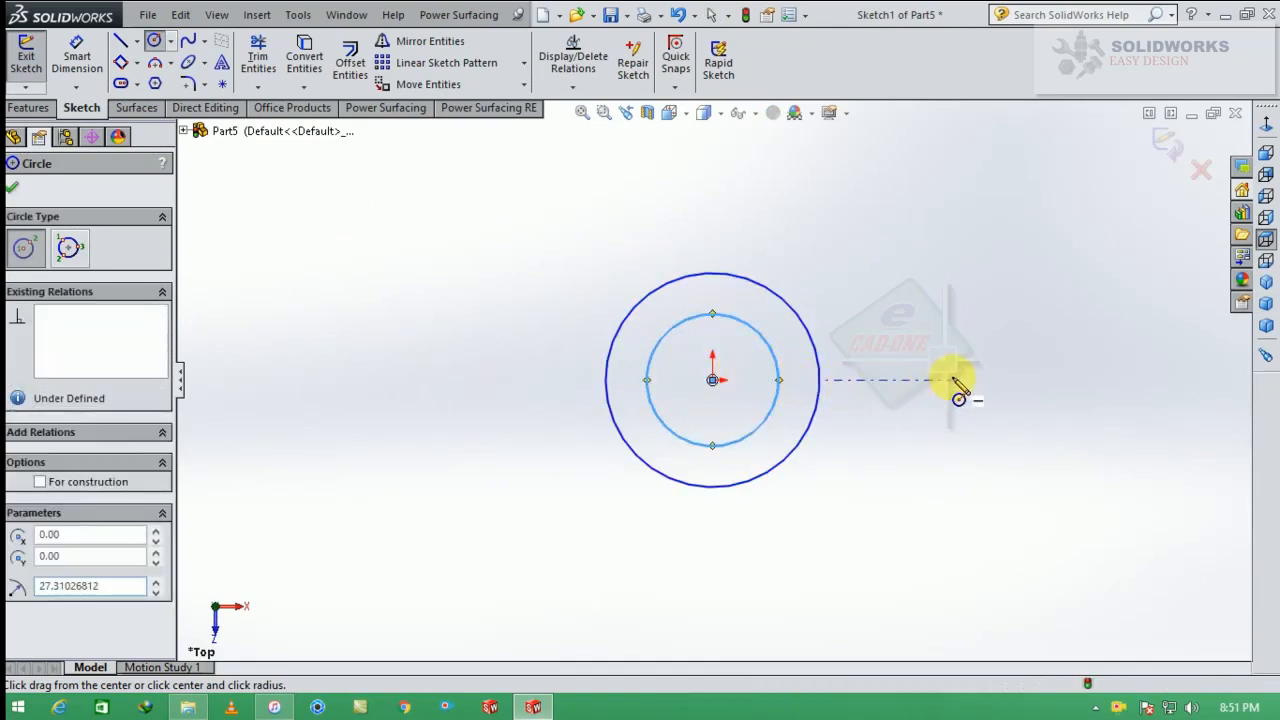
Step: Draw two concentric circles centred about 99 mm from the origin along its horizontal axis, the inner one about 12 mm in radius
left_click_drag(952, 380, 960, 335)
left_click_drag(952, 380, 953, 352)
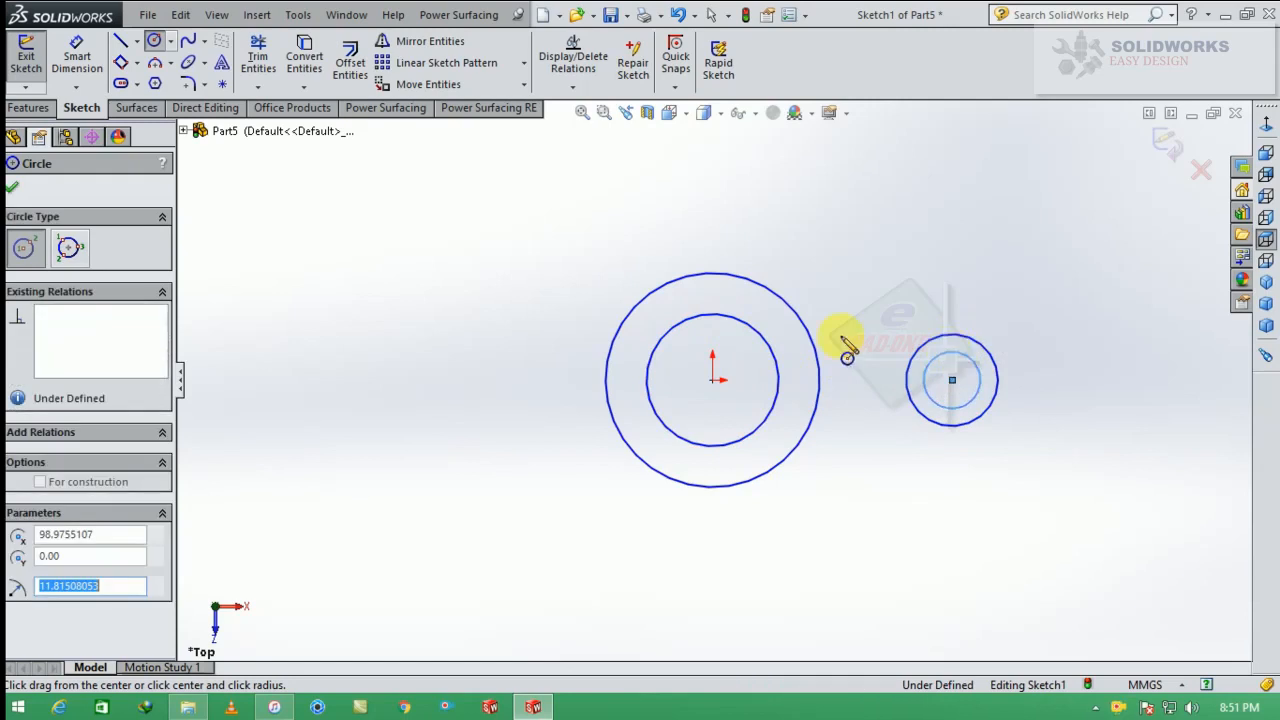
Step: Draw a vertical line from the top of the large outer circle to the origin, continuing with a horizontal line to the small circles' centre
left_click(121, 44)
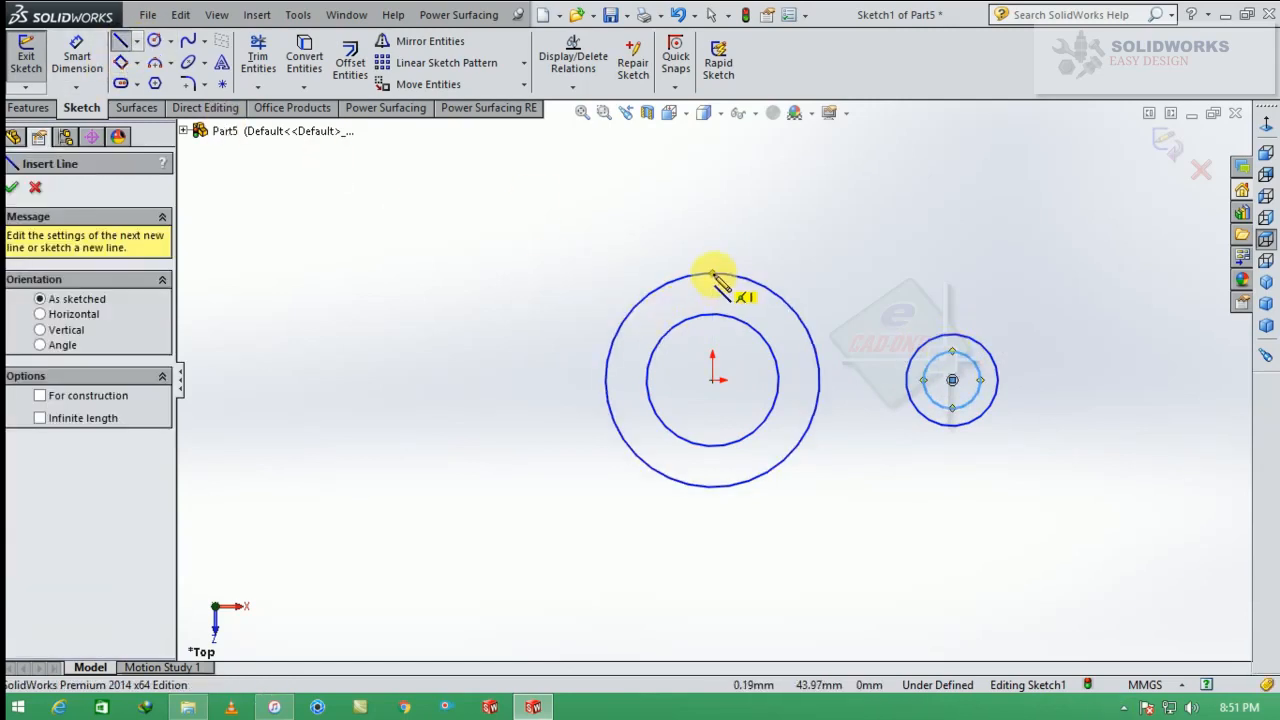
left_click(712, 274)
left_click(712, 380)
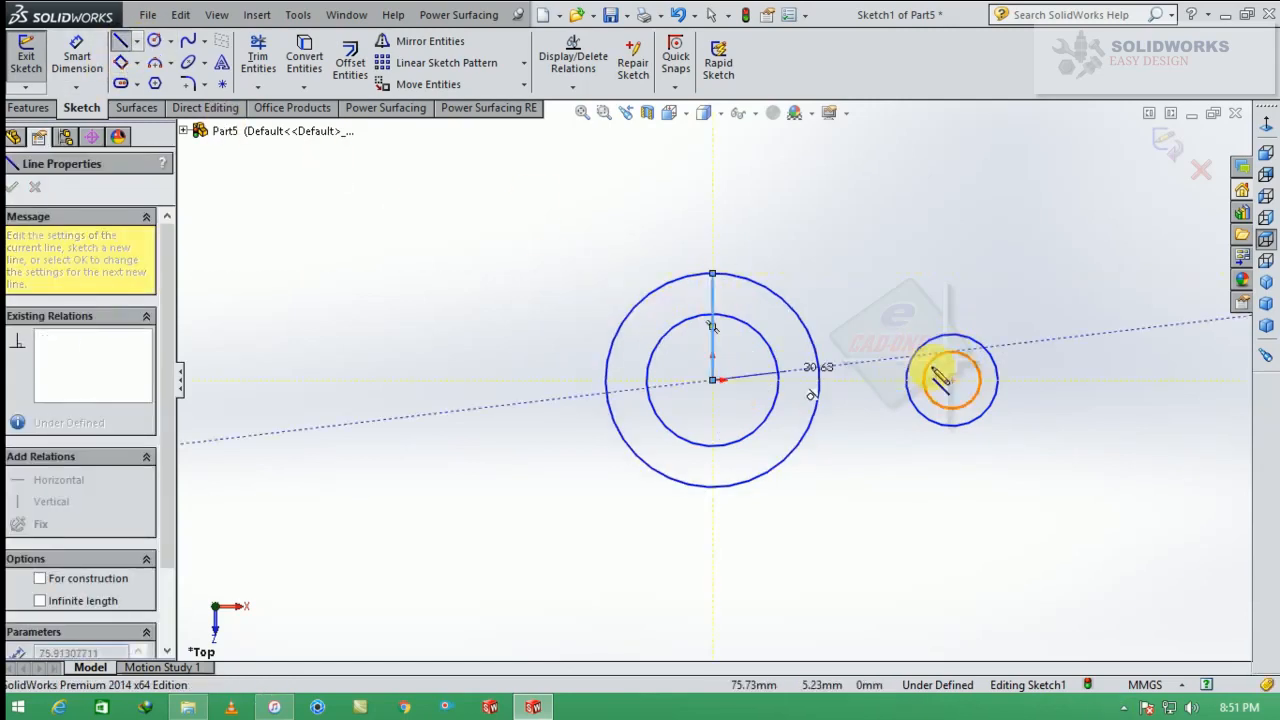
left_click(952, 380)
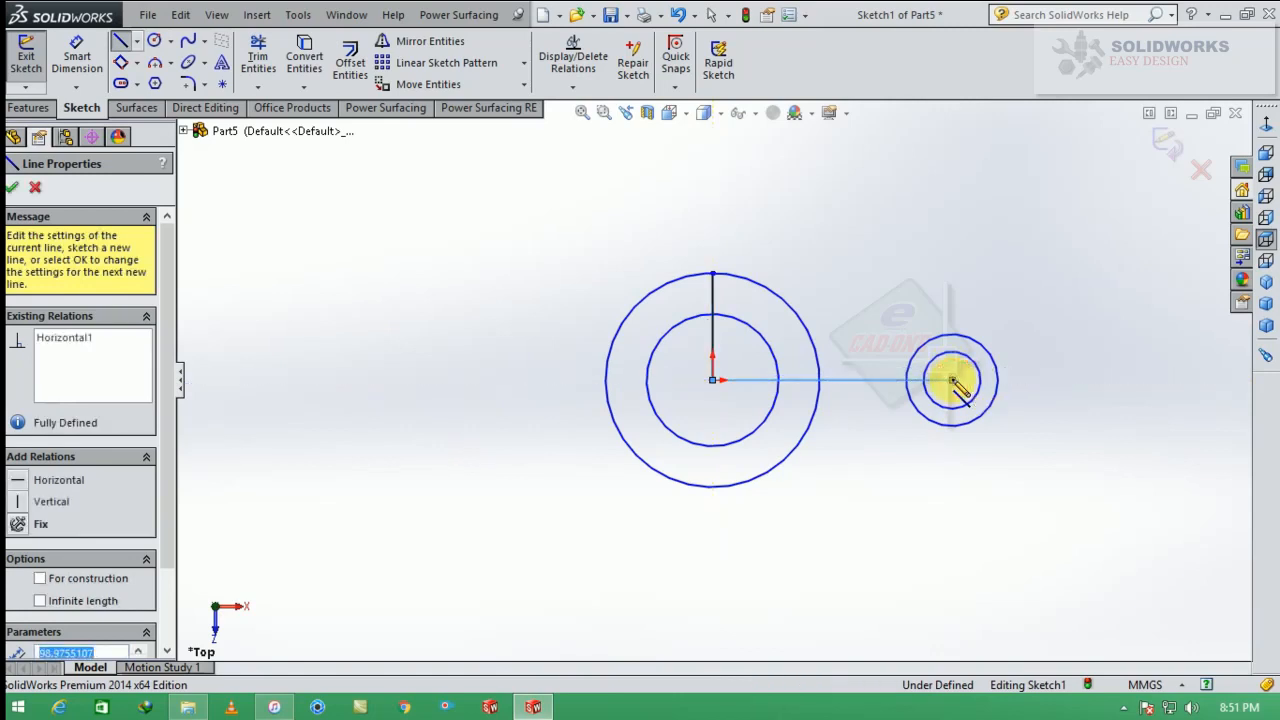
key("Escape")
key("Escape")
Step: Convert the vertical and horizontal centre lines to construction geometry
left_click(760, 380)
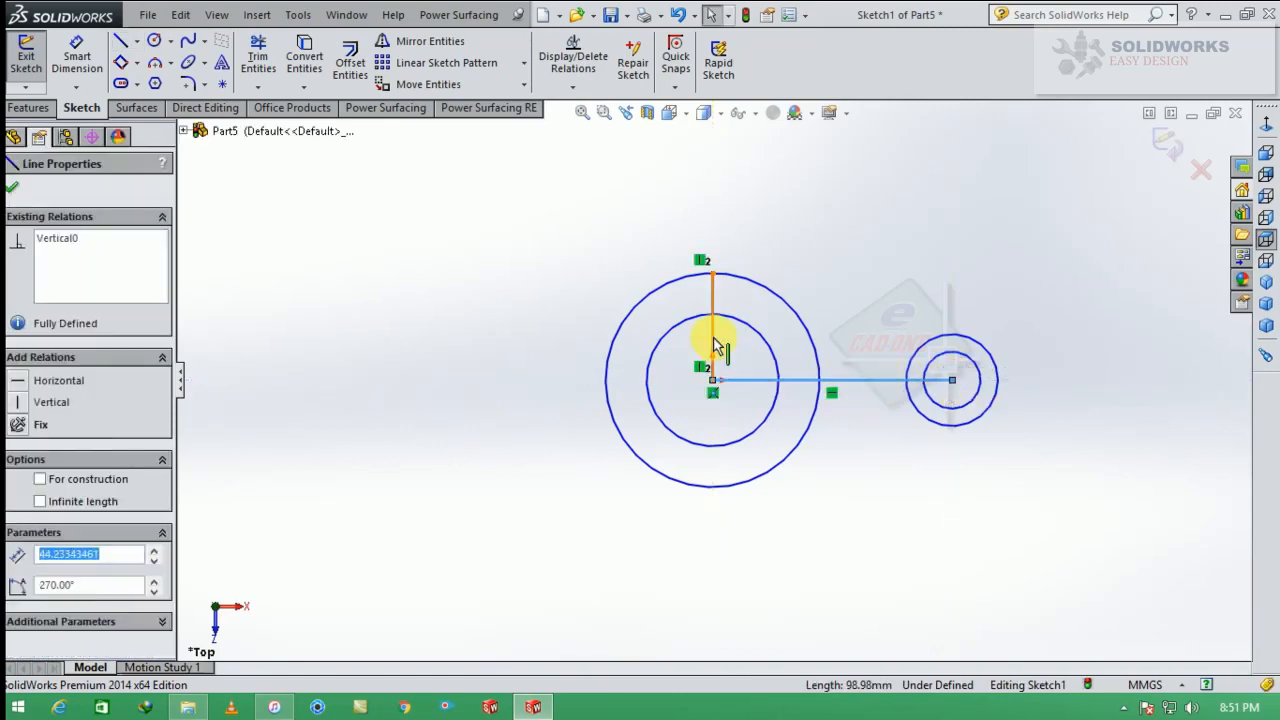
left_click(716, 345, "ctrl")
left_click(788, 277)
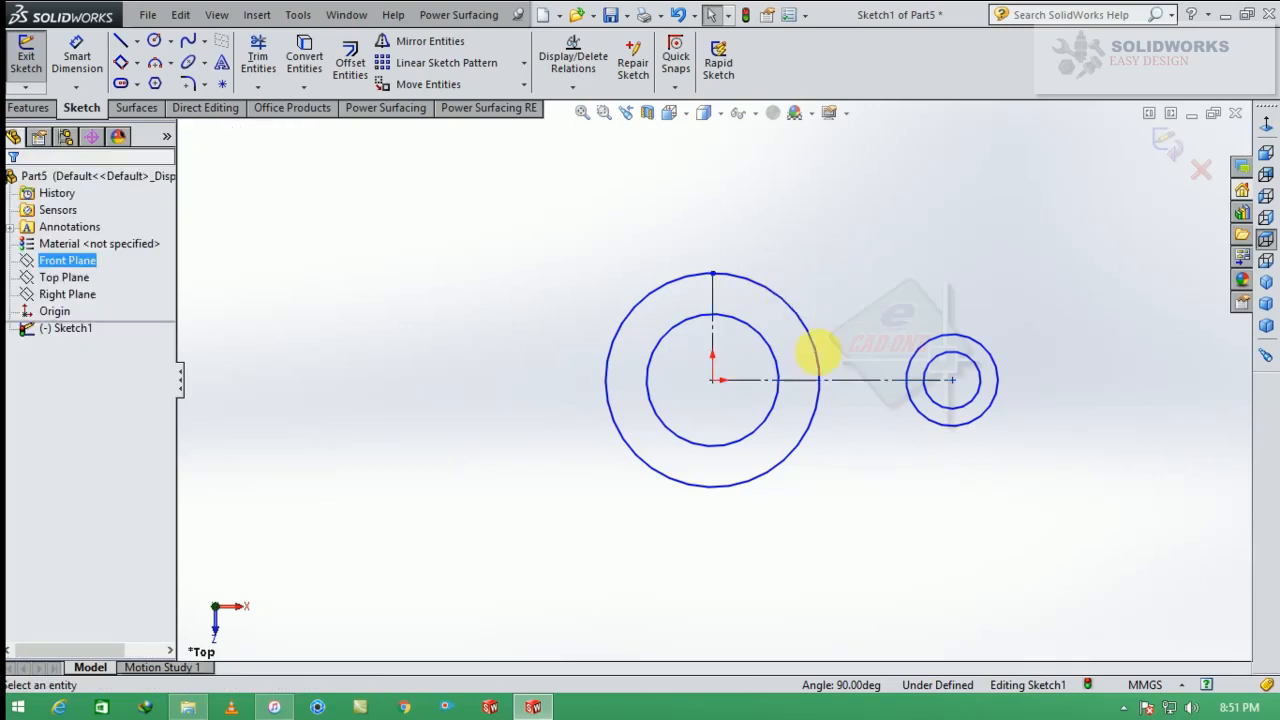
left_click(845, 380)
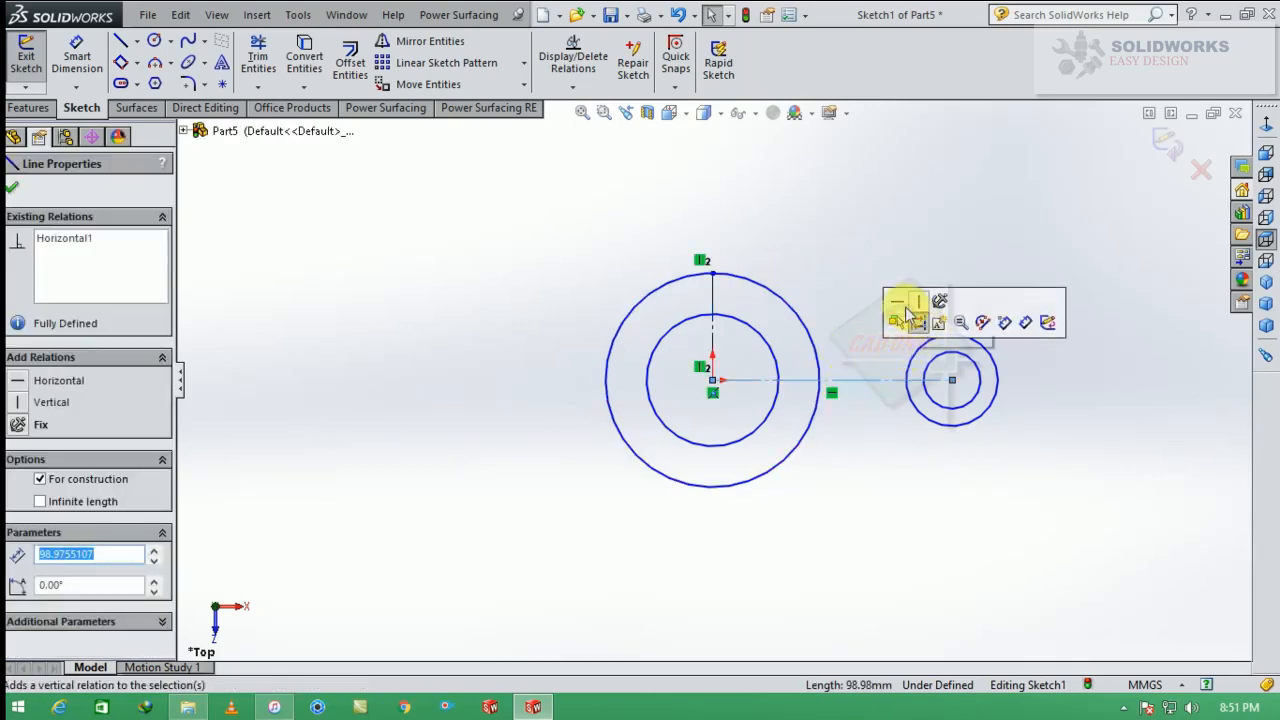
left_click(884, 350)
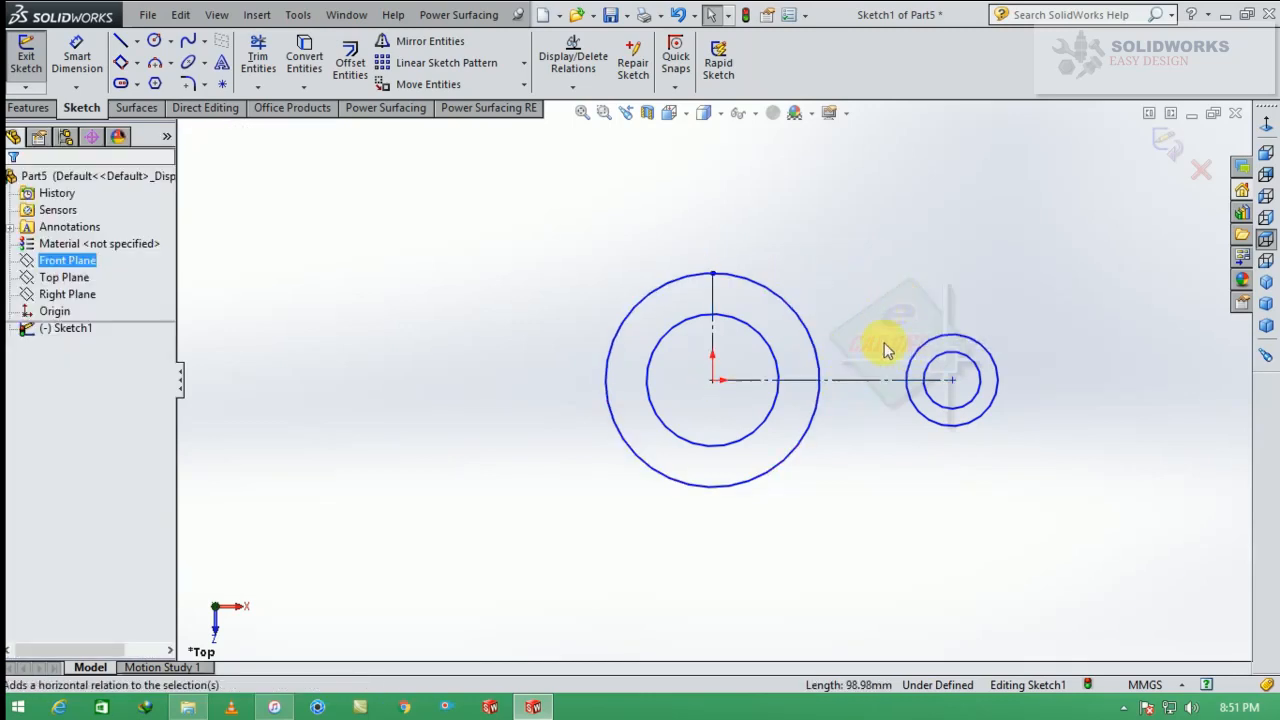
Step: Dimension the outer circle around the origin to a diameter of 84 mm
left_click(121, 46)
left_click(78, 62)
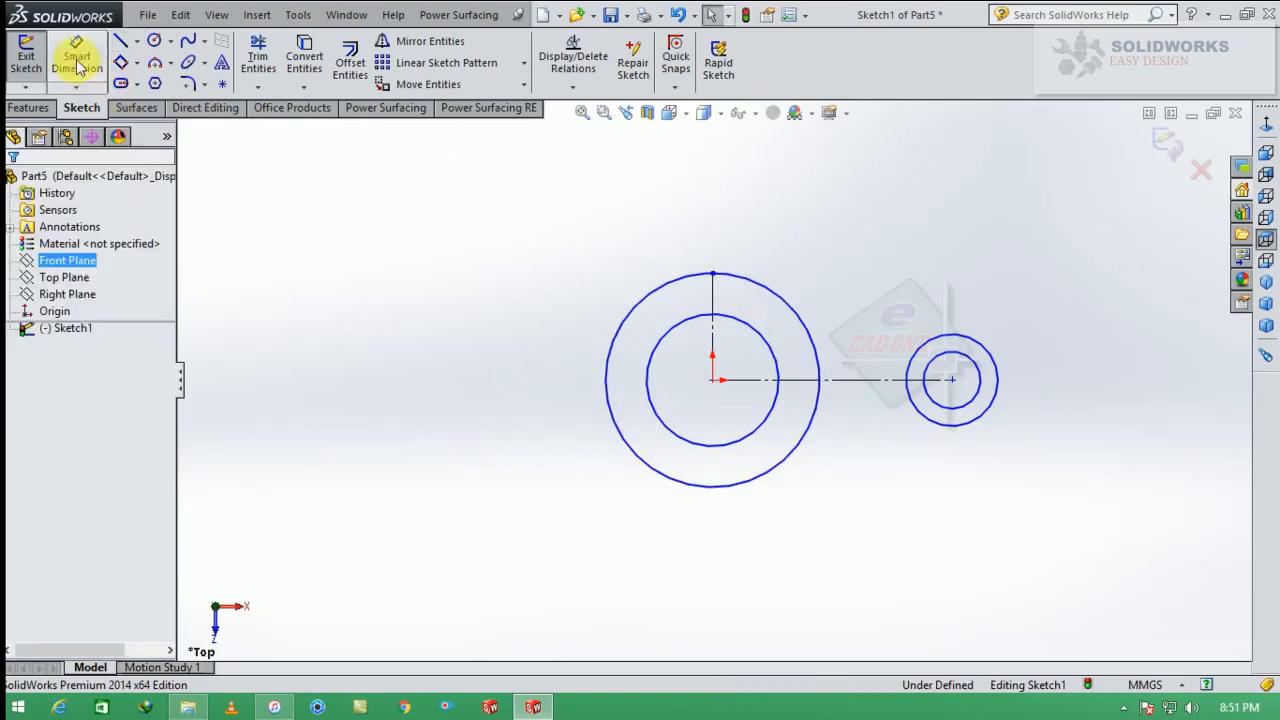
left_click(663, 286)
left_click(709, 212)
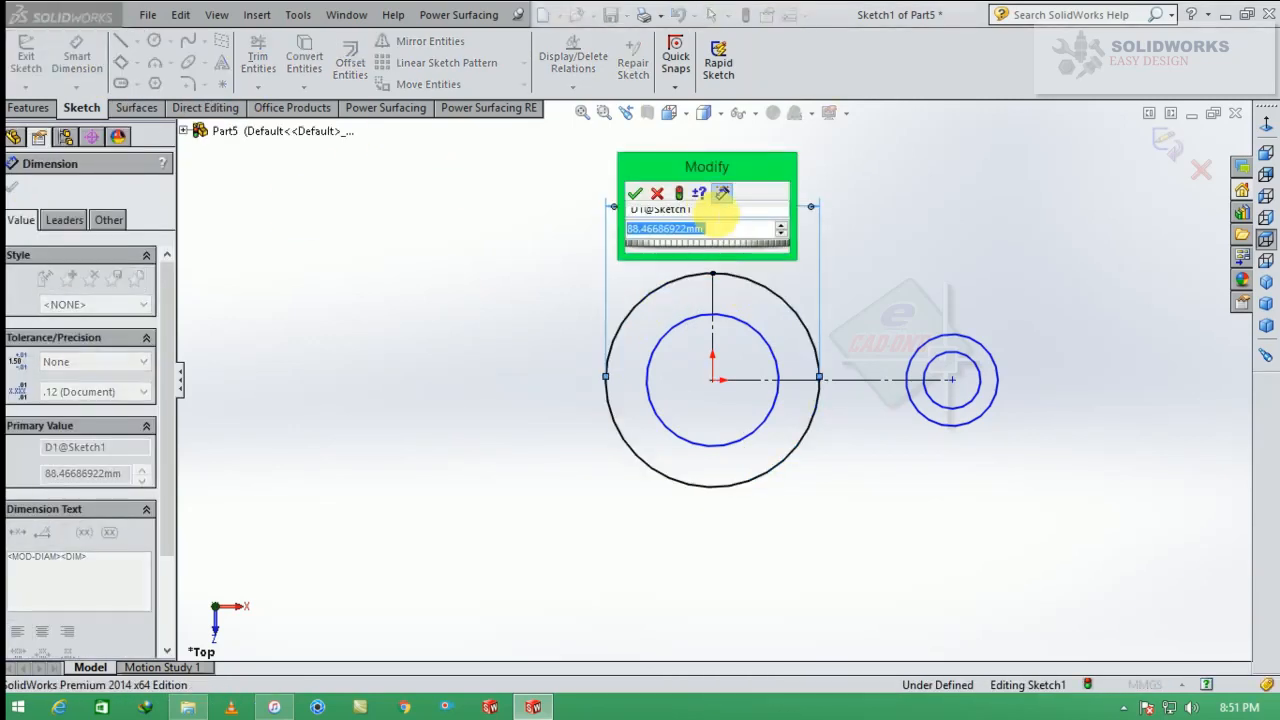
type("84")
key("Return")
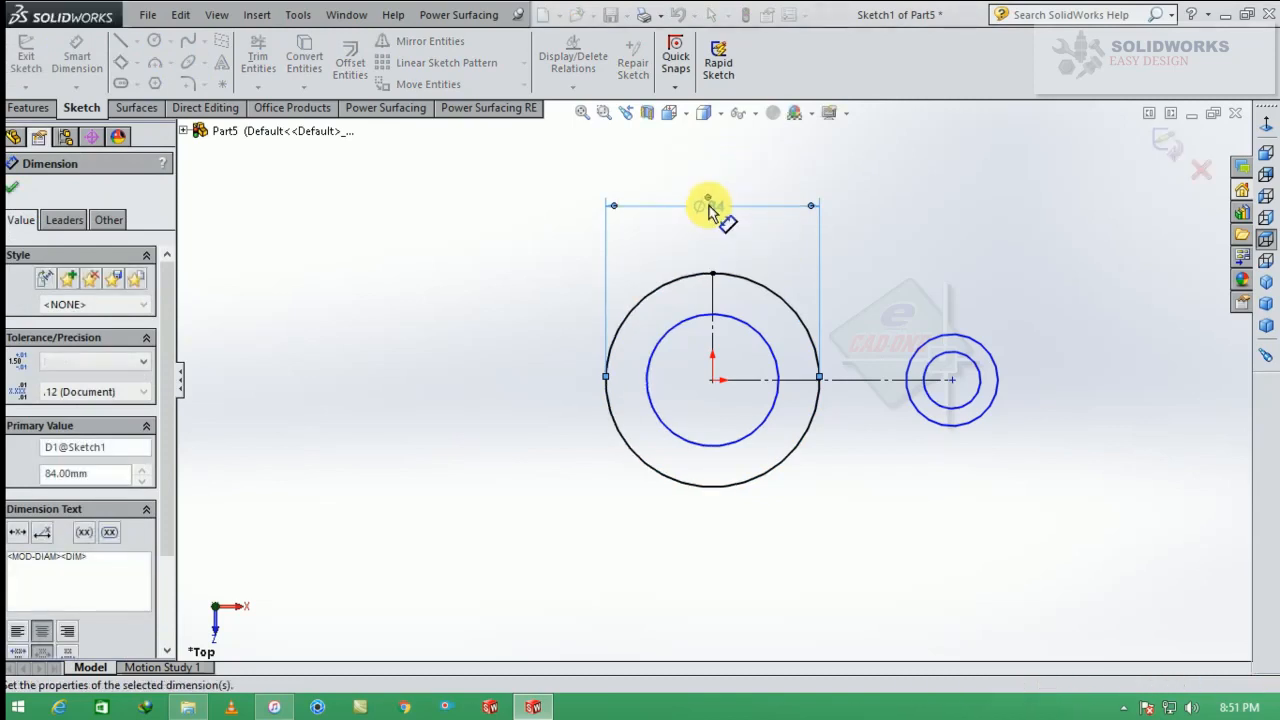
Step: Dimension the inner circle around the origin to a diameter of 70 mm
left_click(733, 323)
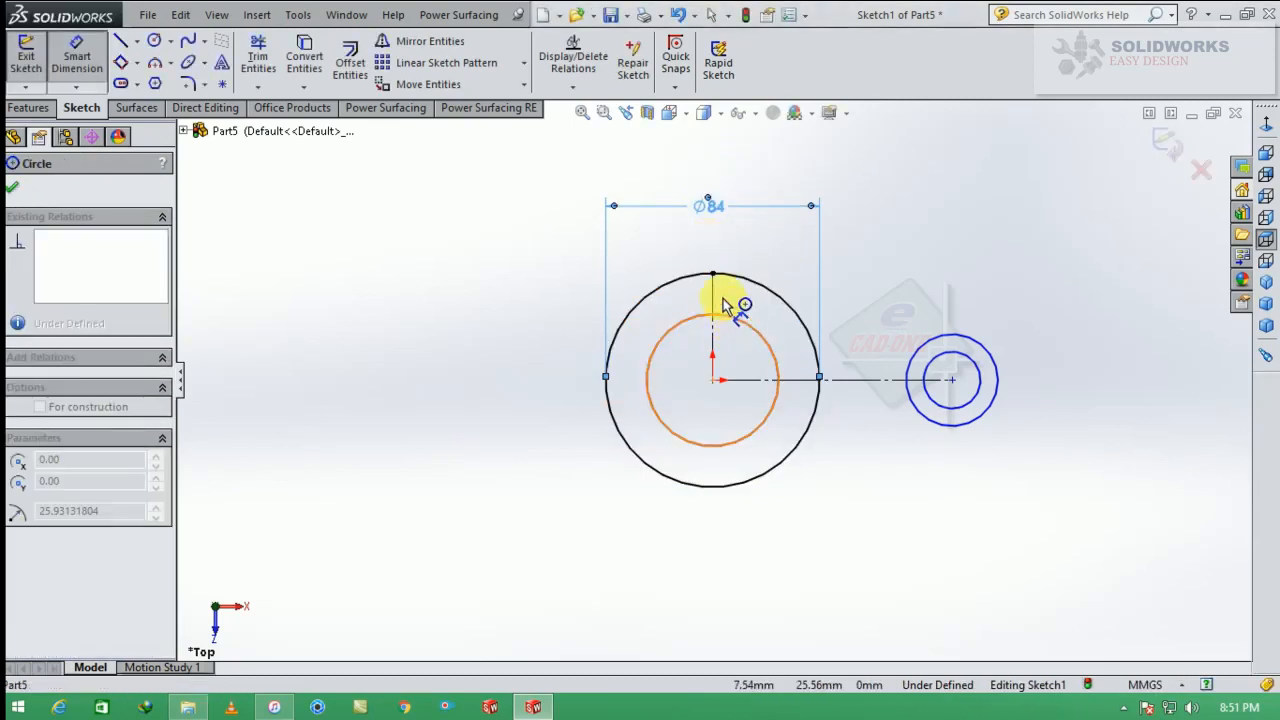
left_click(713, 236)
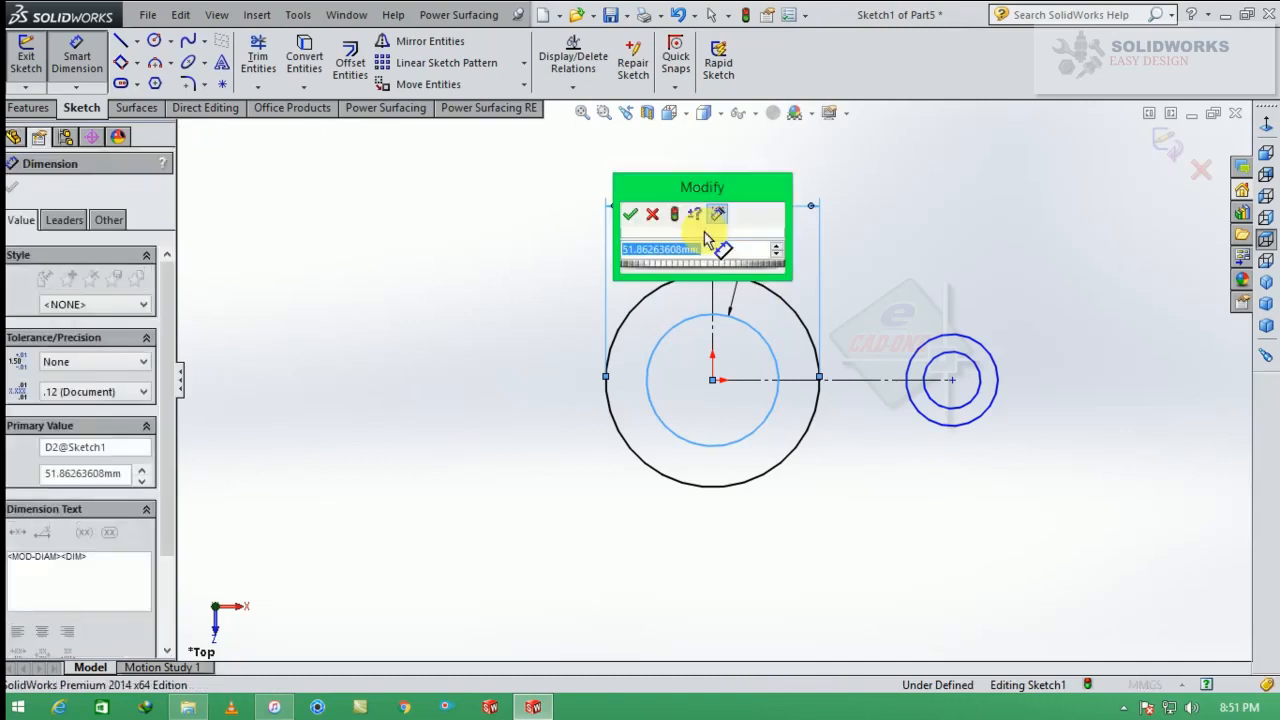
type("70")
key("Return")
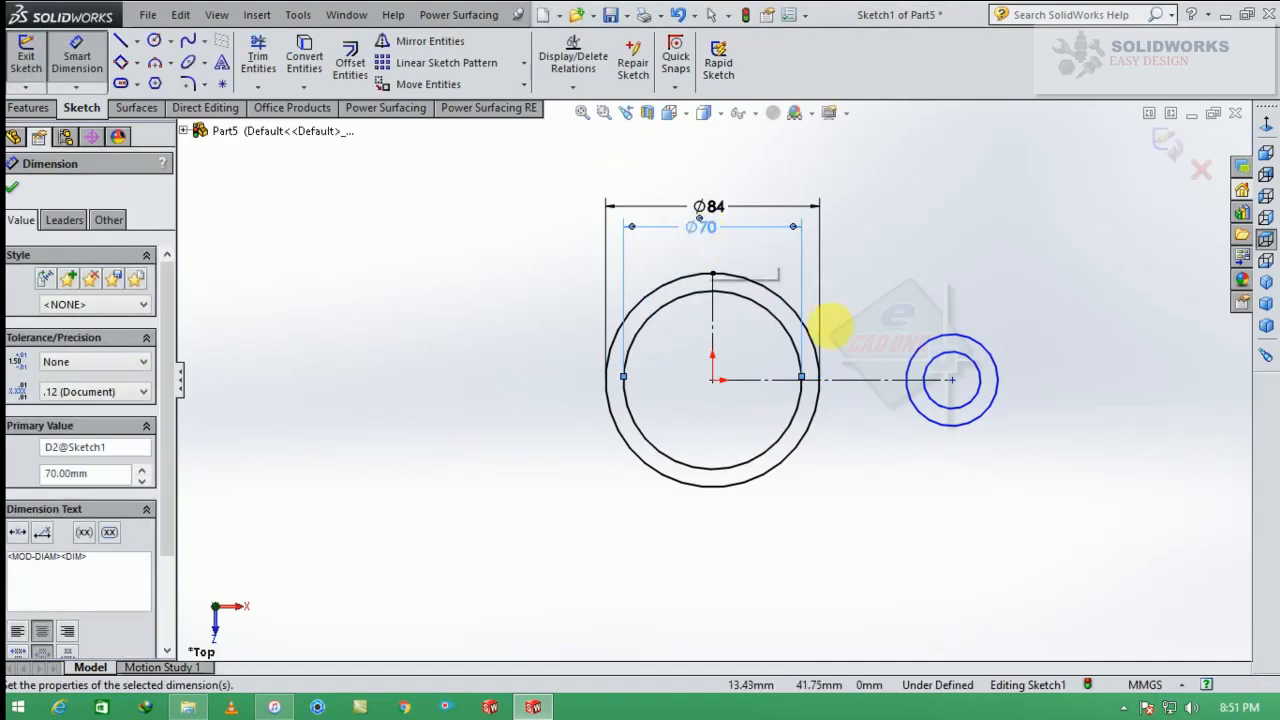
Step: Dimension the outer circle of the smaller concentric pair to a diameter of 40 mm
left_click(972, 341)
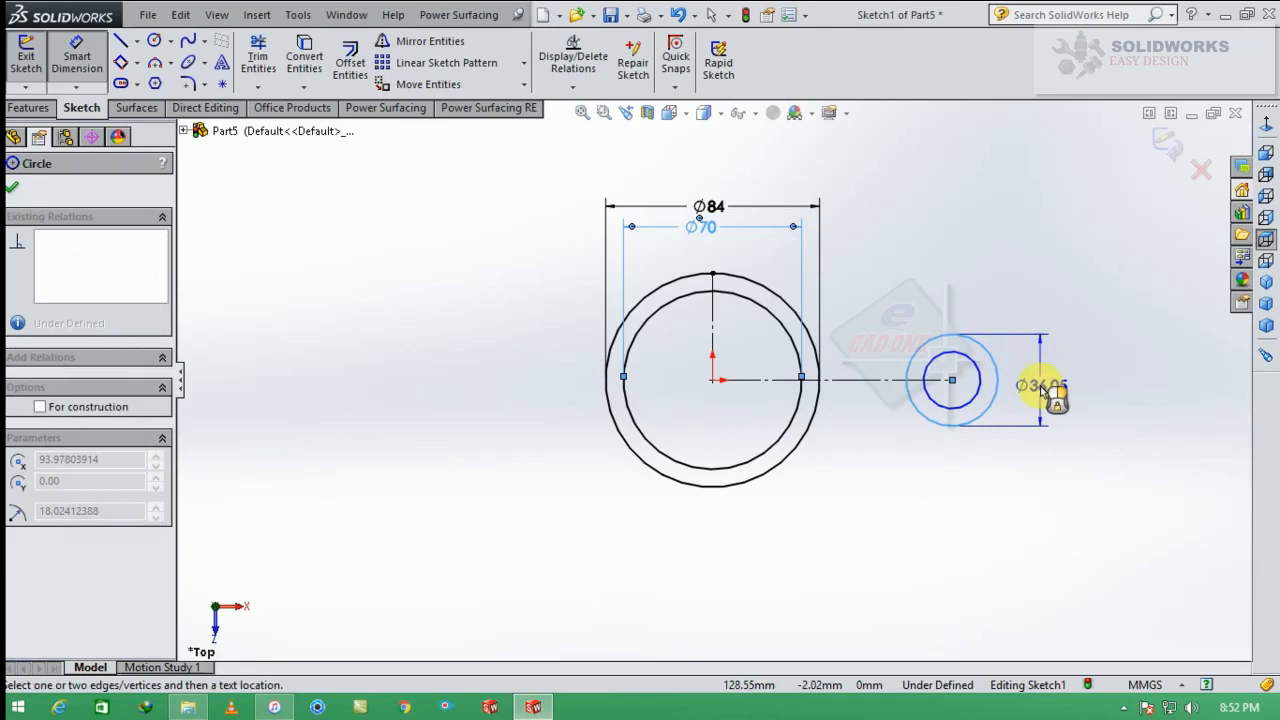
left_click(1050, 393)
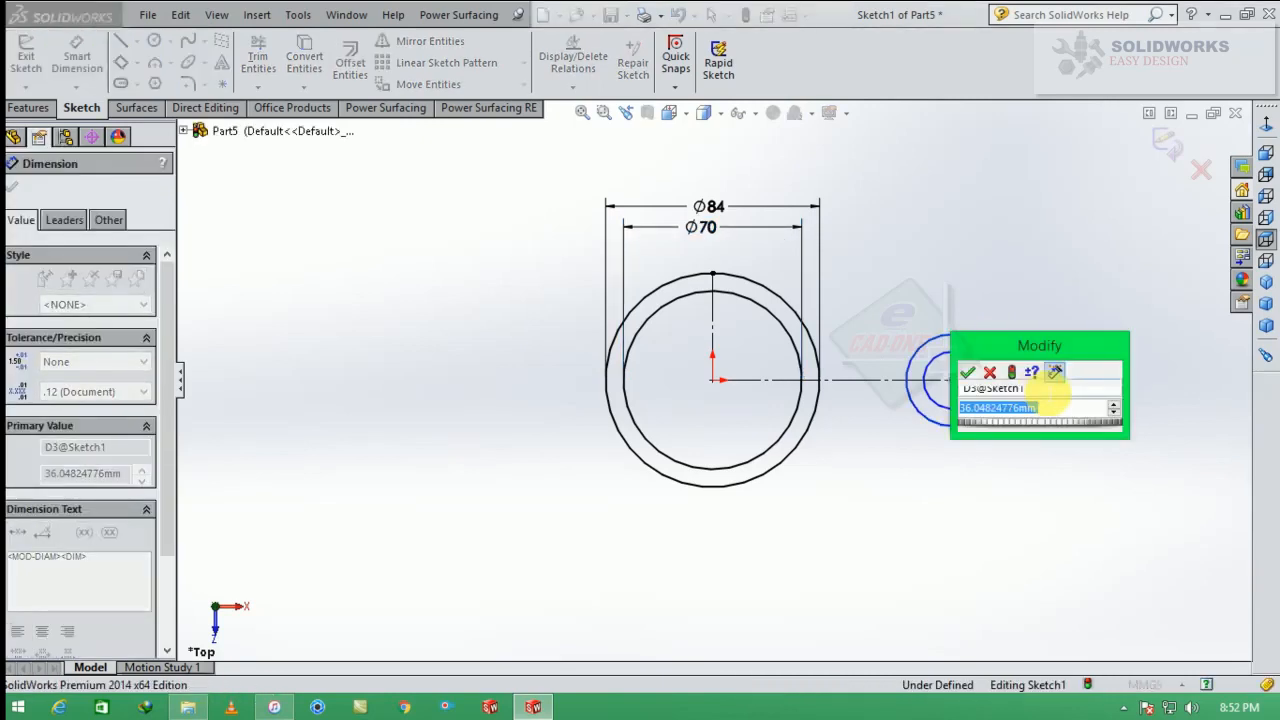
type("40")
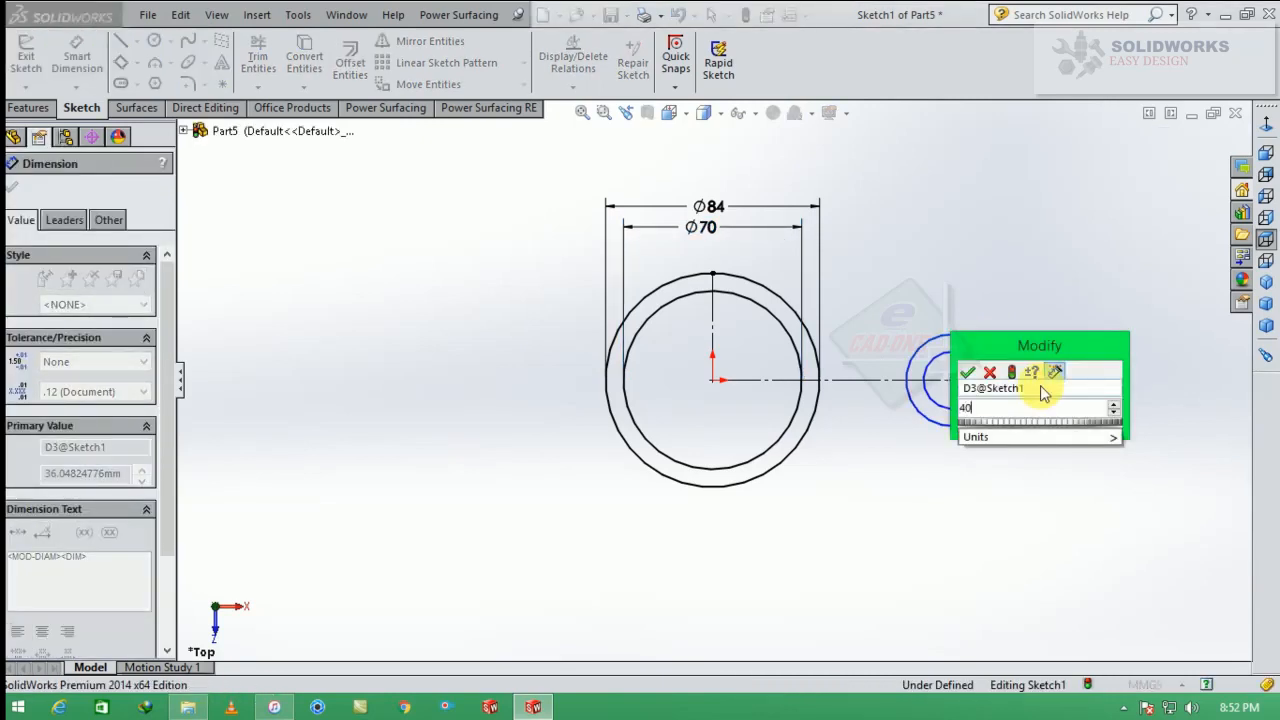
key("Return")
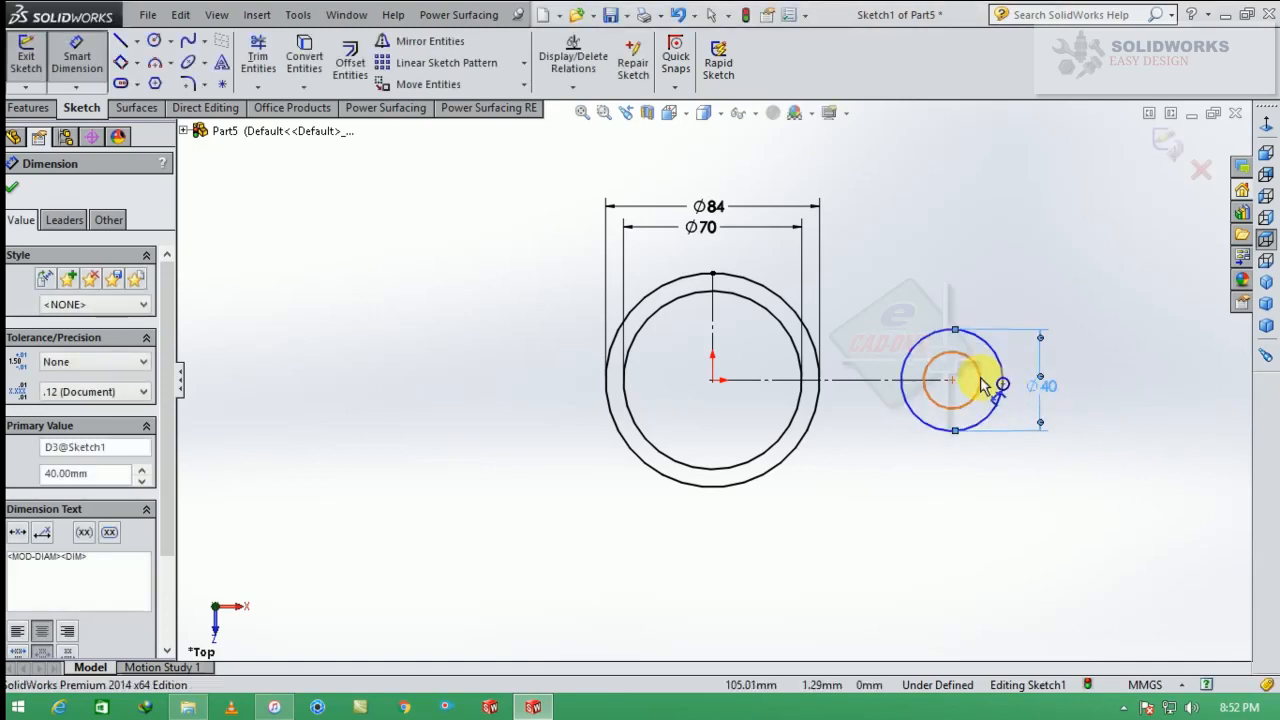
Step: Place a diameter dimension below the inner circle of the smaller concentric pair
left_click(978, 390)
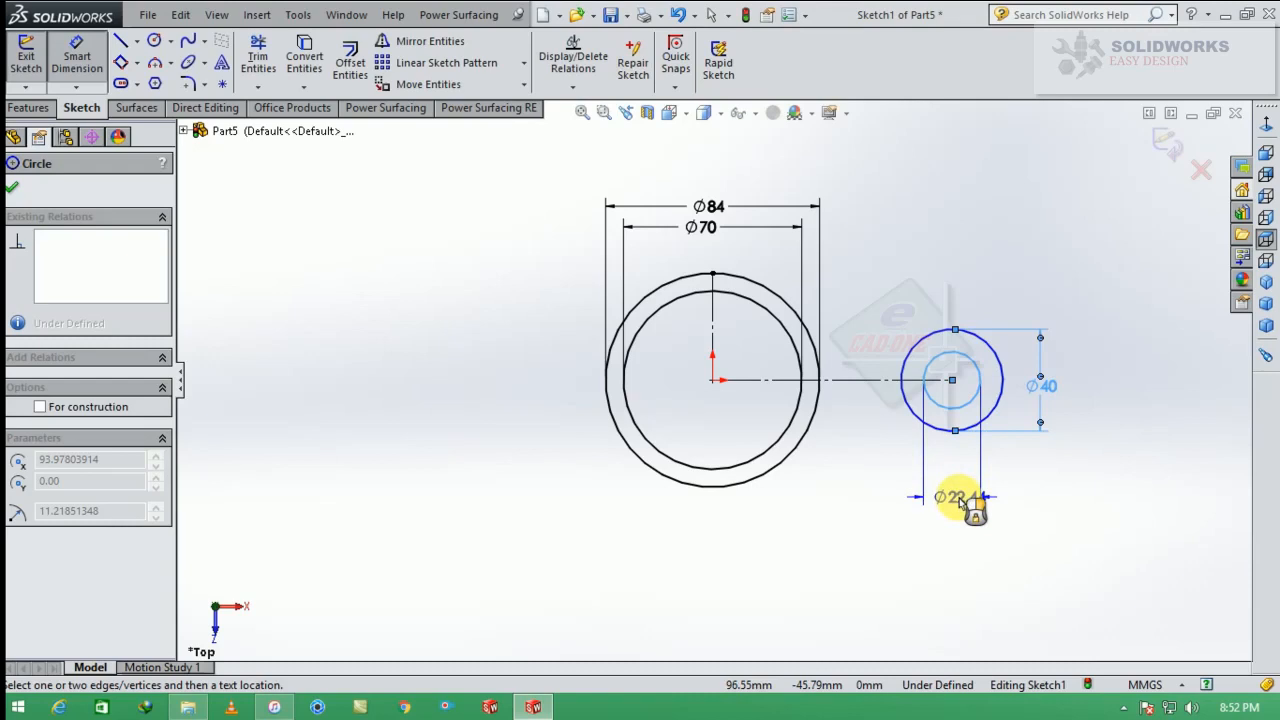
left_click(958, 502)
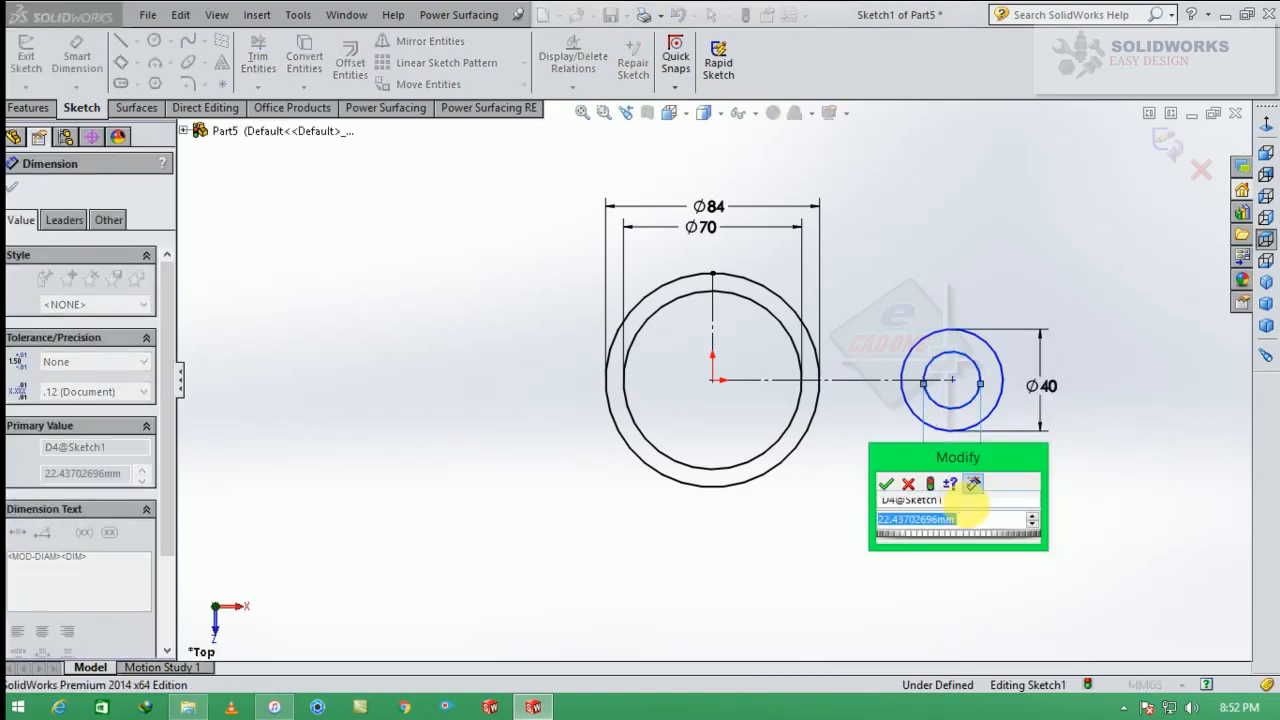
type("40")
key("Return")
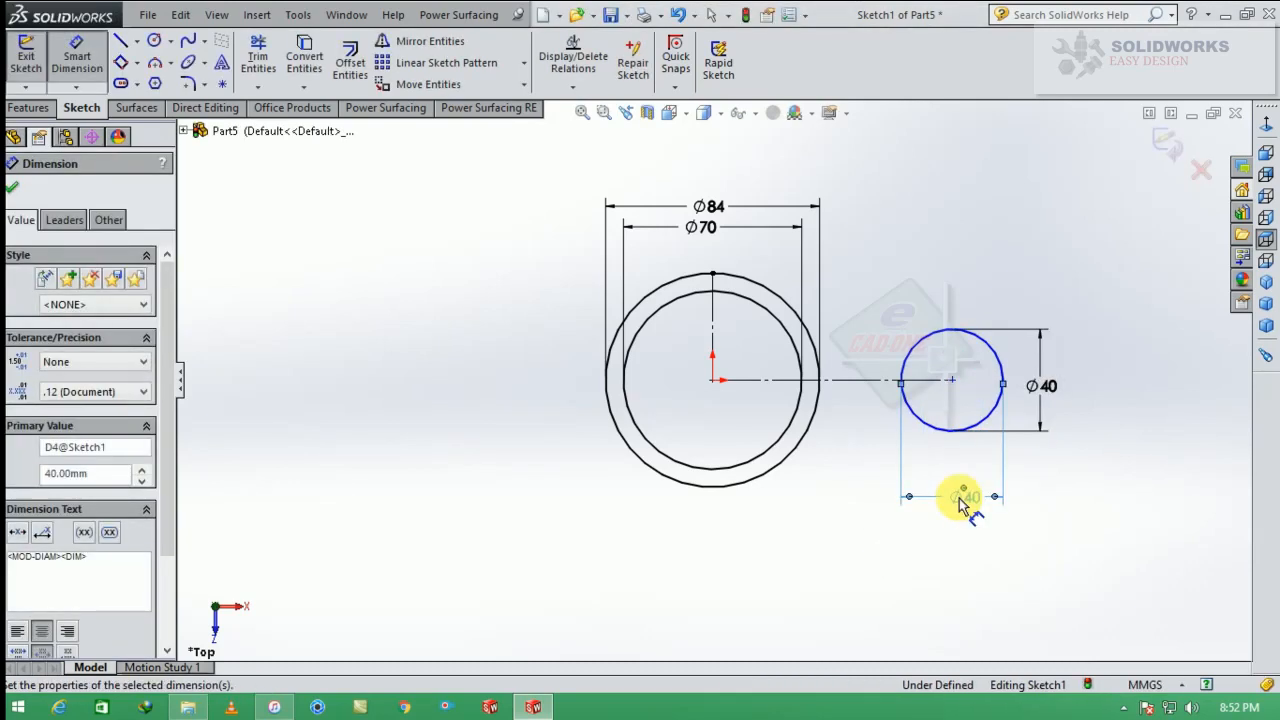
key("ctrl+z")
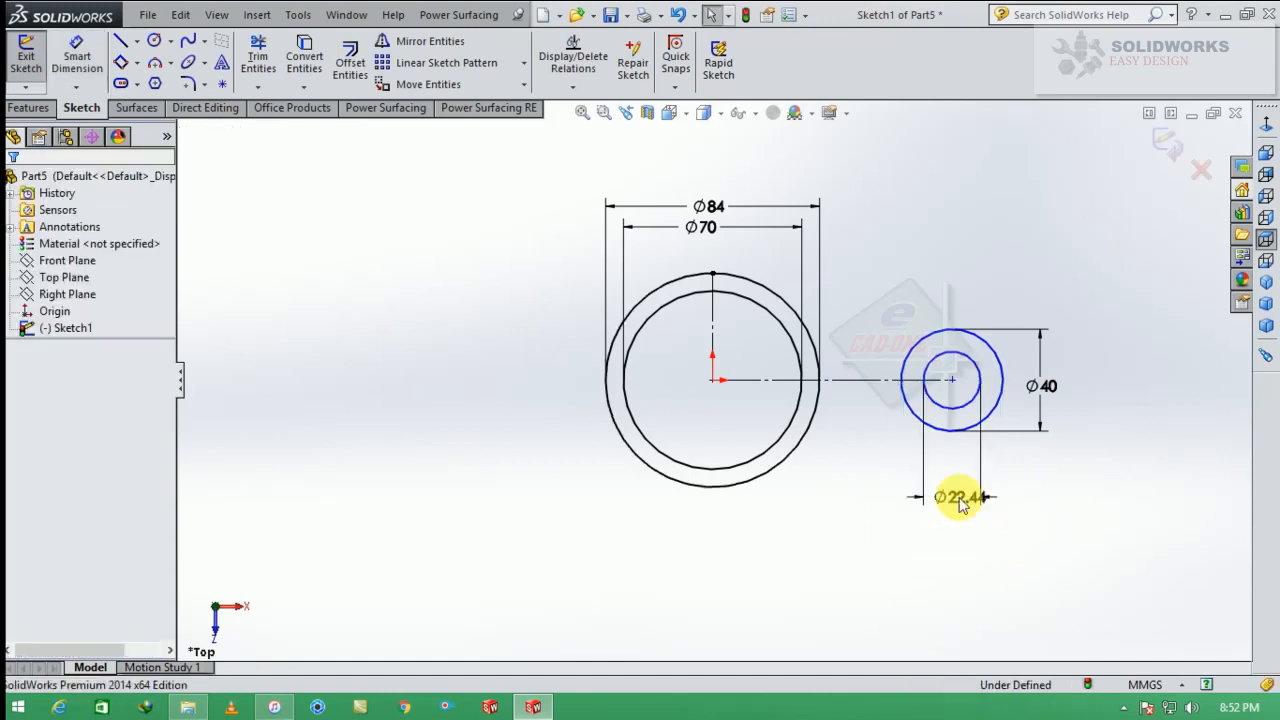
Step: Set the diameter of the inner circle in the smaller concentric pair to 20 mm
left_click(955, 505)
double_click(955, 505)
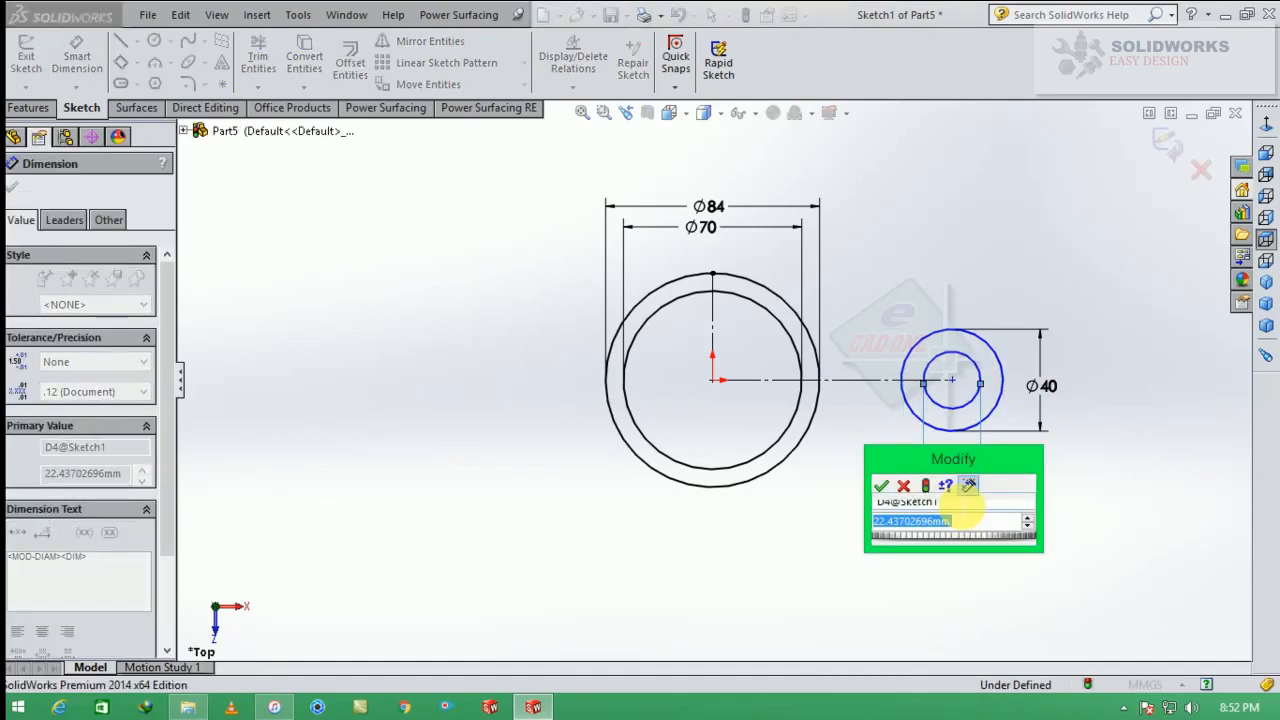
type("20")
key("Return")
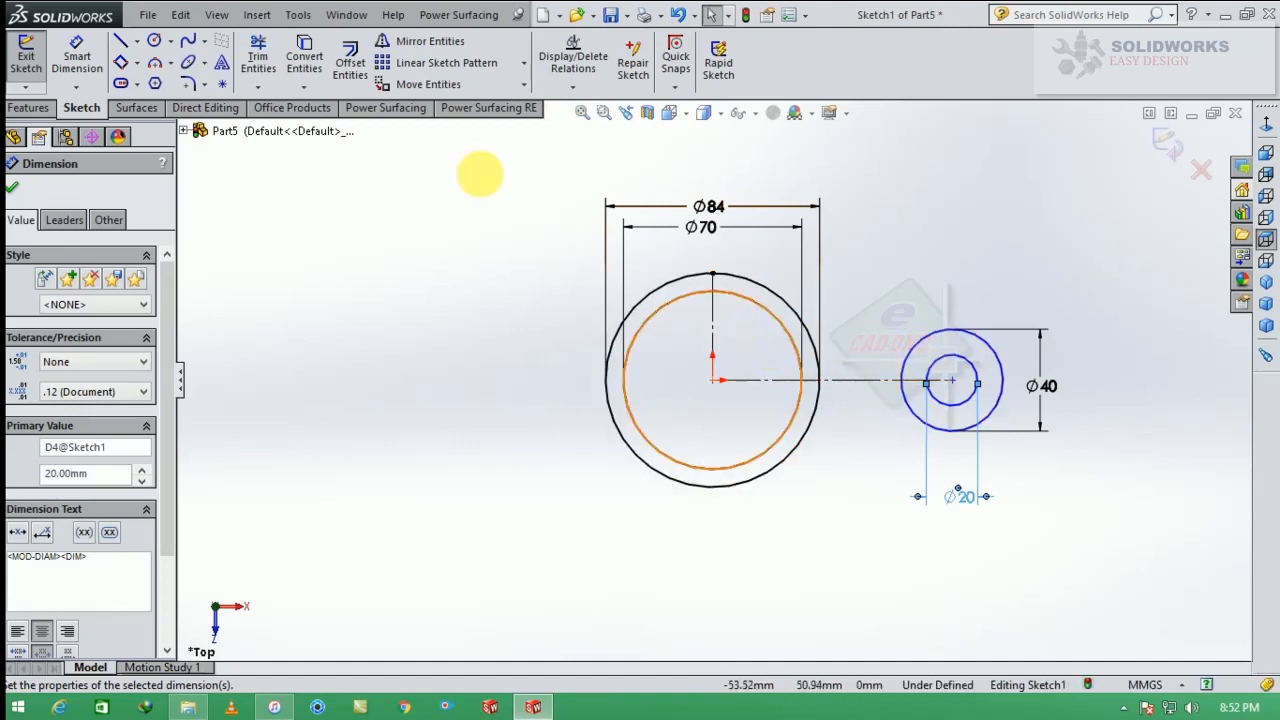
Step: Draw a line tangent to the upper sides of the 84 mm and 40 mm circles
left_click(117, 47)
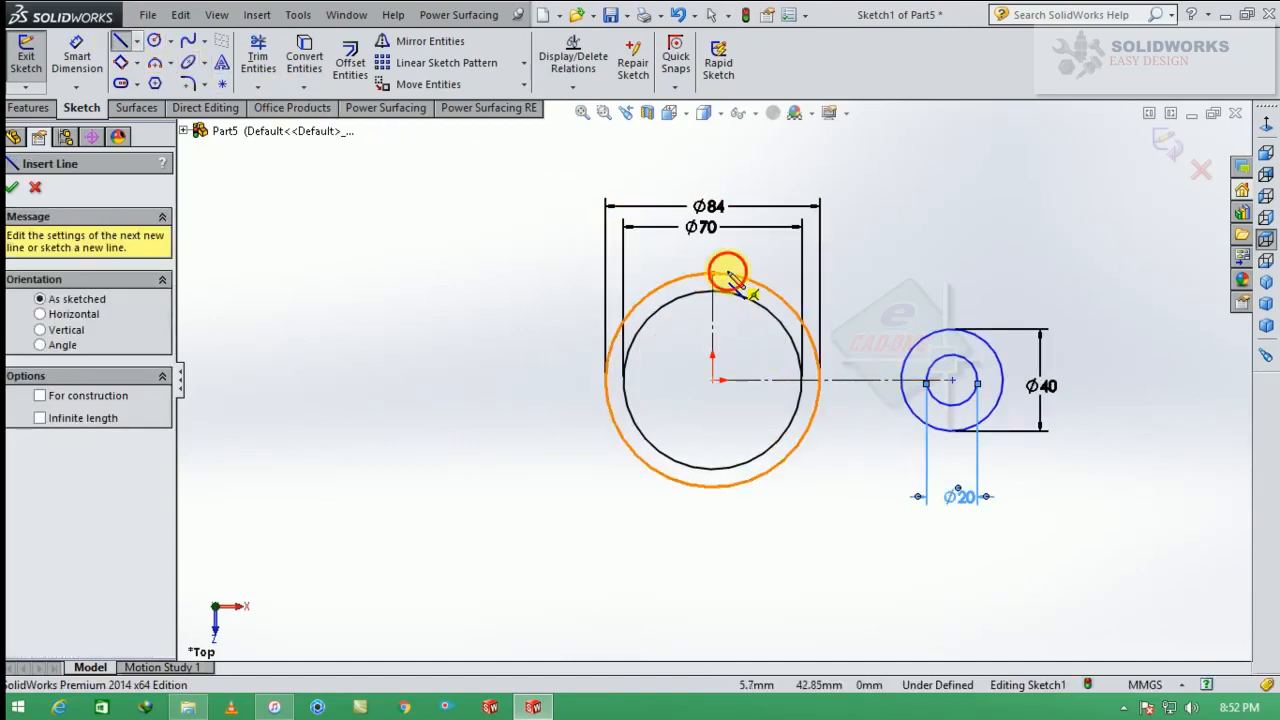
left_click(712, 273)
left_click(962, 331)
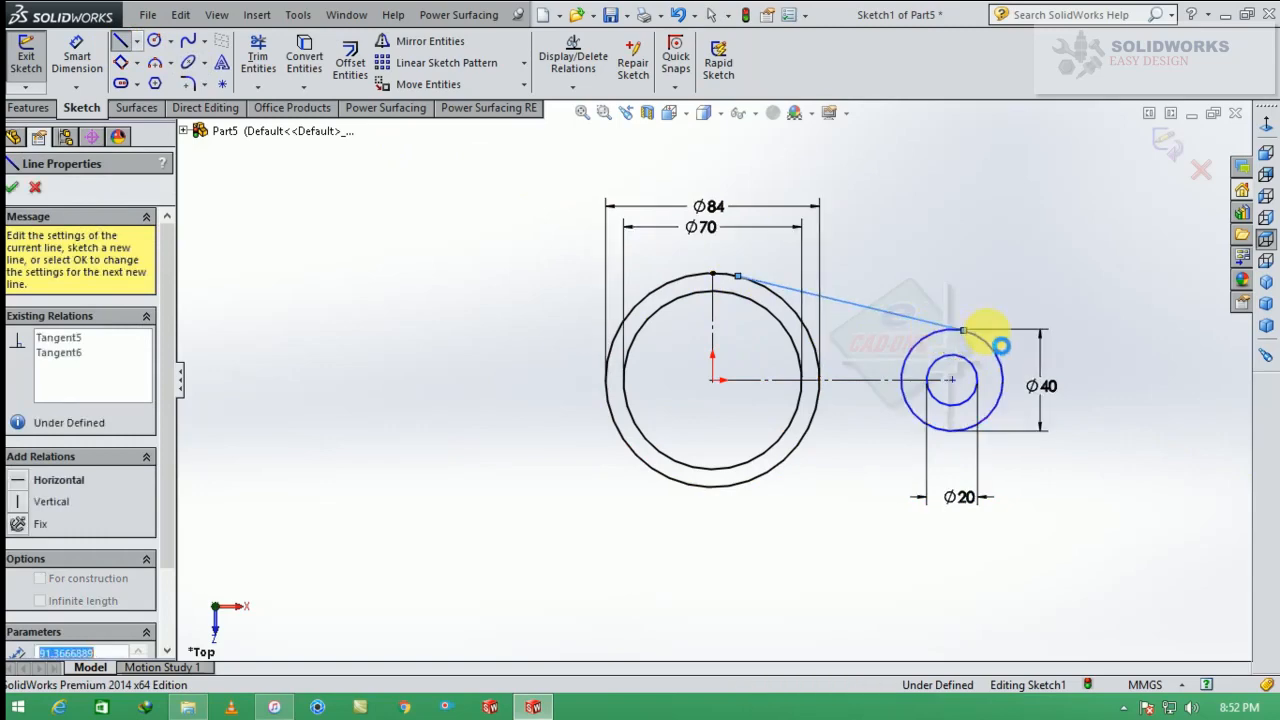
key("Escape")
Step: Examine both endpoints of the tangent line and their relations to the 40 mm and 84 mm circles
scroll(885, 350, "up", 5)
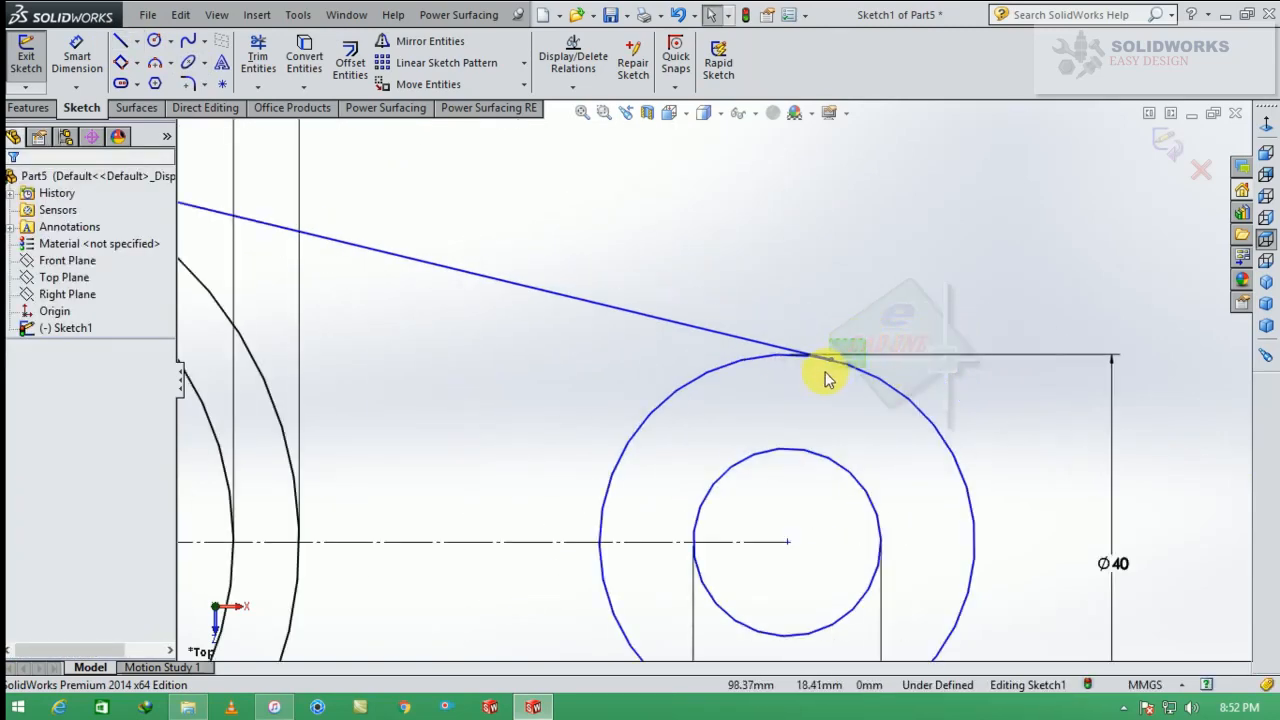
left_click_drag(825, 372, 822, 374)
left_click(857, 330)
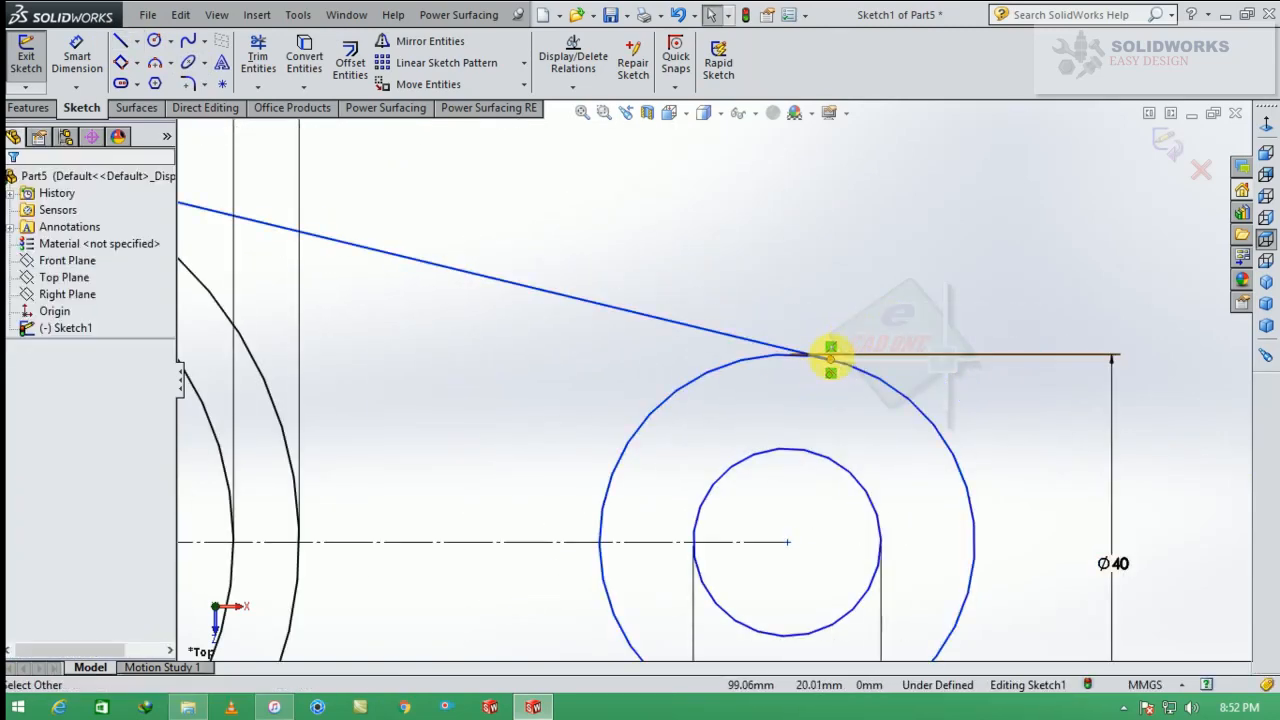
left_click(829, 357)
left_click(842, 365, "ctrl")
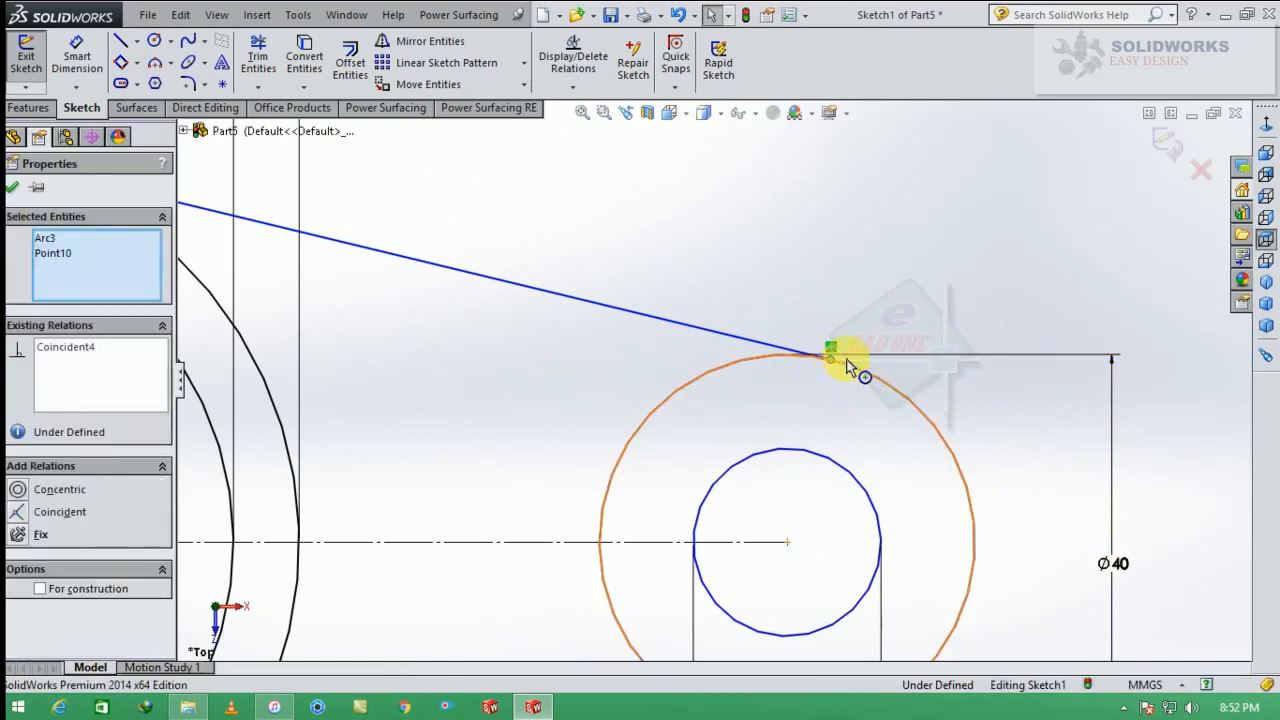
left_click(891, 306)
scroll(777, 371, "down", 5)
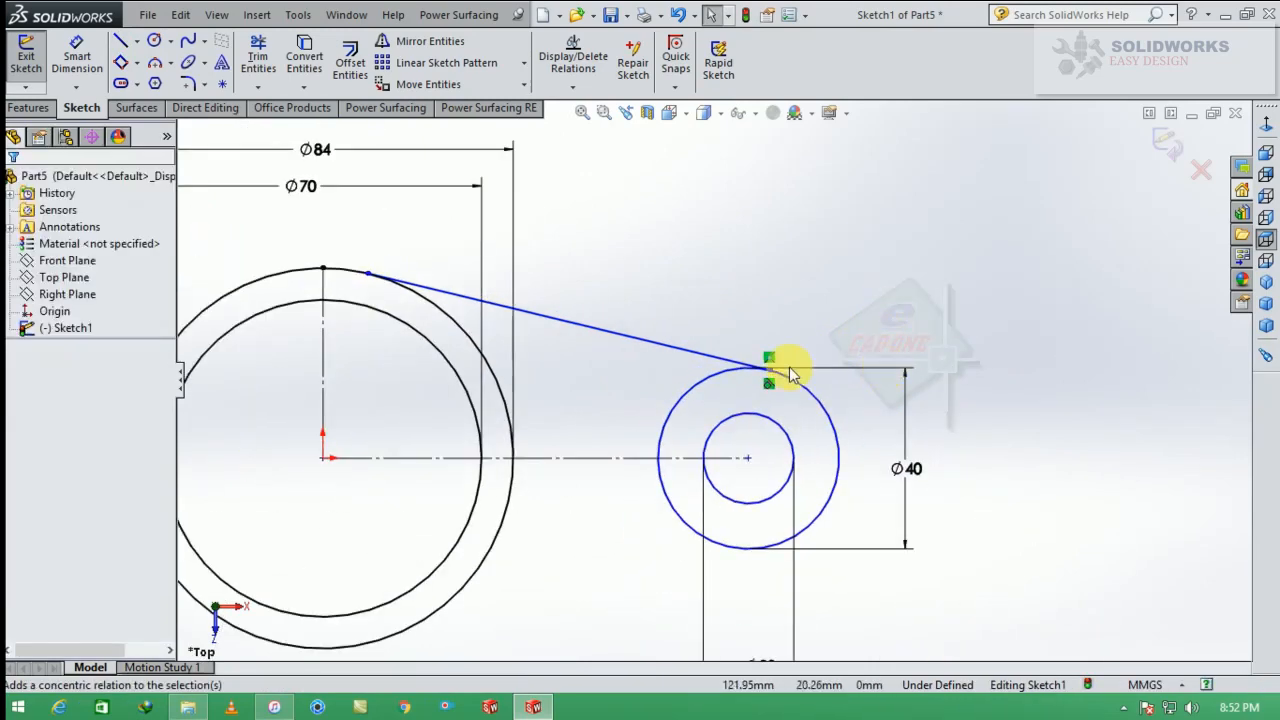
scroll(388, 262, "up", 3)
left_click(414, 323)
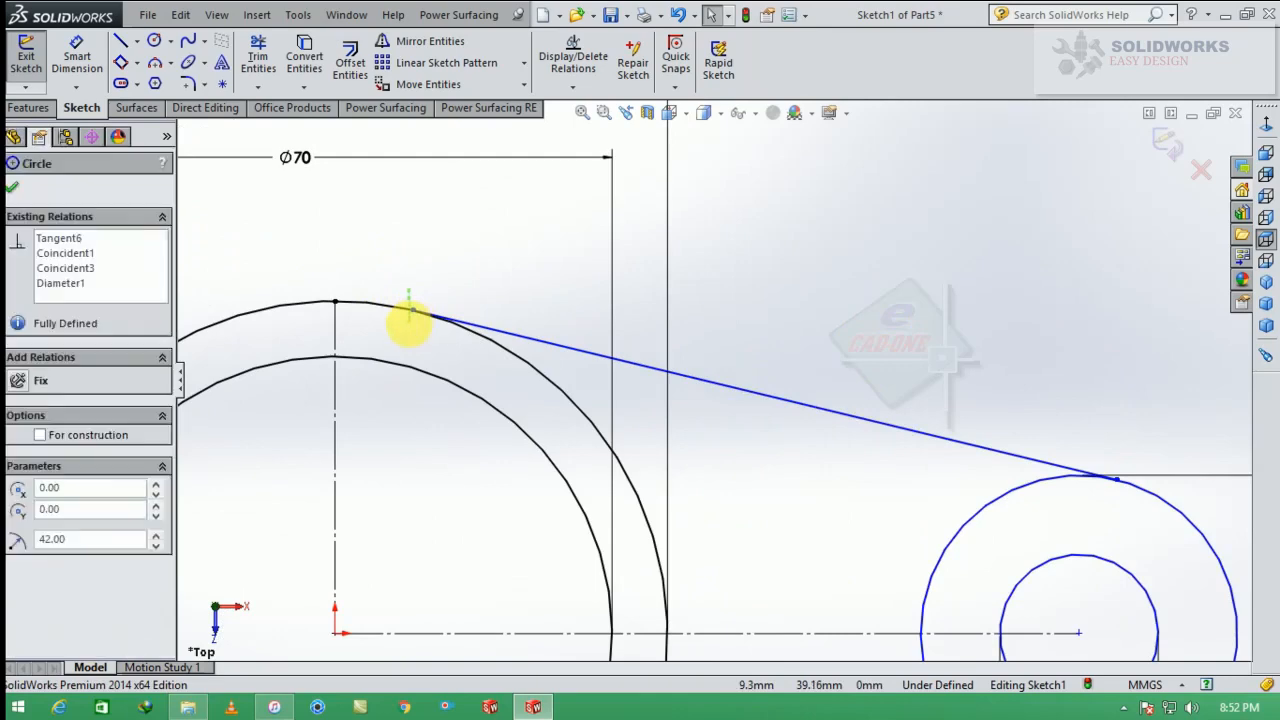
left_click(427, 332)
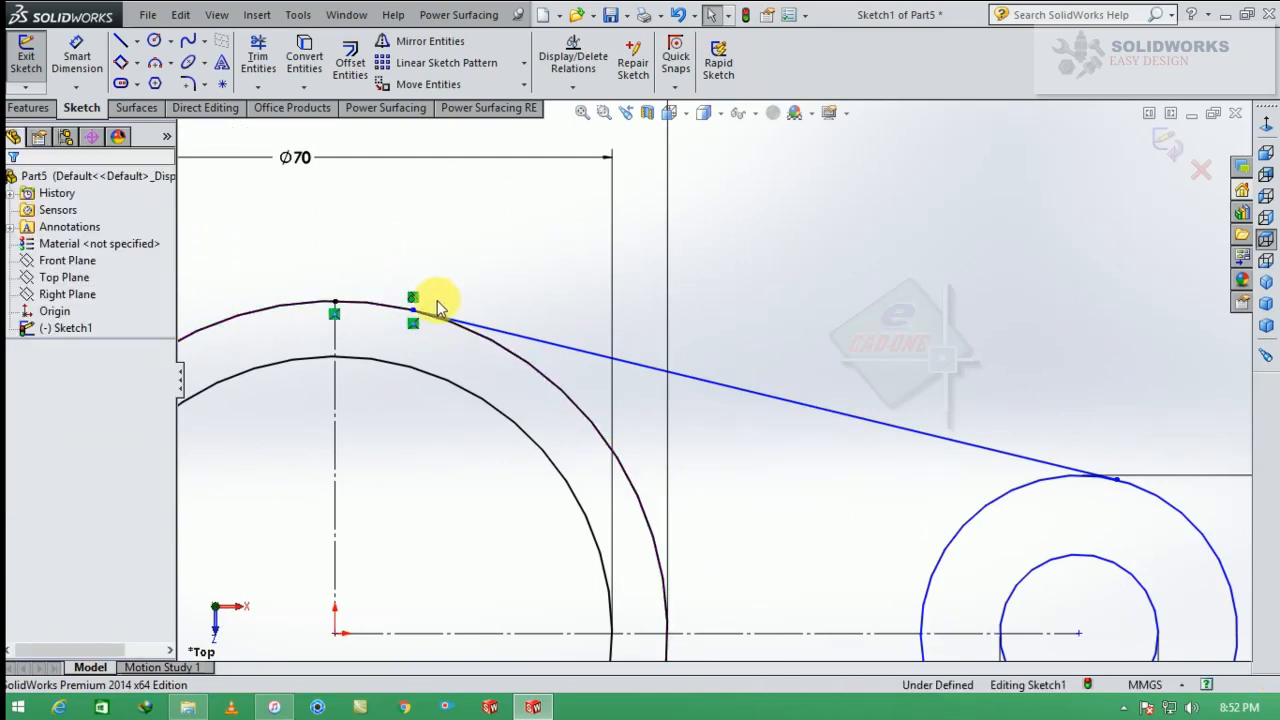
scroll(543, 274, "down", 5)
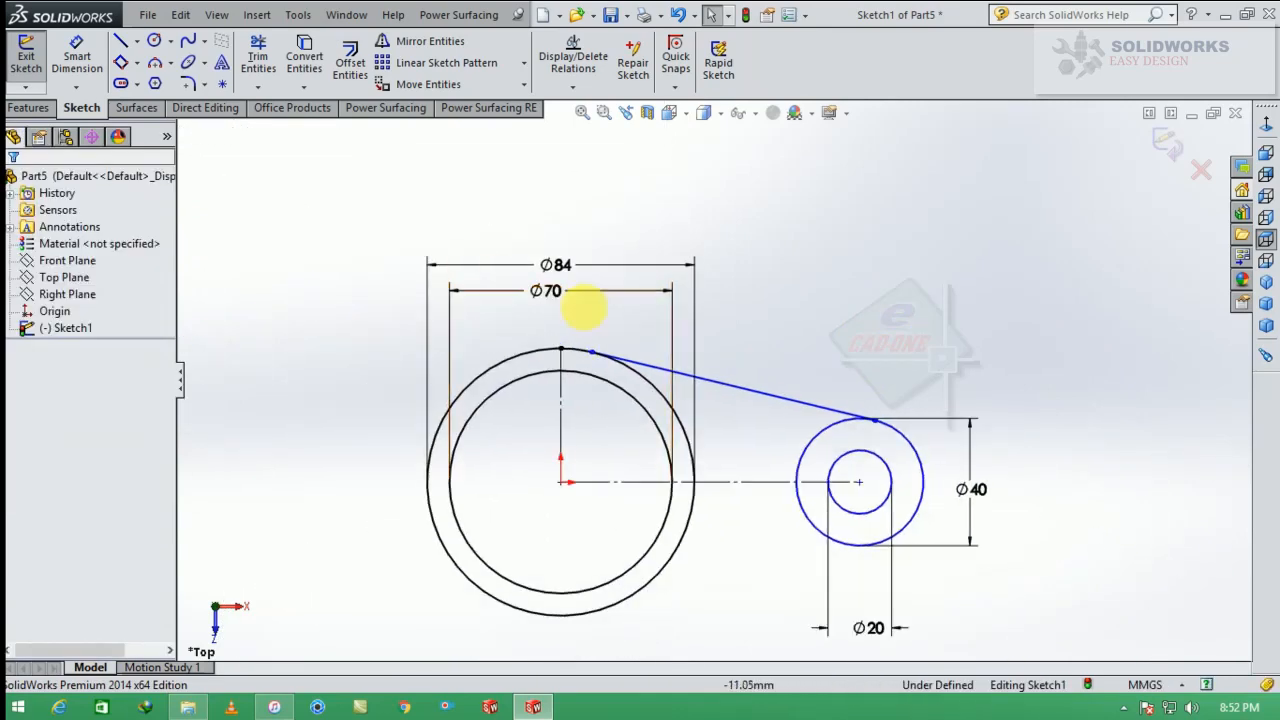
scroll(833, 420, "up", 5)
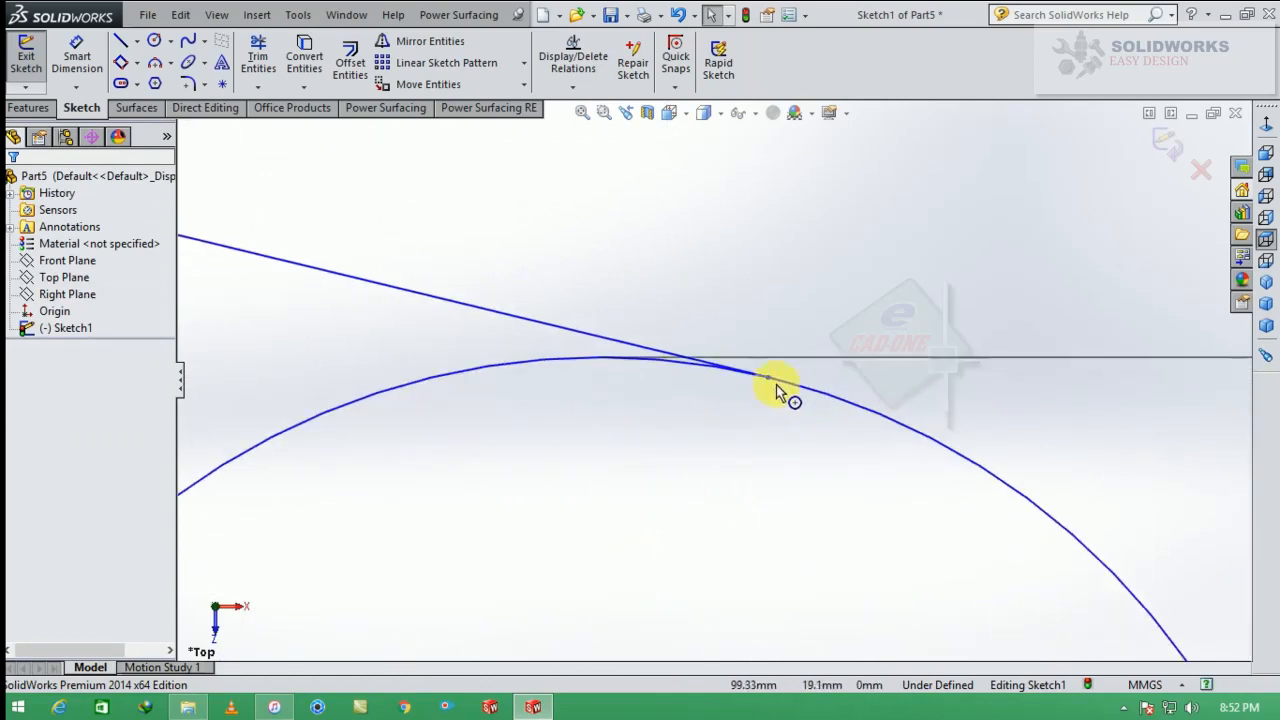
scroll(815, 378, "down", 5)
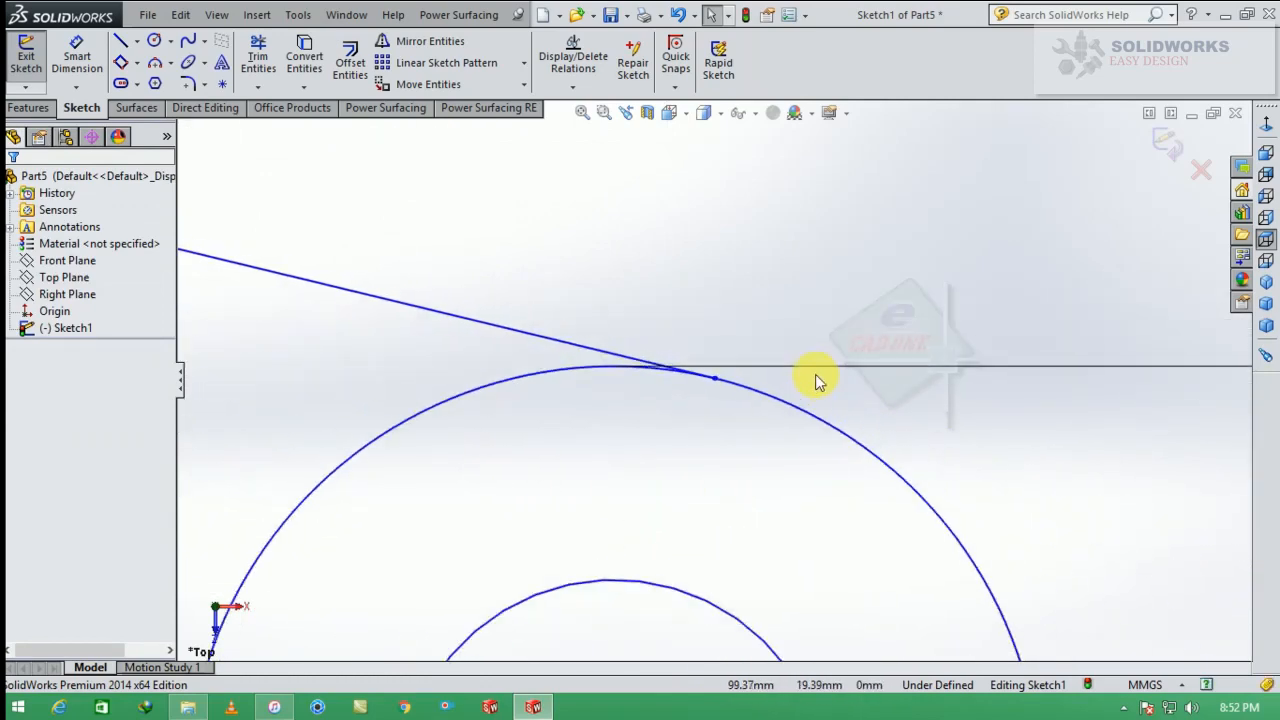
Step: Mirror the upper tangent line about the horizontal centerline, keeping the original as a copy
scroll(780, 395, "down", 4)
scroll(430, 445, "up", 2)
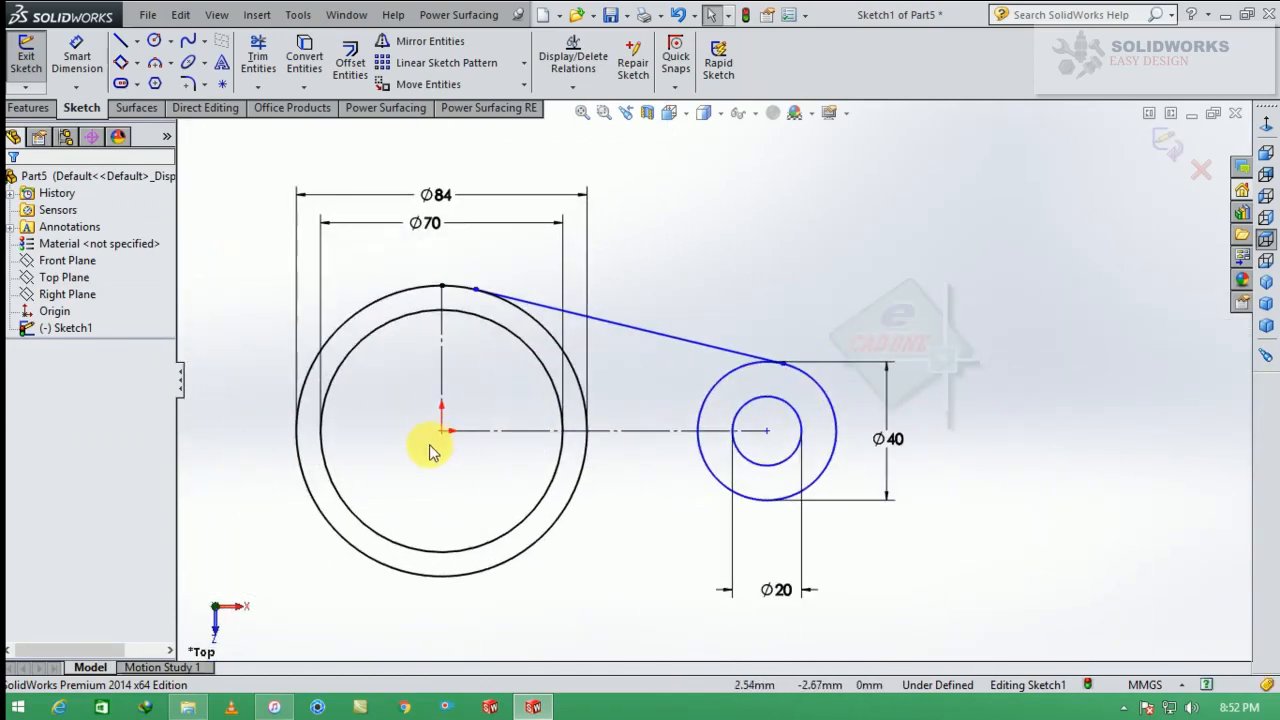
left_click(424, 41)
left_click(734, 347)
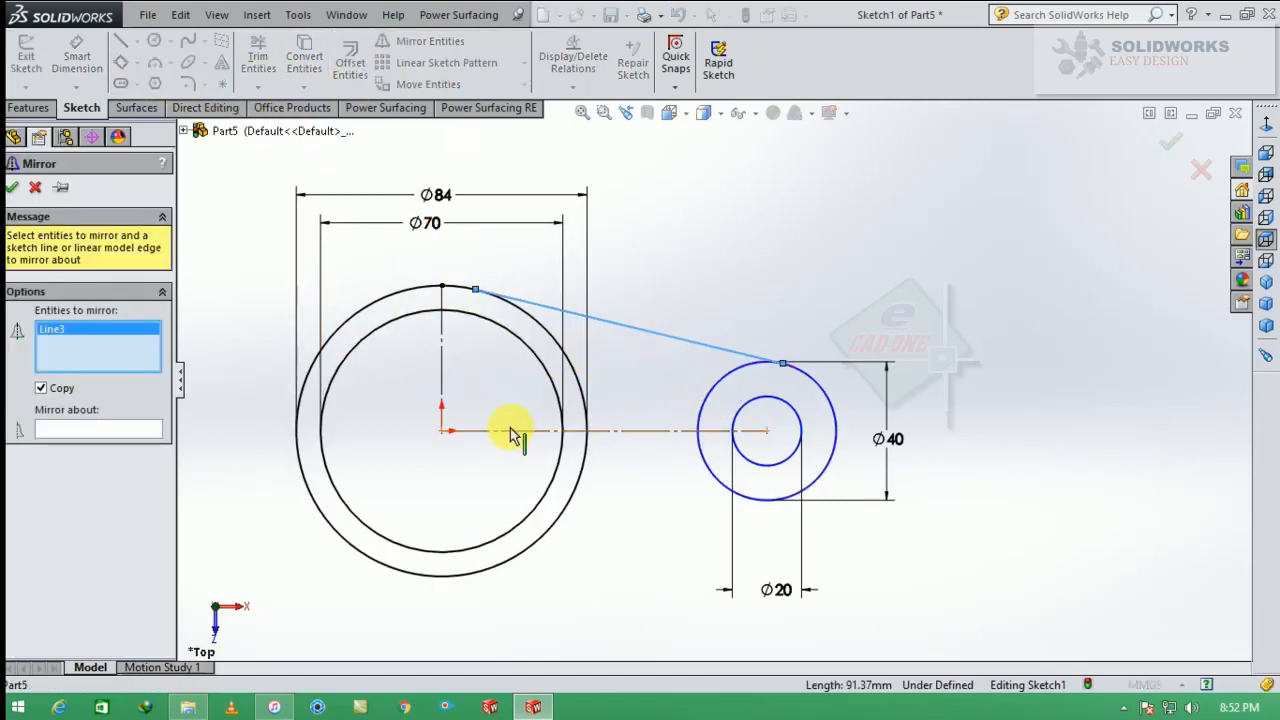
left_click(127, 432)
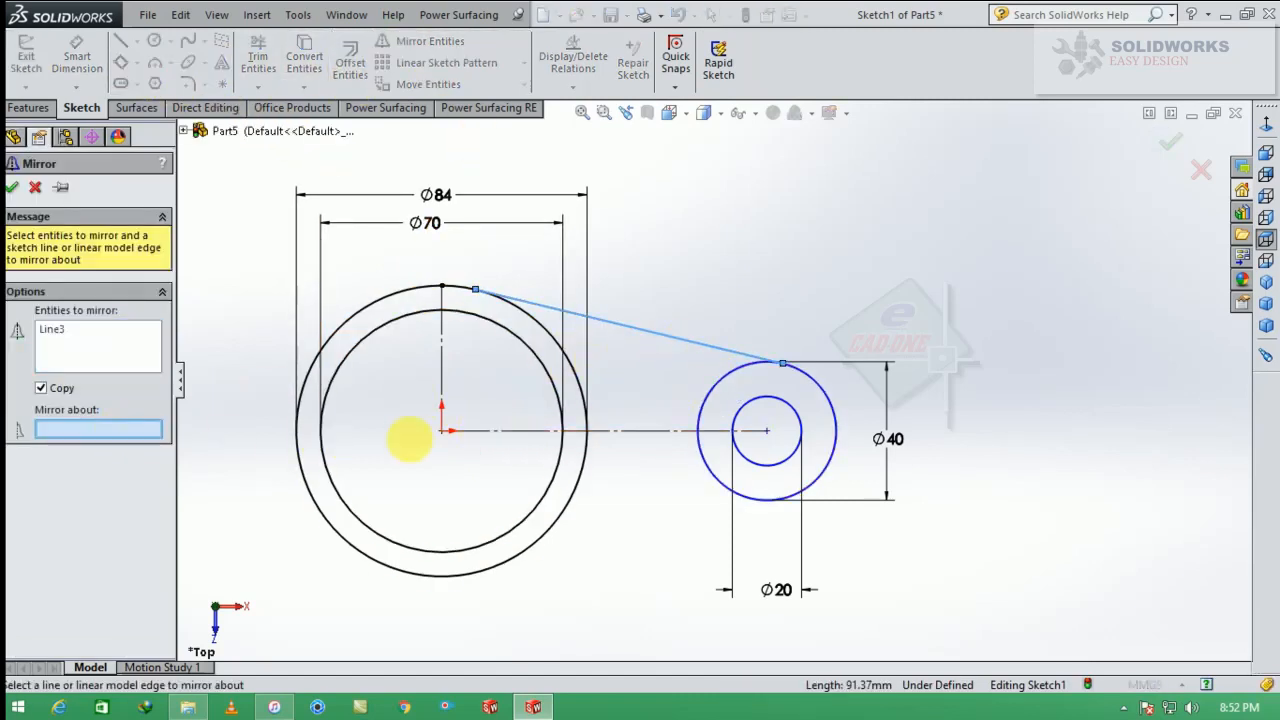
left_click(631, 432)
left_click(12, 188)
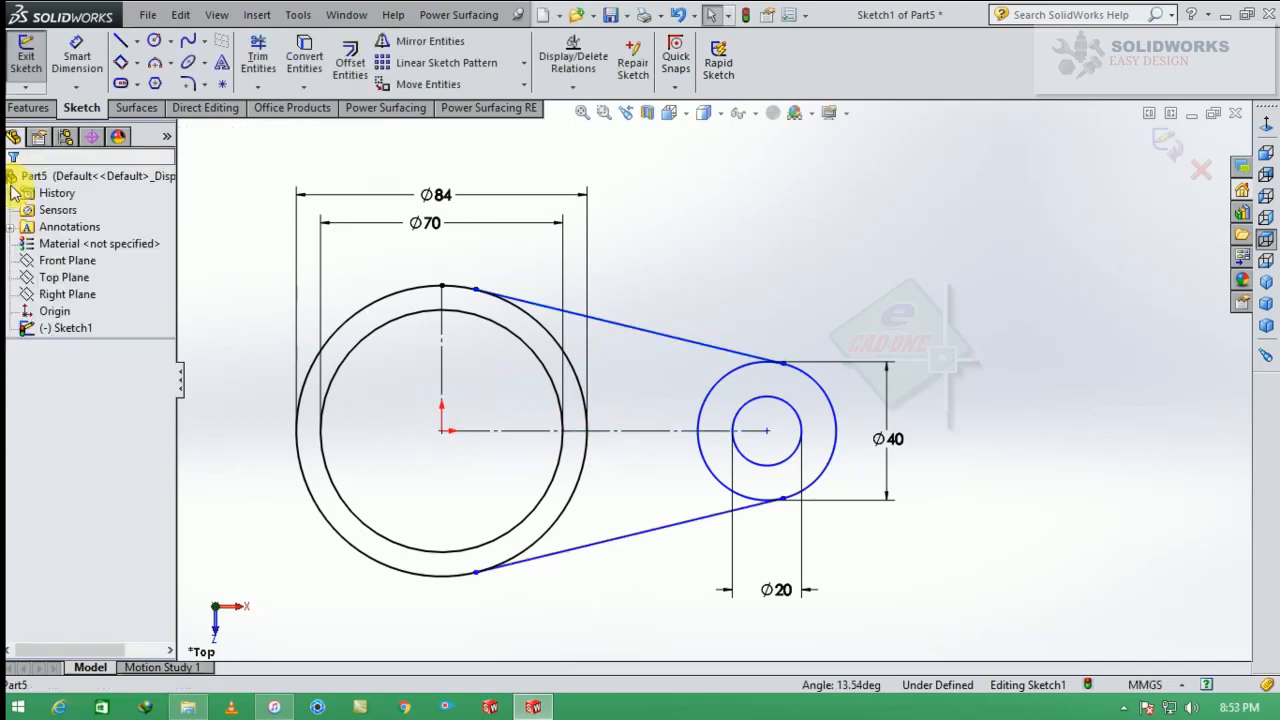
Step: Trim away the inner arcs of the 40 mm and 84 mm circles between the two tangent lines
left_click(258, 55)
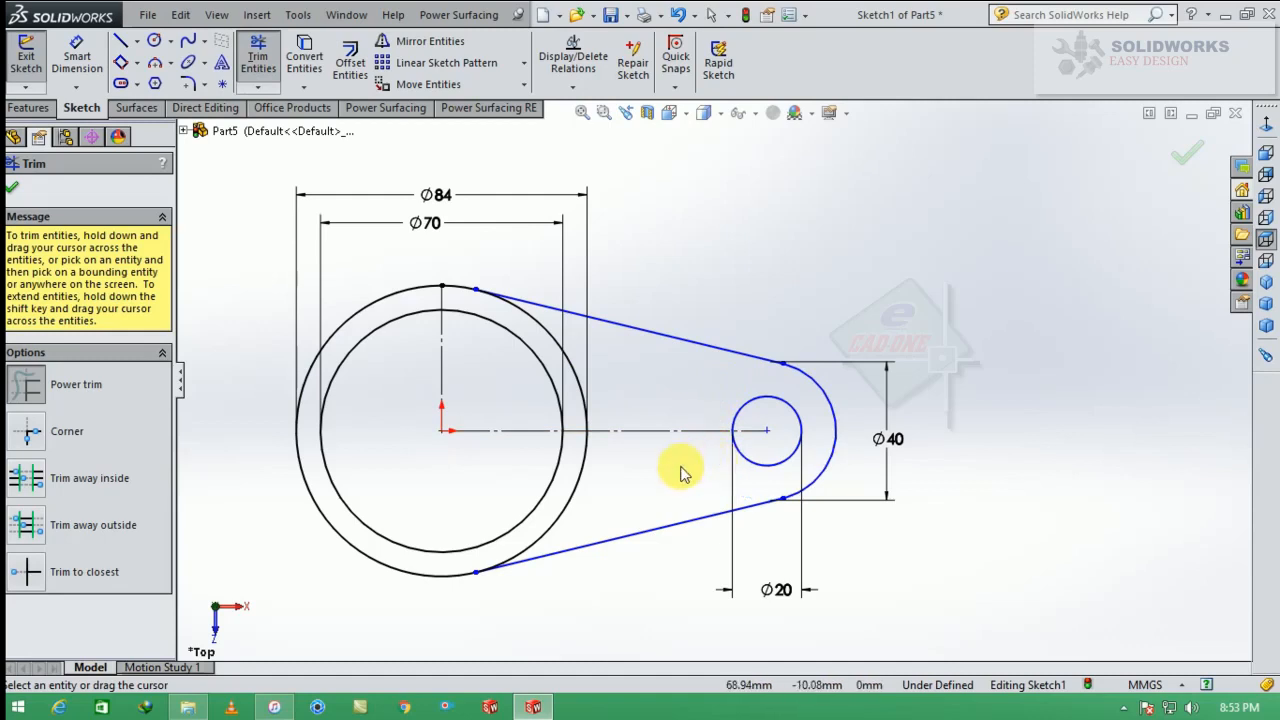
scroll(771, 434, "up", 3)
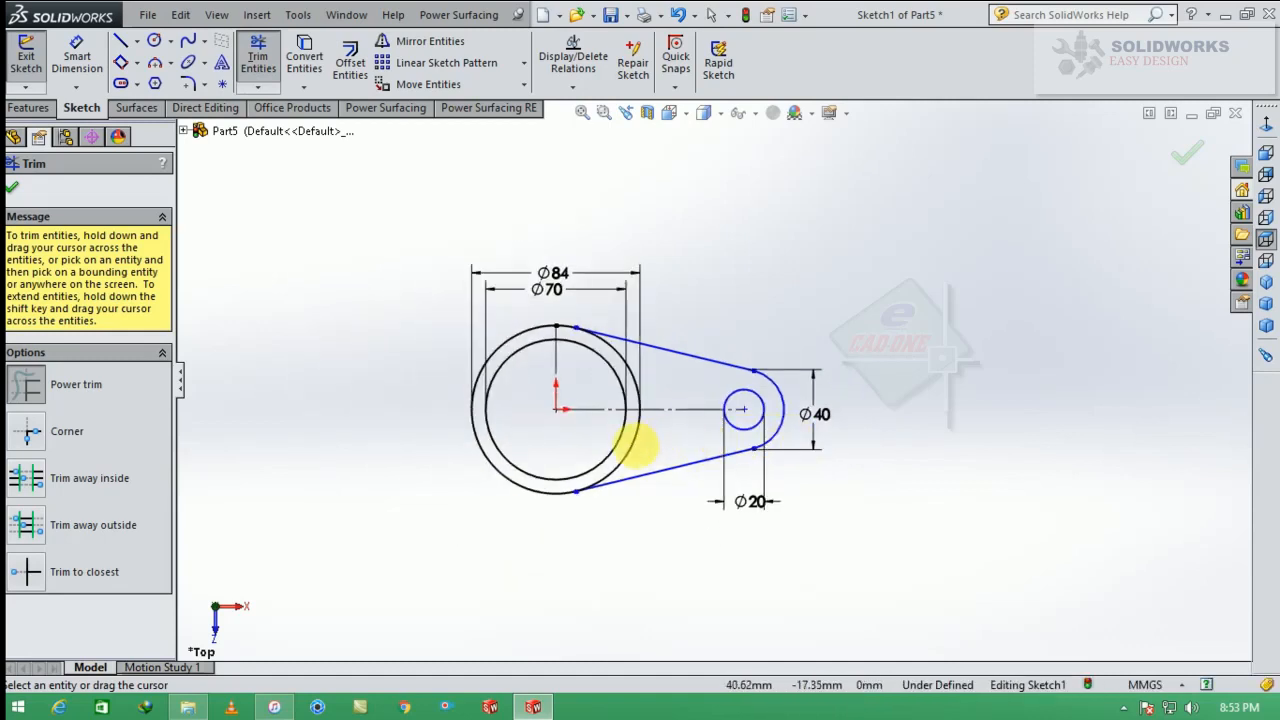
scroll(655, 395, "down", 3)
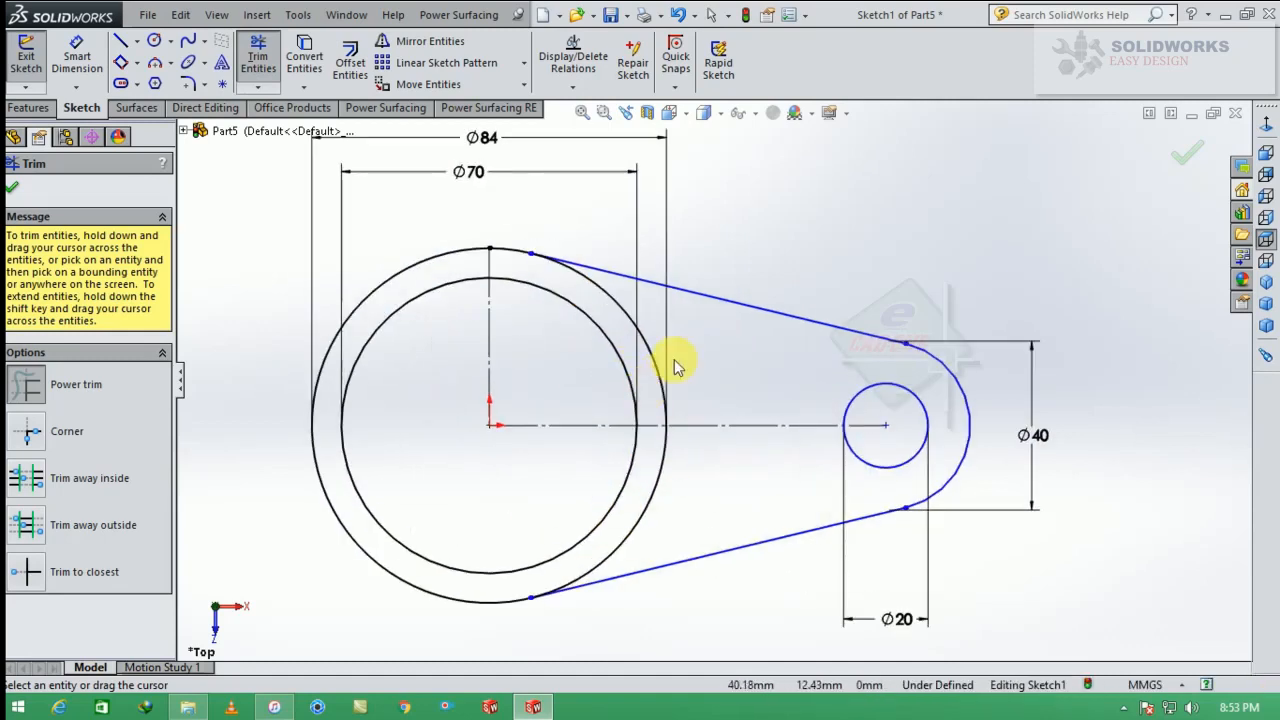
left_click_drag(673, 376, 658, 395)
left_click_drag(648, 455, 706, 506)
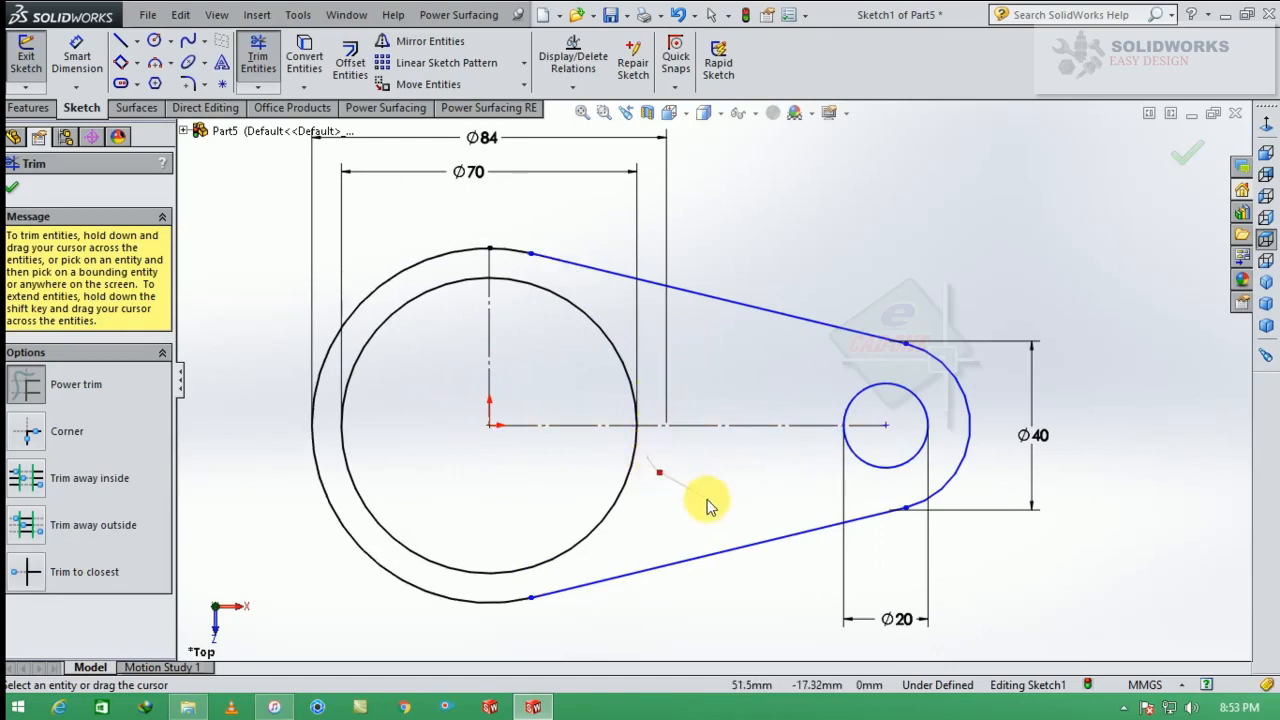
left_click(11, 187)
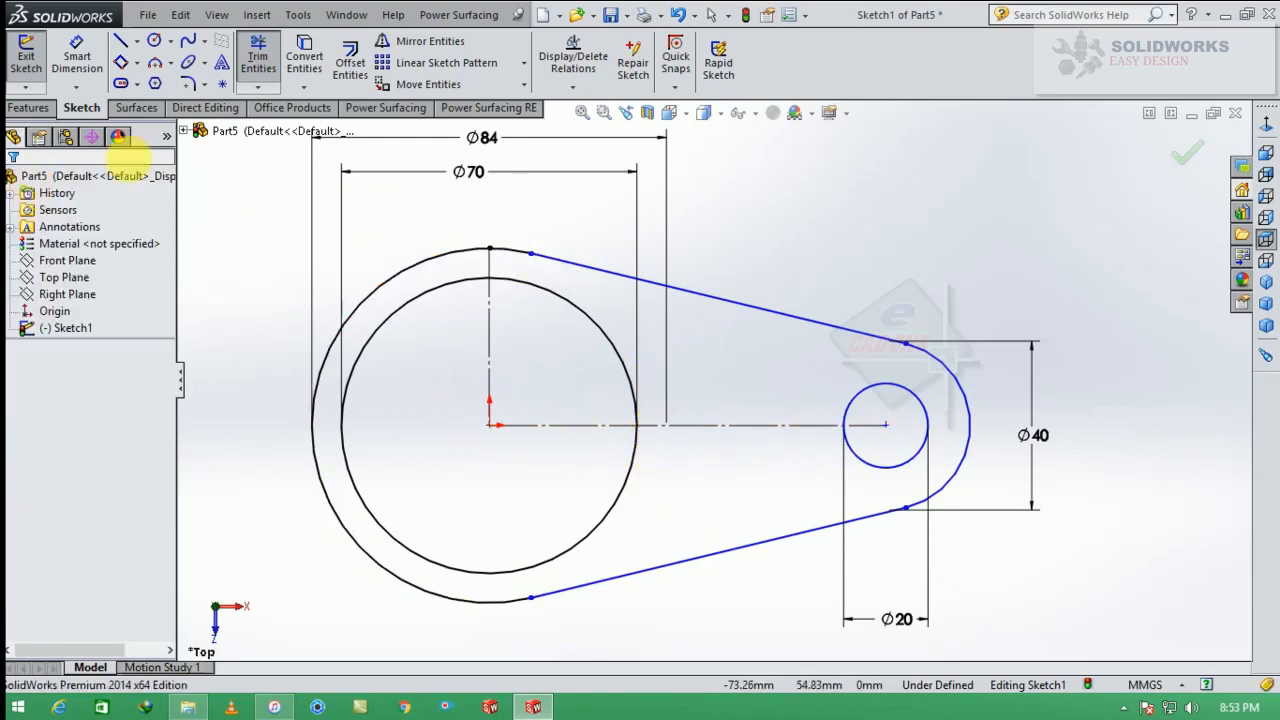
Step: Mirror the two tangent lines, the end arc and the 20 mm circle about the vertical centerline
left_click(450, 44)
left_click_drag(920, 476, 757, 586)
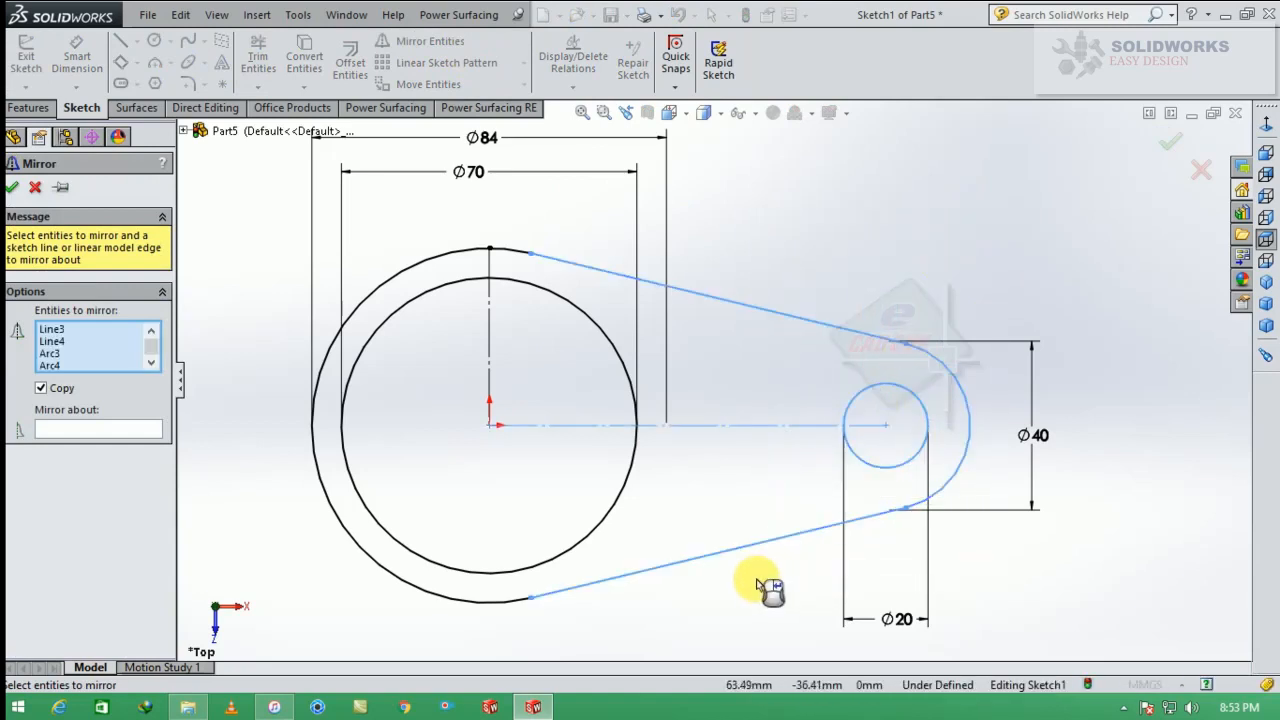
left_click(88, 432)
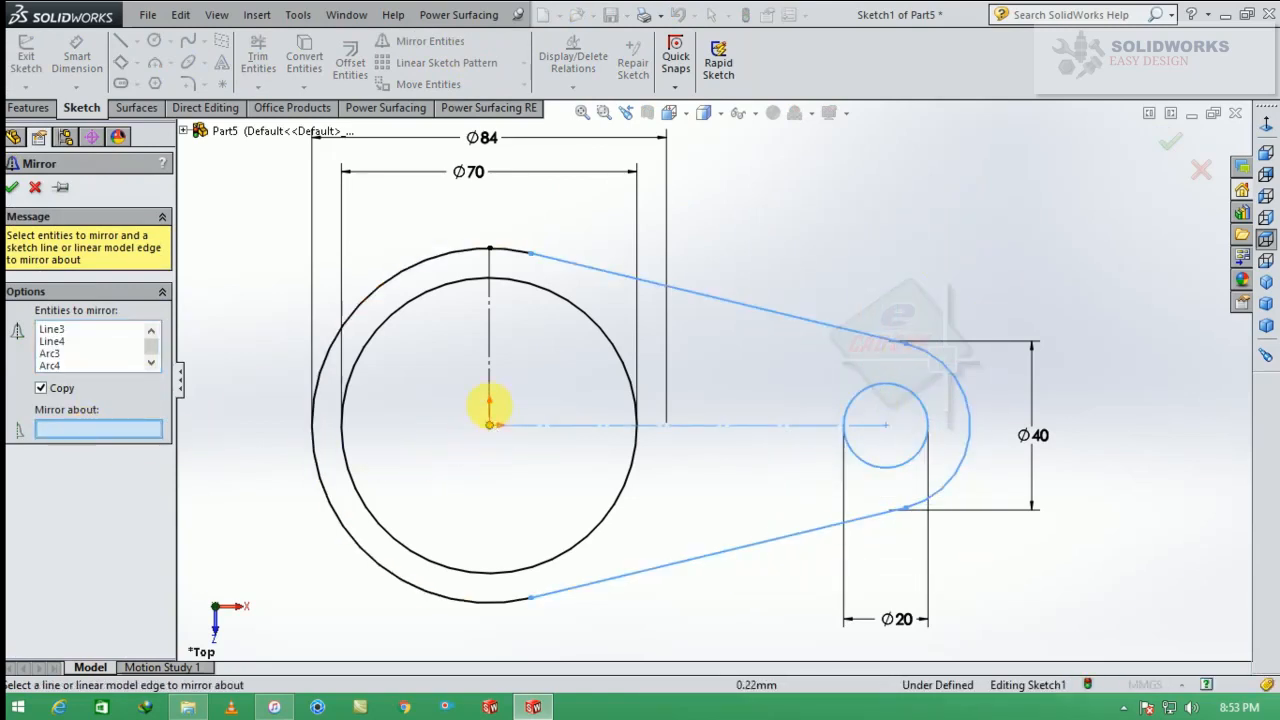
left_click(489, 358)
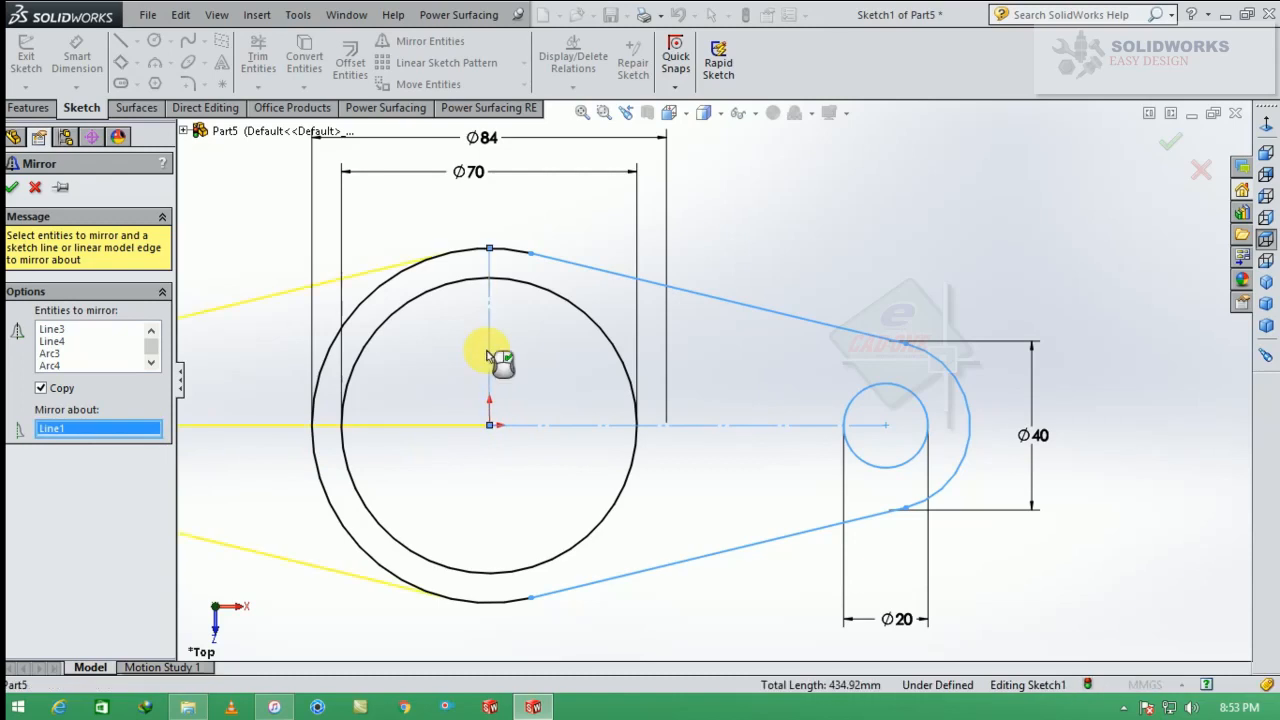
left_click(13, 188)
key("f")
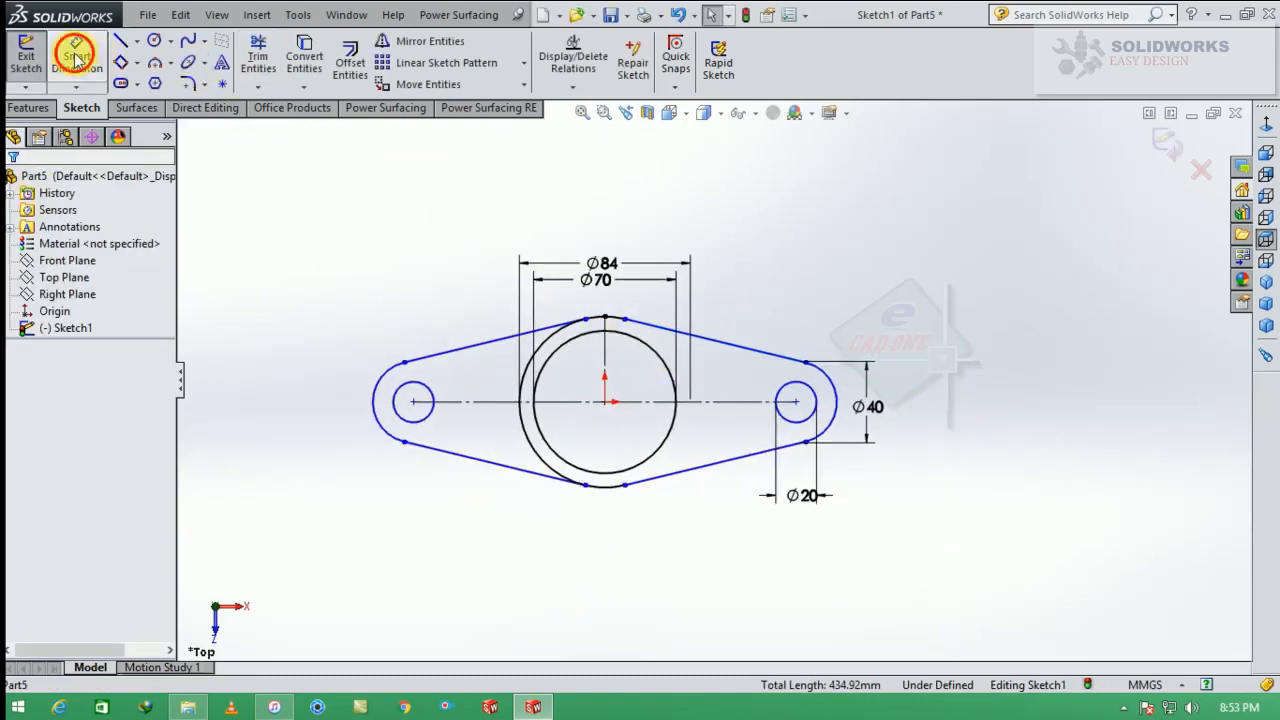
Step: Dimension the distance between the centers of the two small circles as 120 mm
left_click(76, 56)
left_click(413, 401)
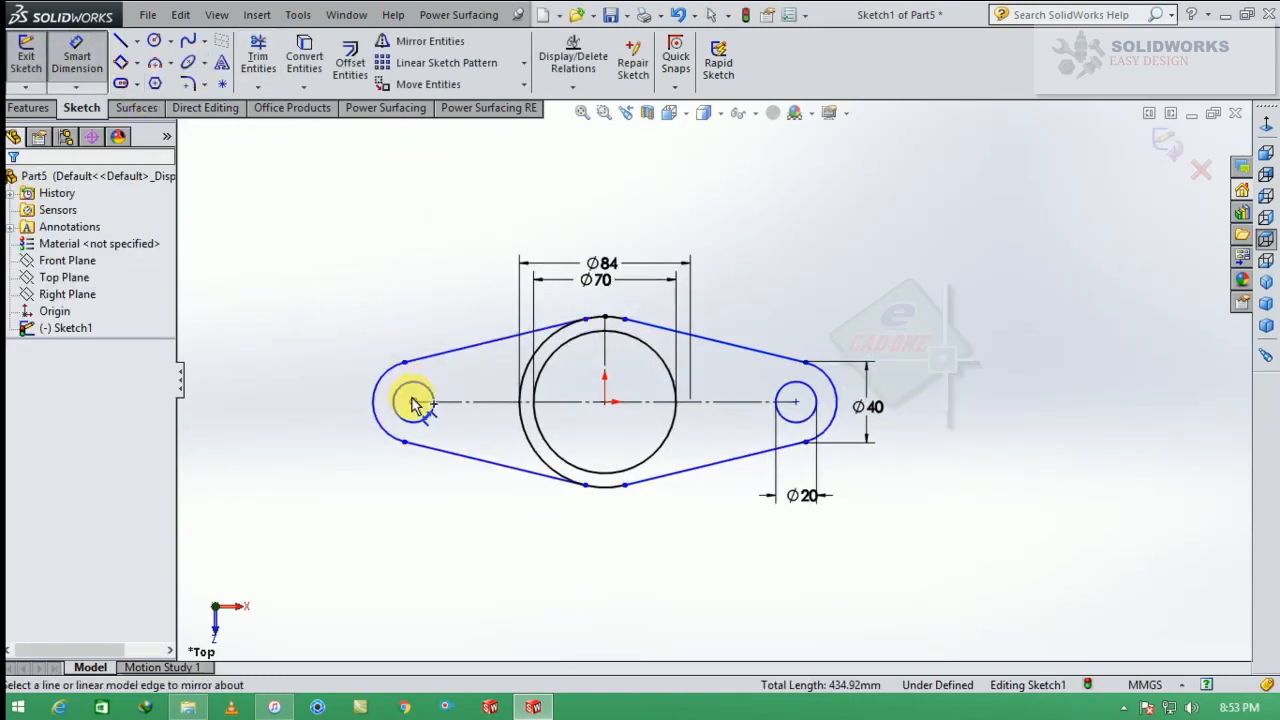
left_click(795, 403)
left_click(608, 557)
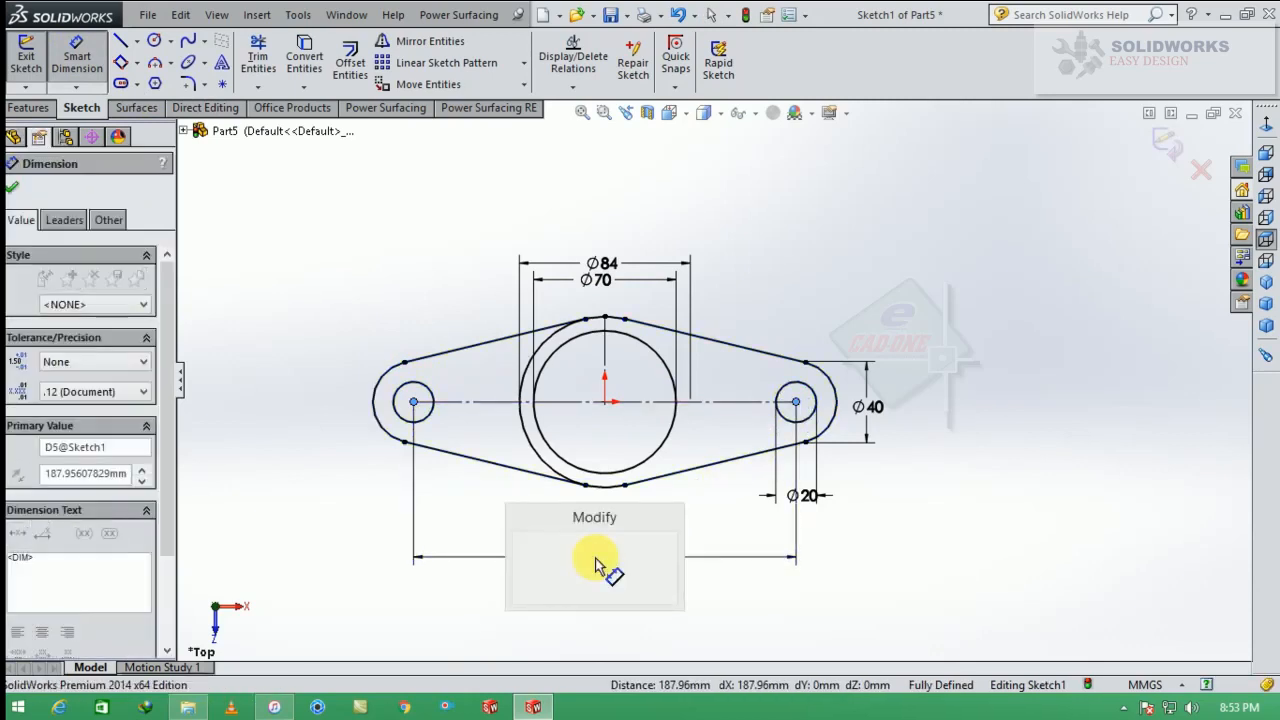
type("120")
key("Return")
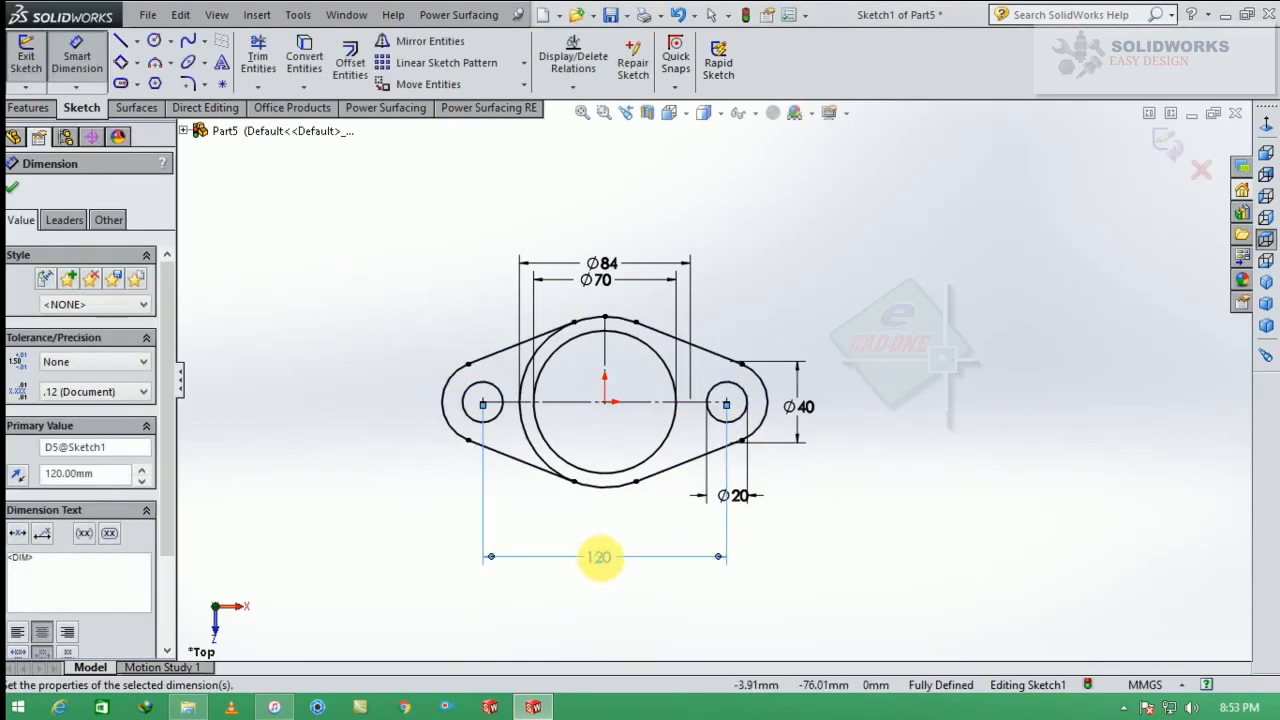
Step: Trim away the remaining arc of the 84 mm circle between the two mirrored tangent lines
left_click(258, 56)
scroll(566, 358, "down", 3)
mouse_move(535, 323)
left_mouse_down()
mouse_move(509, 323)
mouse_move(480, 374)
mouse_move(501, 484)
left_mouse_up()
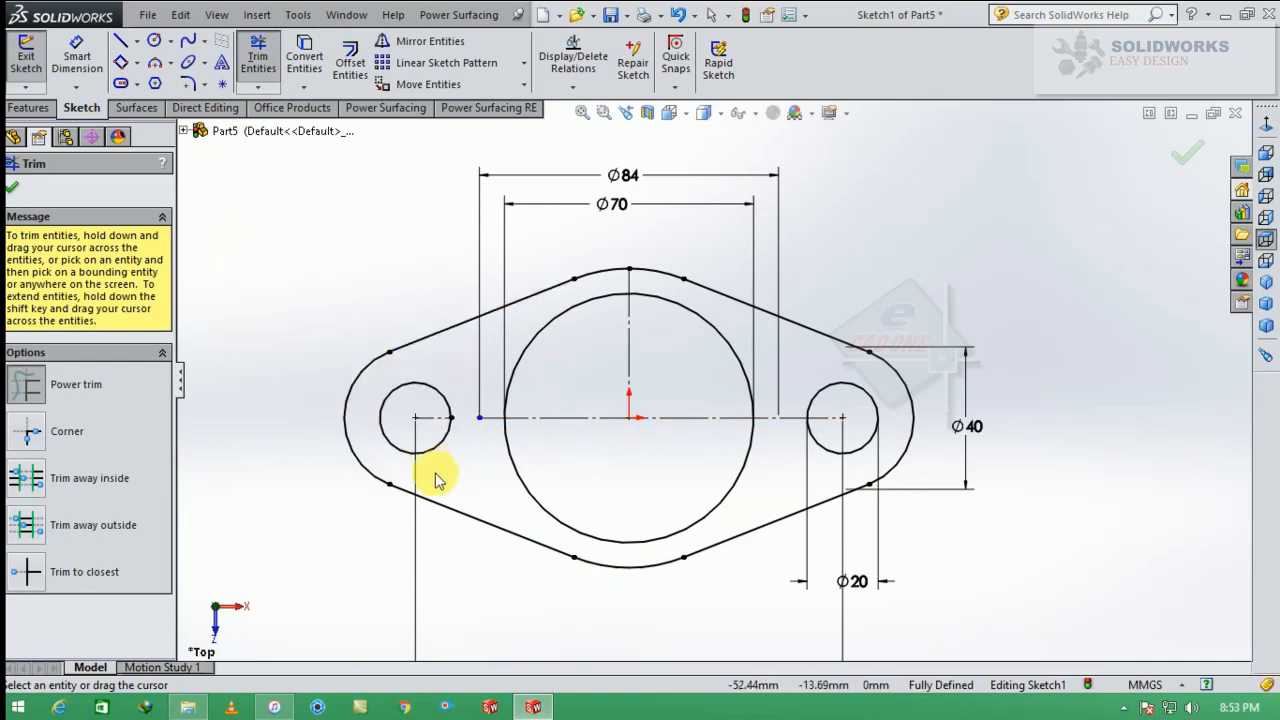
key("Escape")
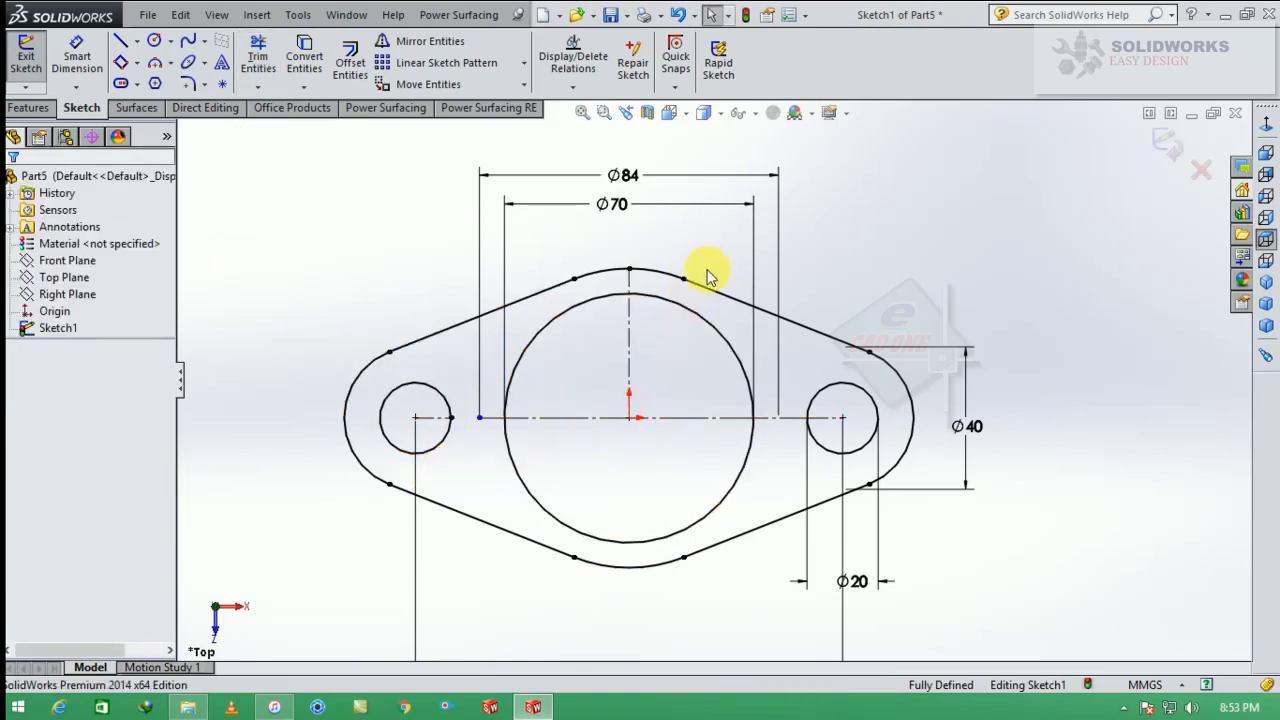
Step: Examine the relations between the upper central arc and the adjoining original tangent line
left_click(676, 277)
left_click(692, 282, "ctrl")
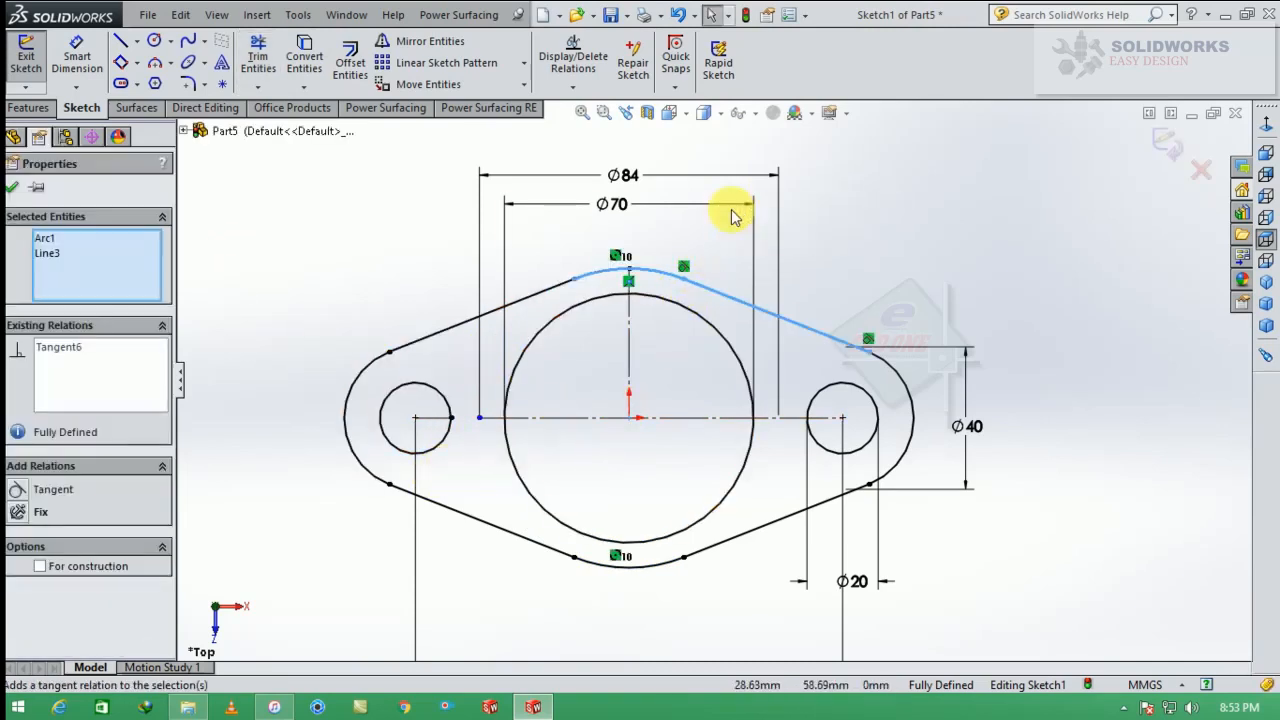
key("Escape")
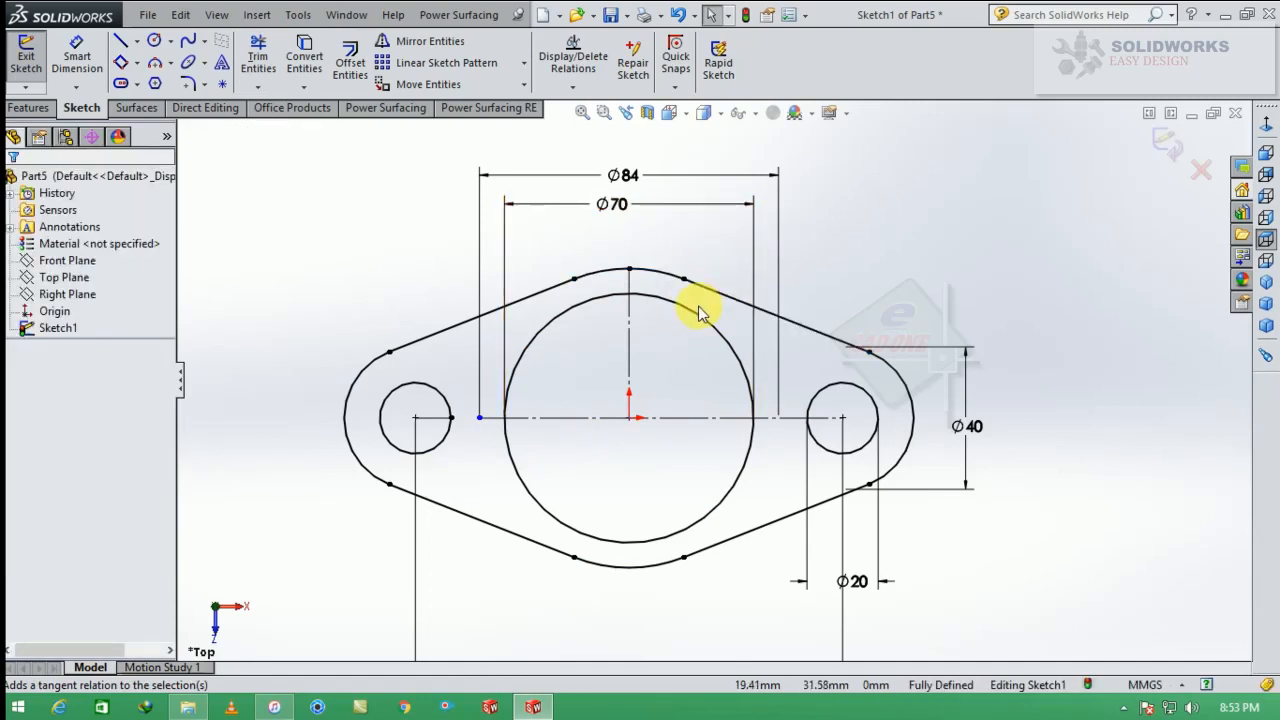
Step: Extrude the flange profile as a blind boss 10 mm thick from the sketch plane
left_click(48, 110)
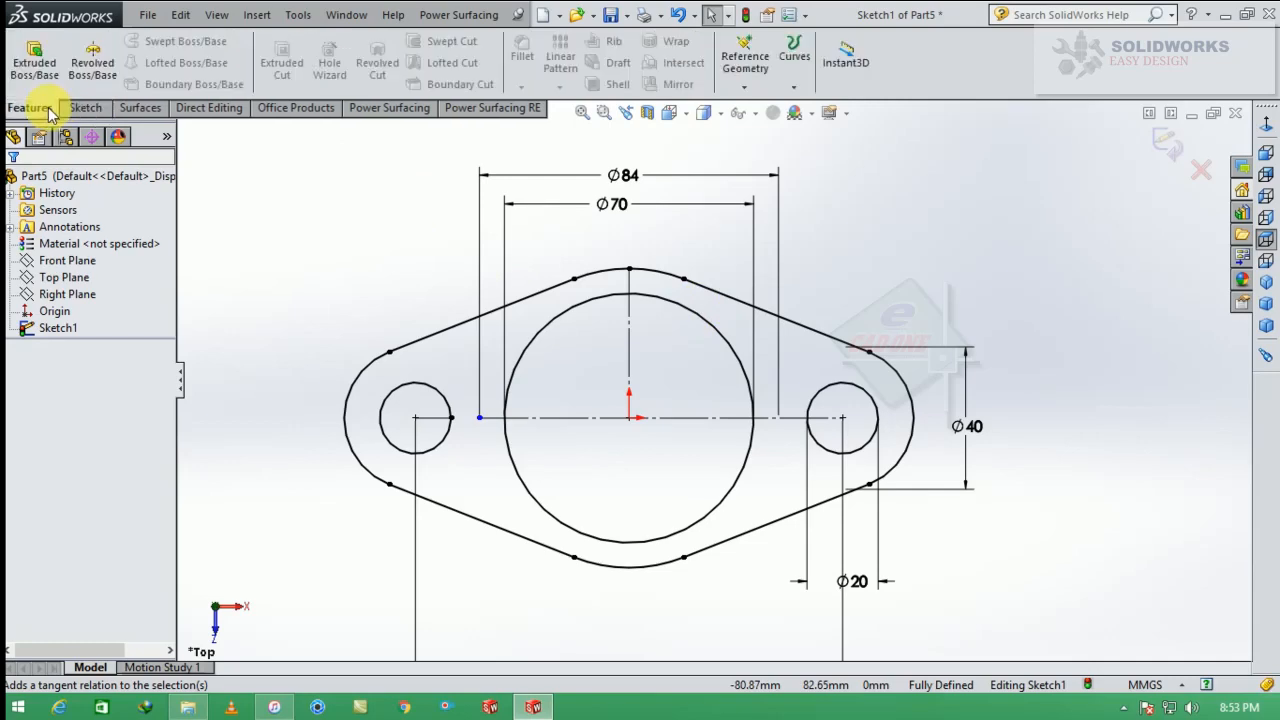
left_click(34, 62)
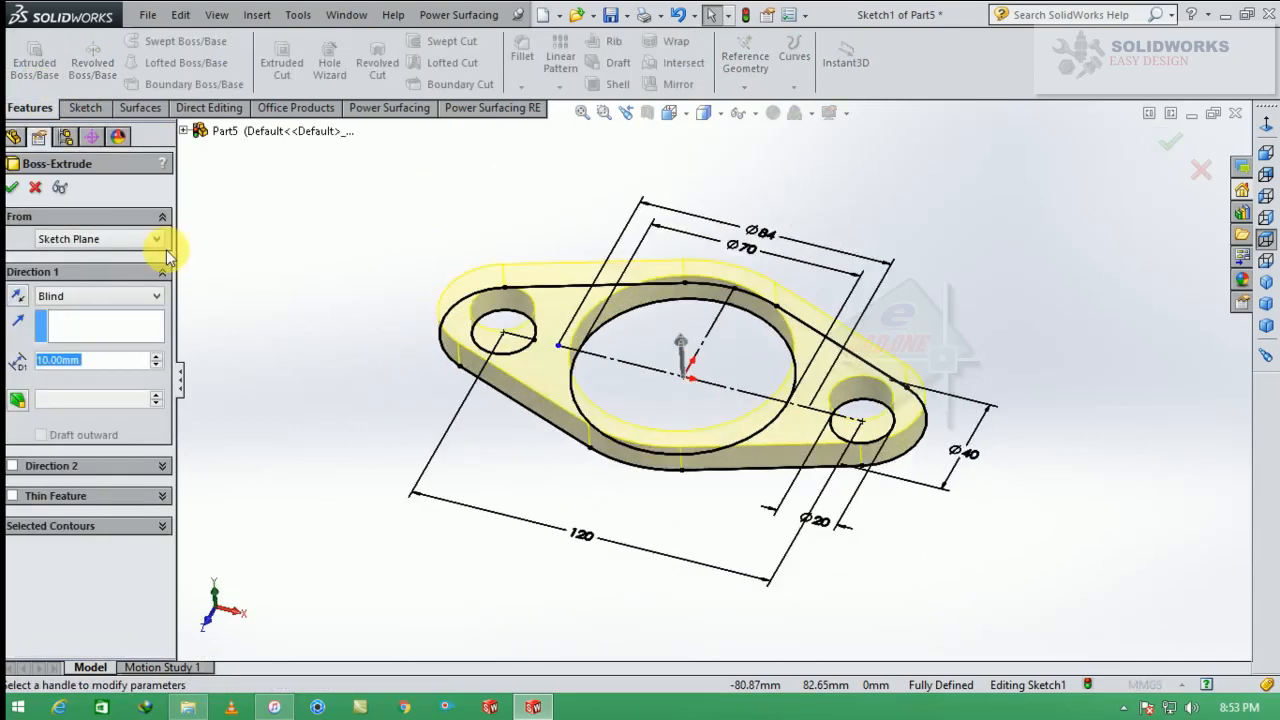
left_click(13, 189)
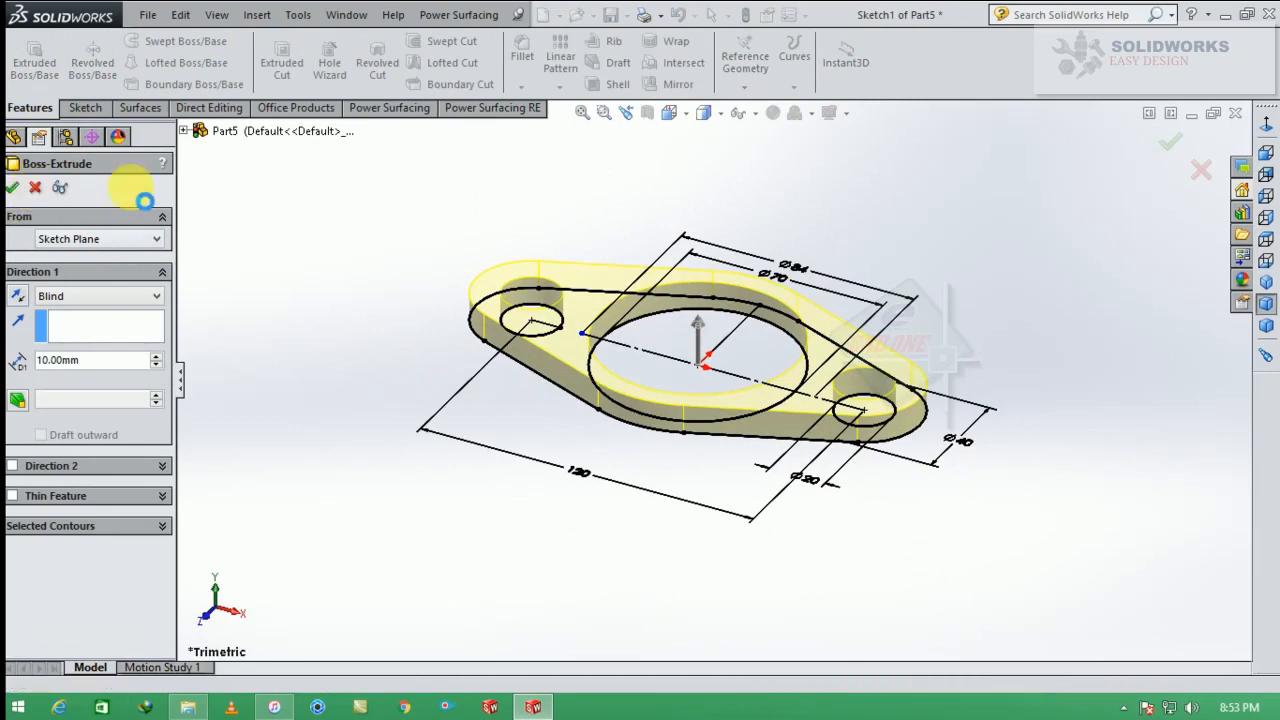
Step: Start a new sketch on the Front Plane and view the plane face-on
mouse_move(963, 257)
middle_mouse_down()
mouse_move(857, 329)
mouse_move(886, 338)
middle_mouse_up()
scroll(875, 325, "up", 3)
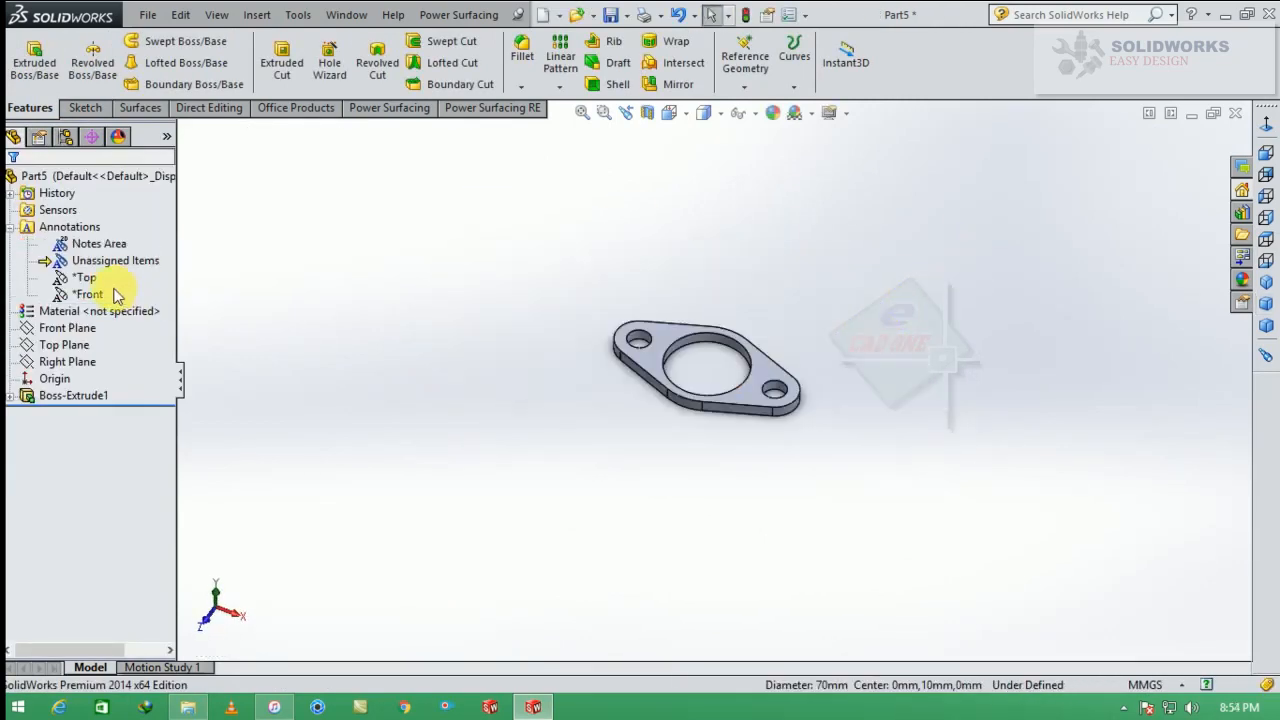
left_click(64, 345)
left_click(66, 361)
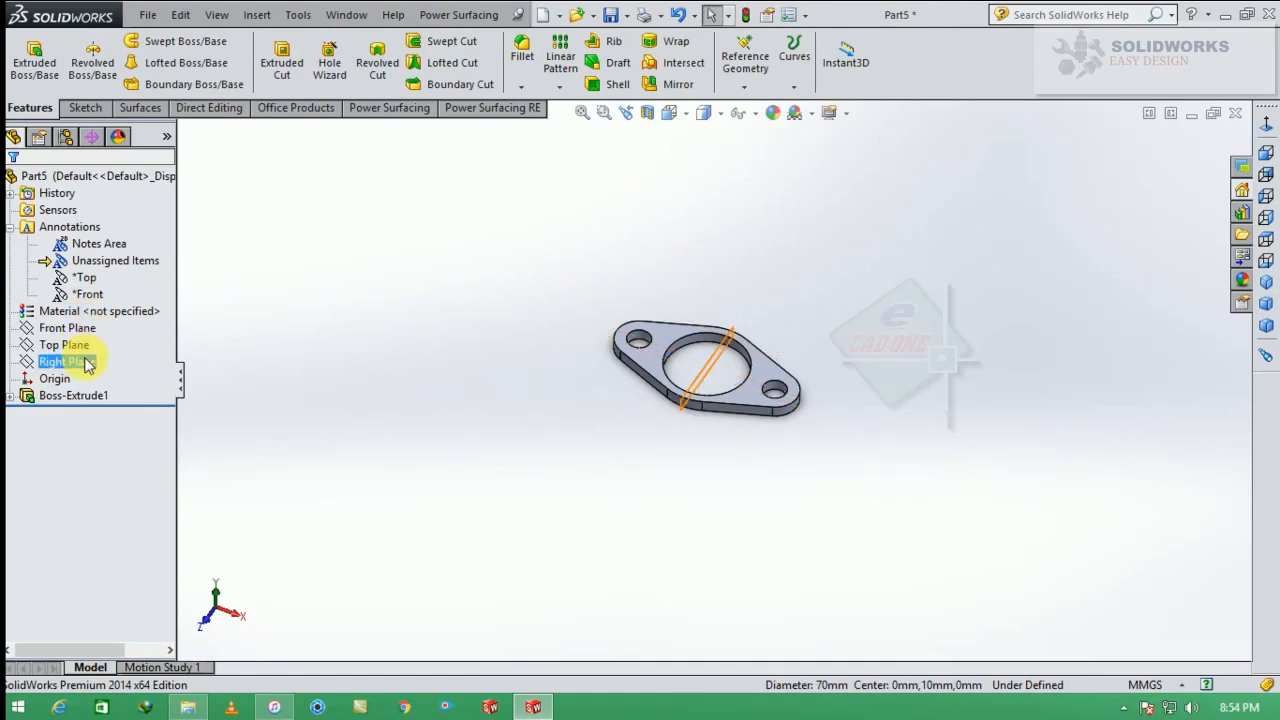
left_click(70, 345)
left_click(80, 329)
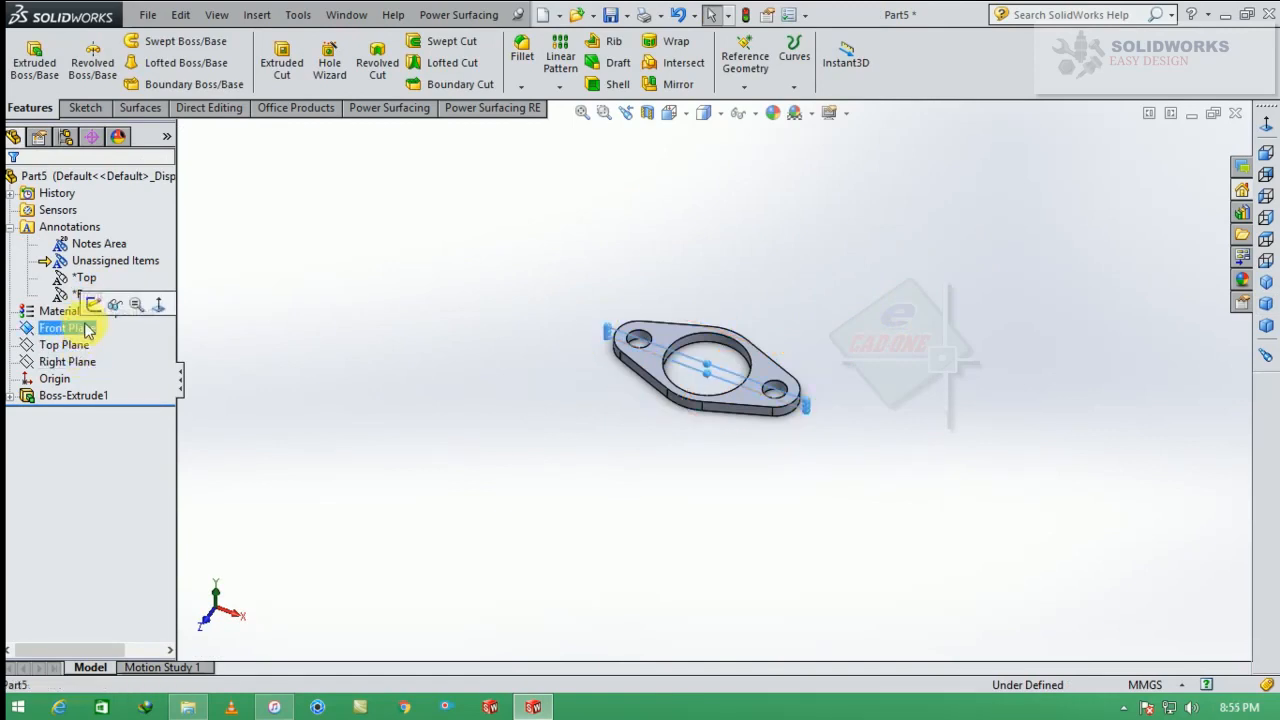
left_click(95, 305)
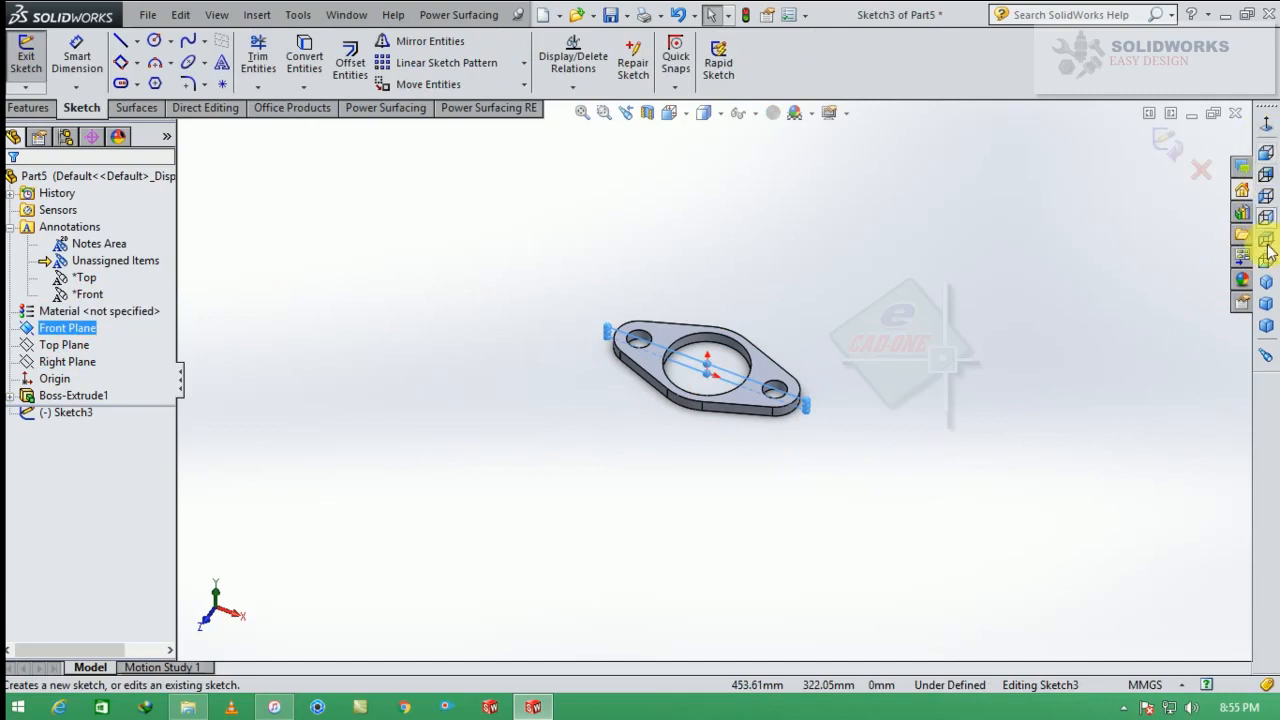
left_click(1266, 122)
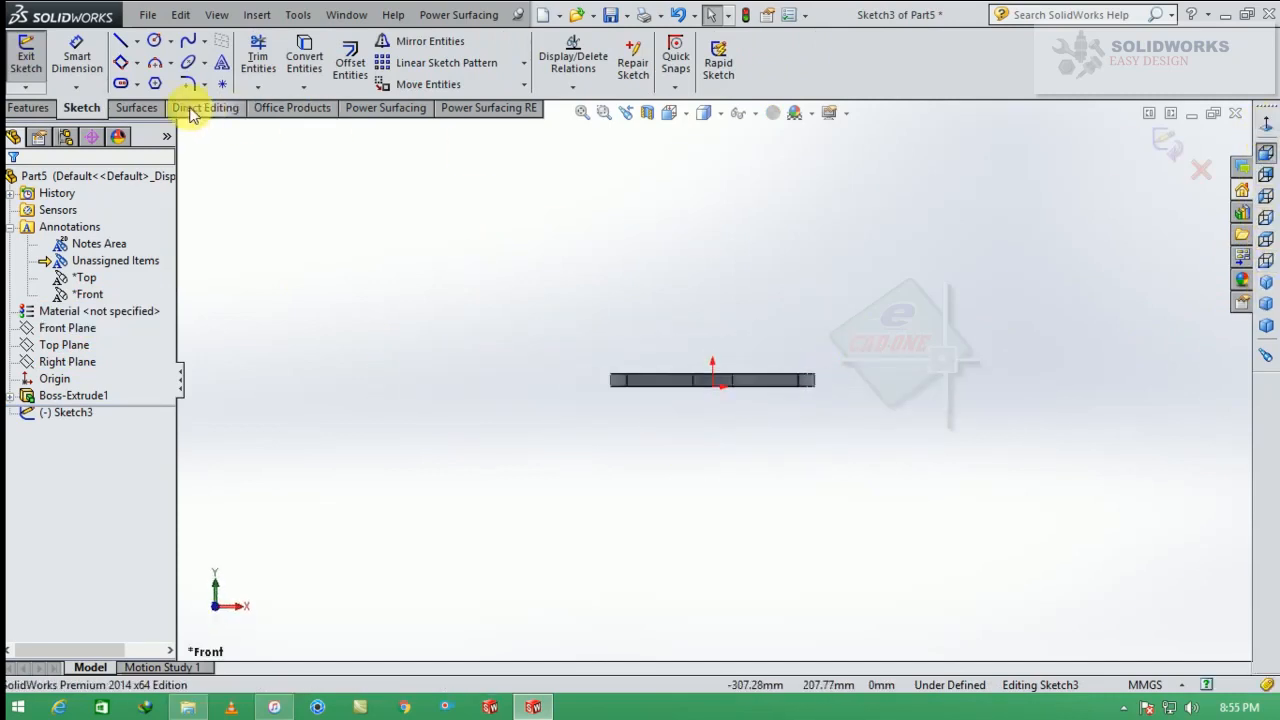
Step: Draw a vertical line up from the origin and a nearly horizontal line about 126 mm long from its upper end
left_click(121, 45)
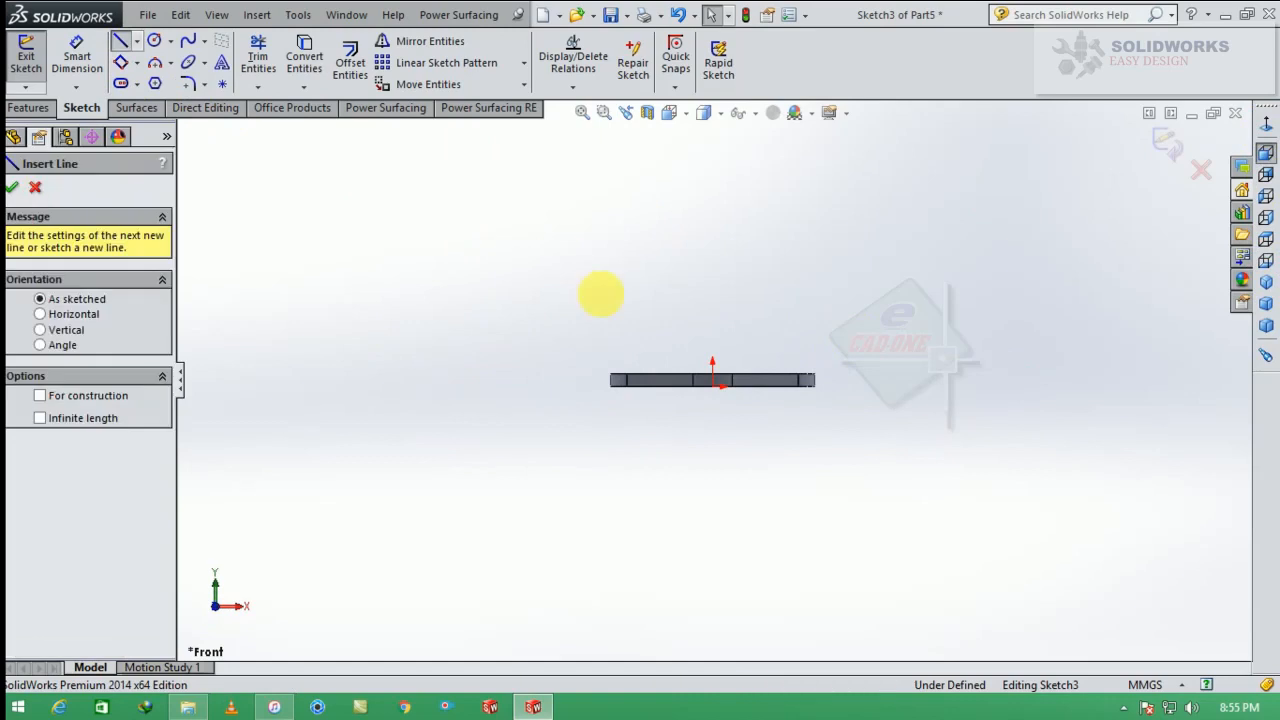
left_click(712, 379)
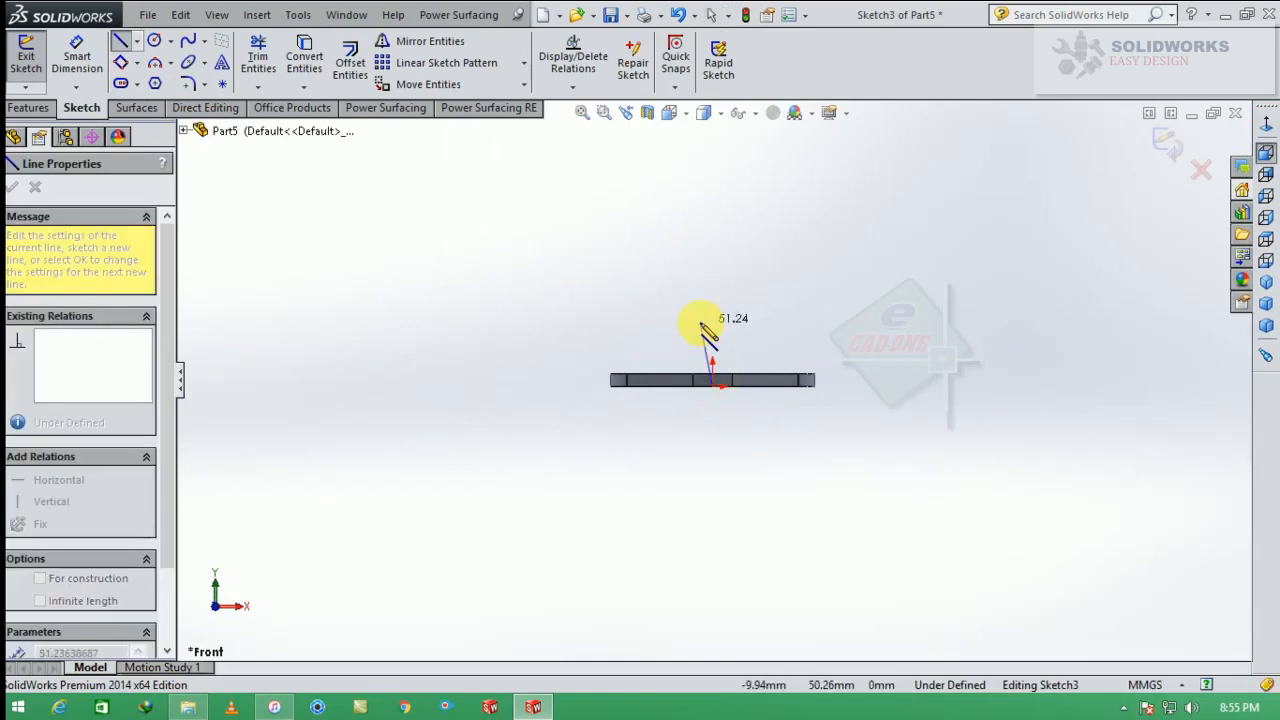
left_click(713, 190)
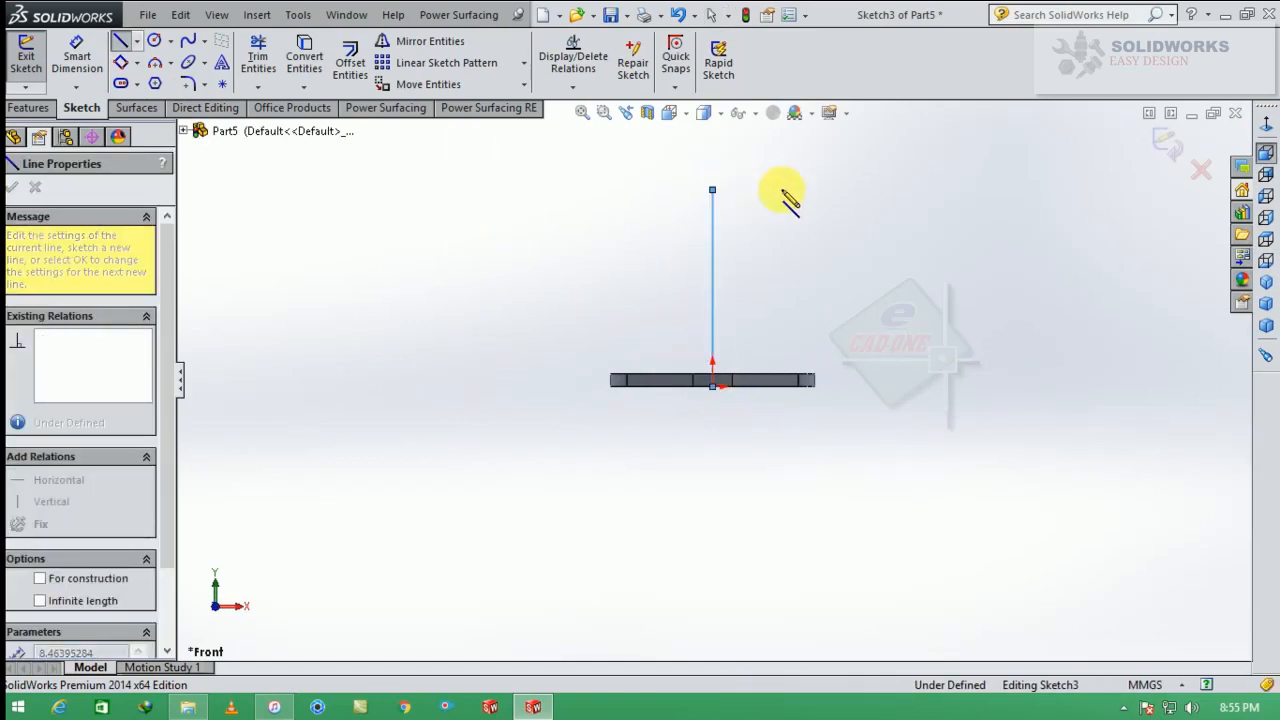
left_click(874, 183)
key("Escape")
key("Escape")
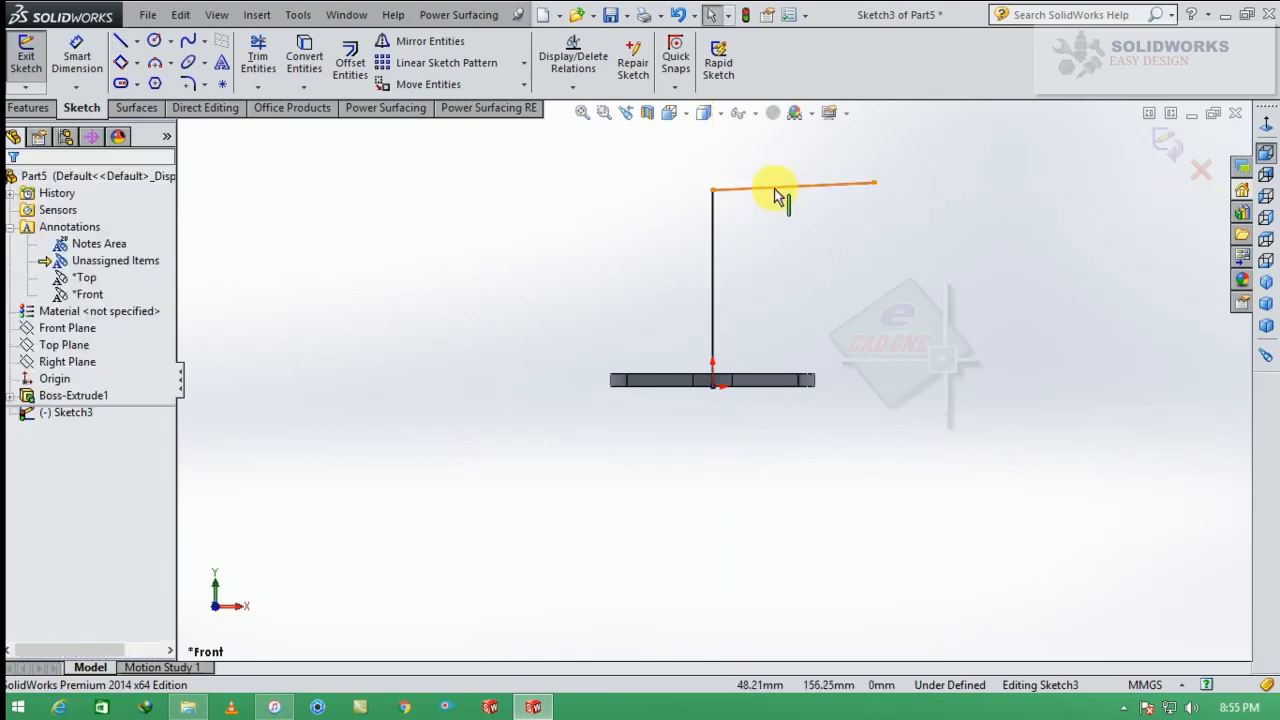
Step: Apply a horizontal relation to the upper line of the path sketch
left_click(773, 187)
left_click(829, 120)
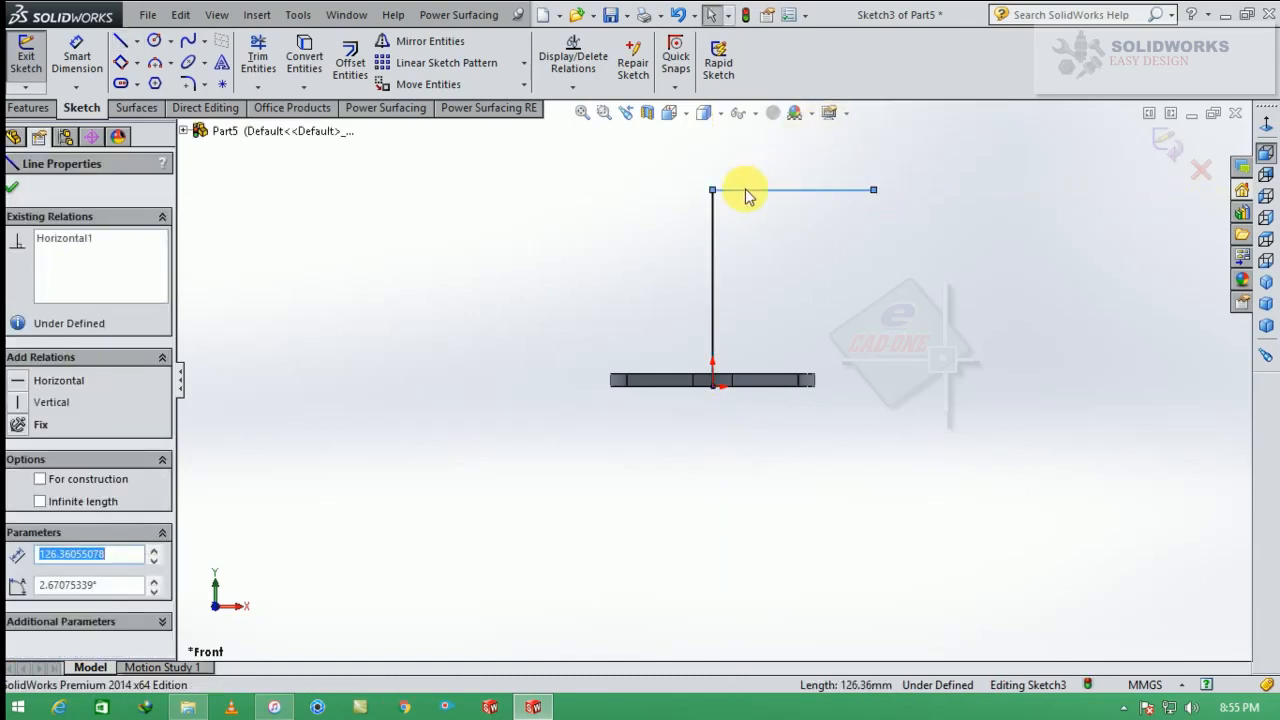
key("Escape")
left_click(200, 85)
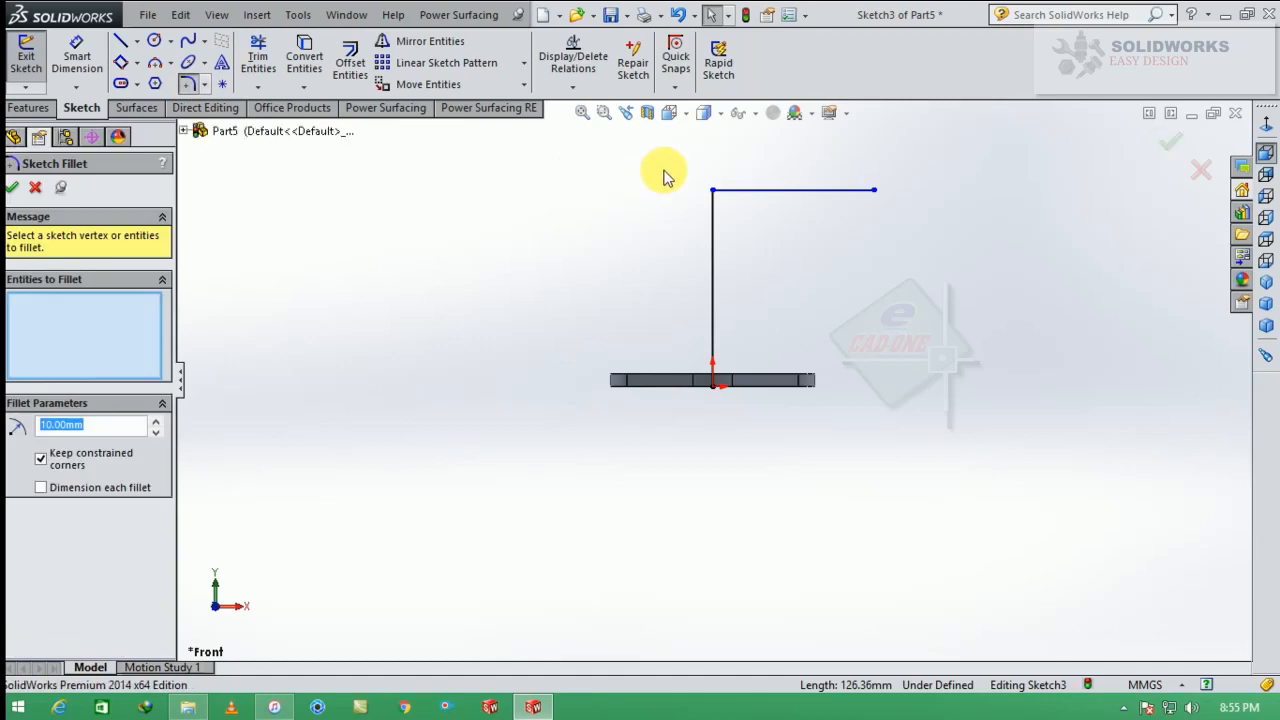
key("Escape")
Step: Dimension the vertical line and the upper horizontal line of the path sketch at 160 mm each
left_click(77, 55)
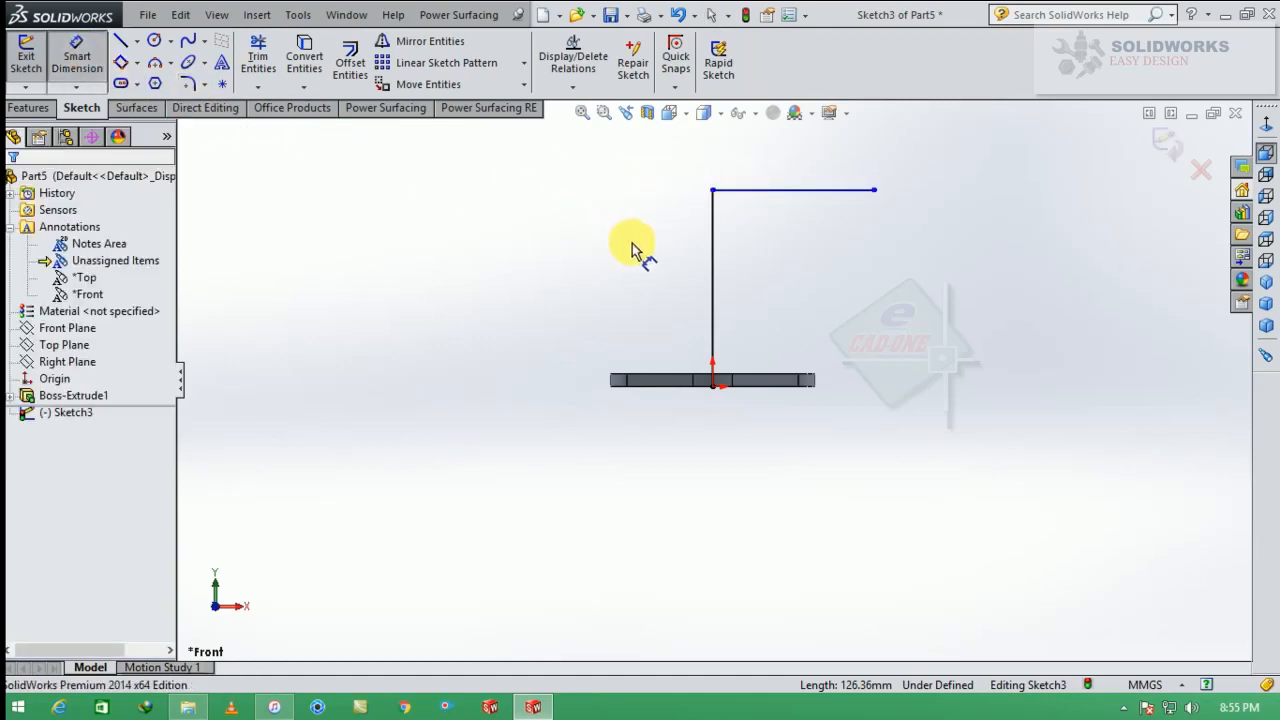
left_click(711, 268)
left_click(666, 284)
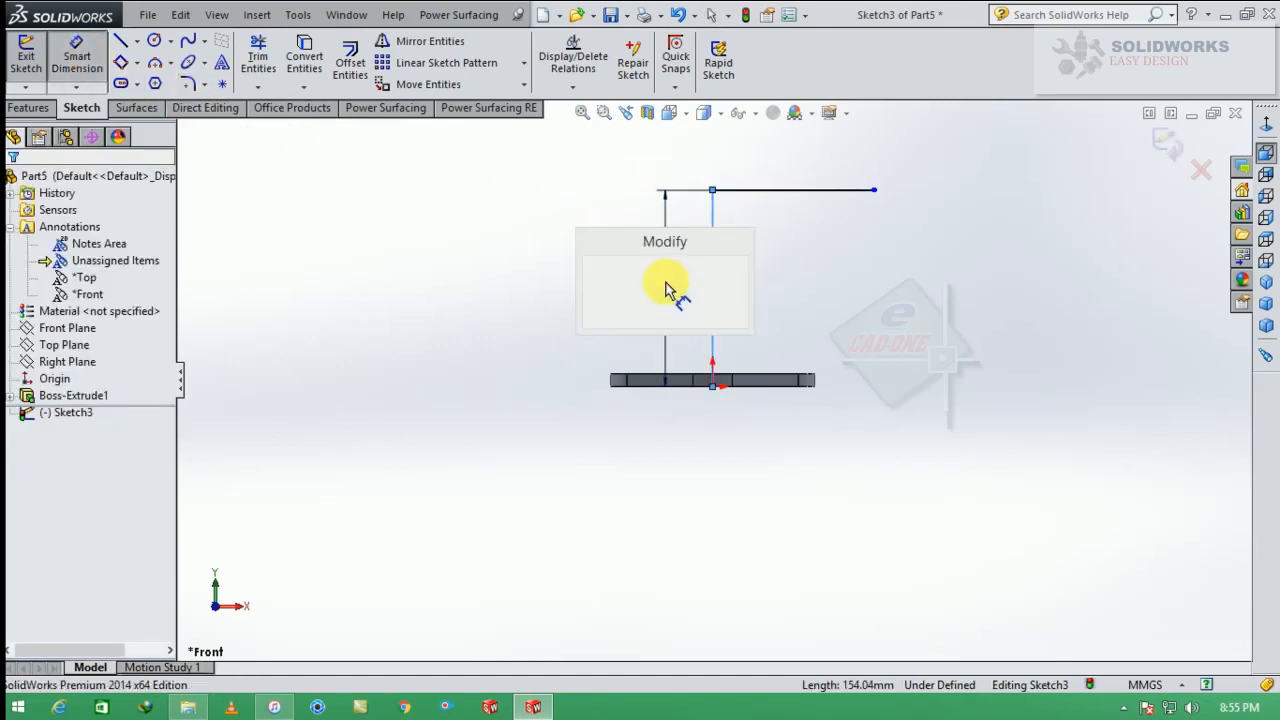
type("160")
key("Return")
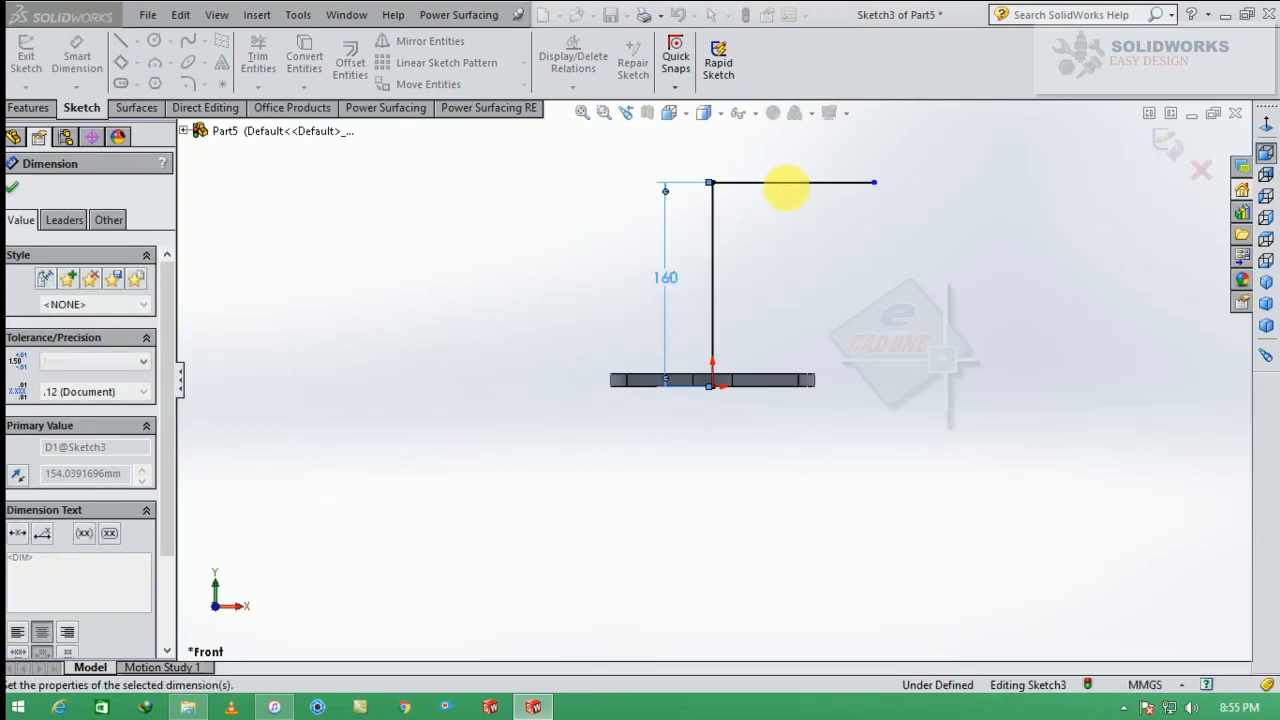
left_click(785, 188)
left_click(778, 160)
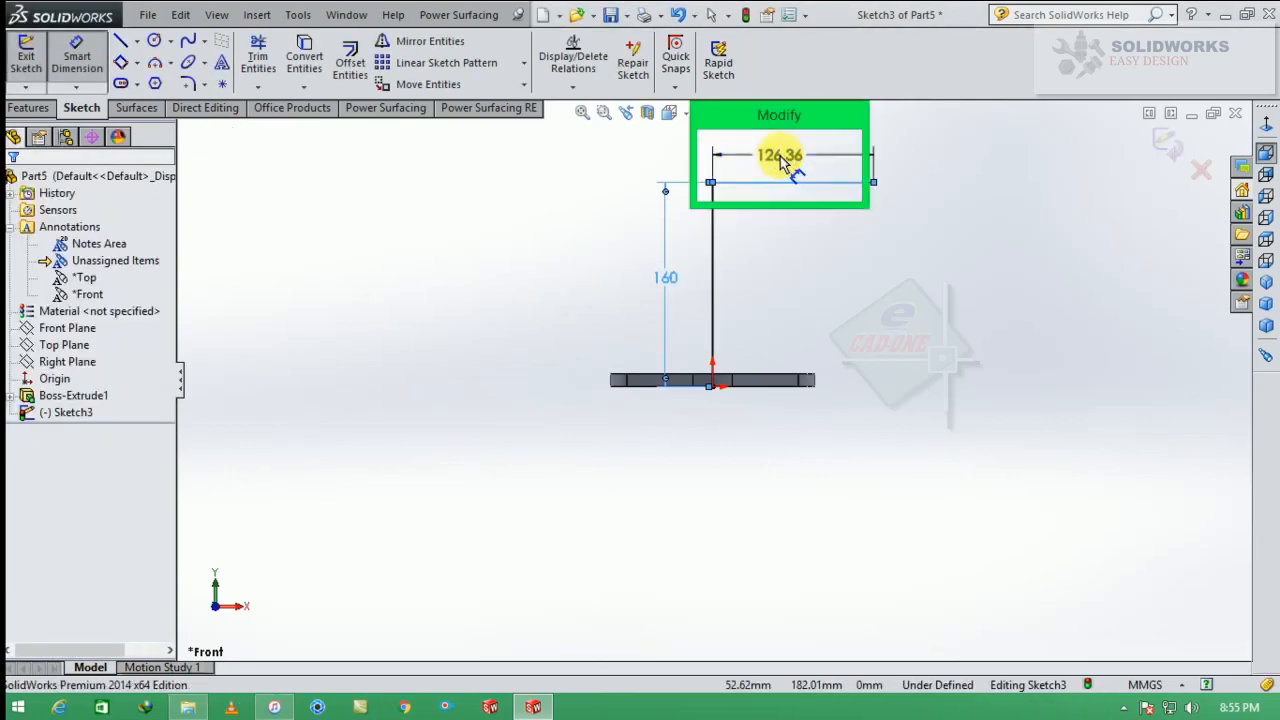
type("160")
key("Return")
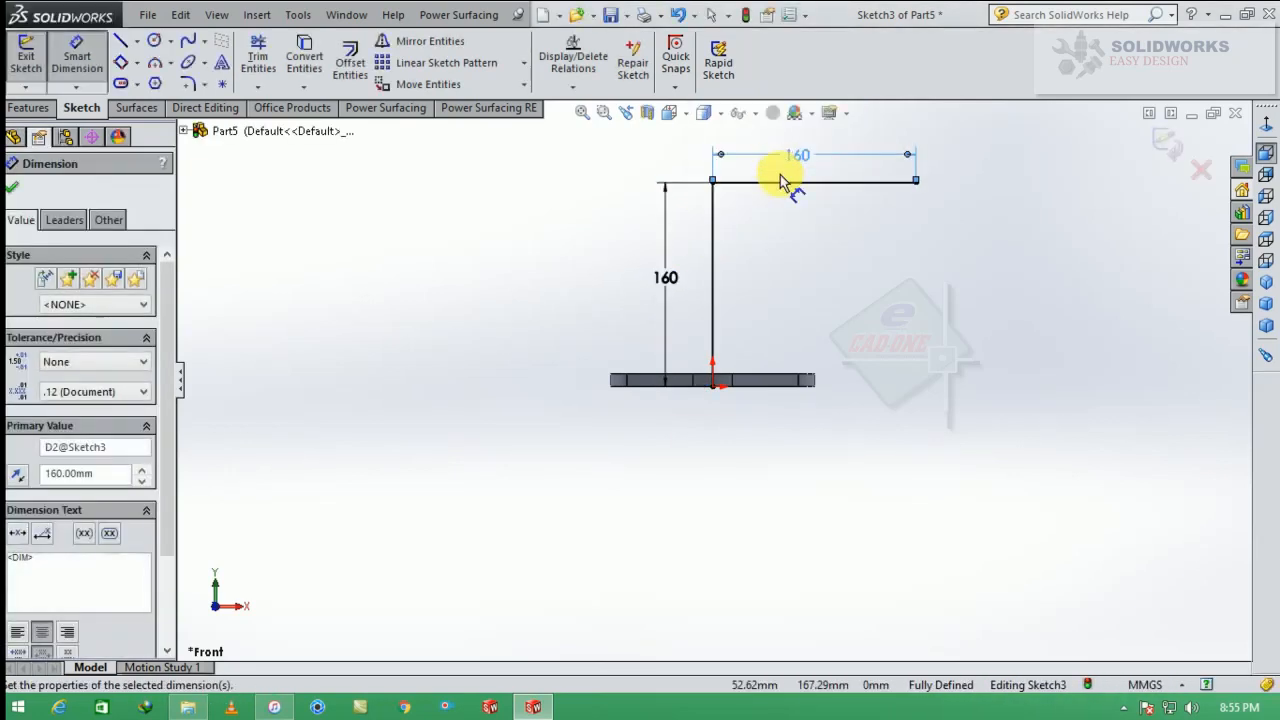
key("Escape")
Step: Round the corner between the two path lines with a 60 mm sketch fillet and exit the sketch
left_click(190, 84)
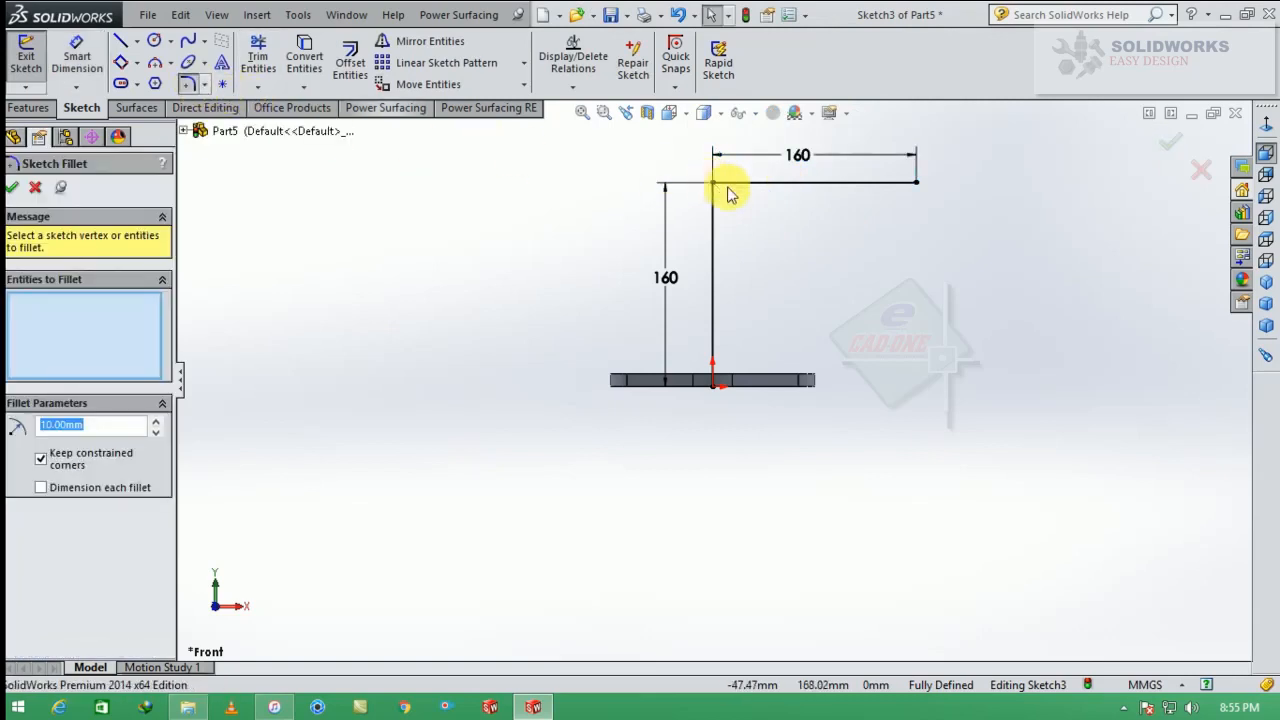
left_click(766, 180)
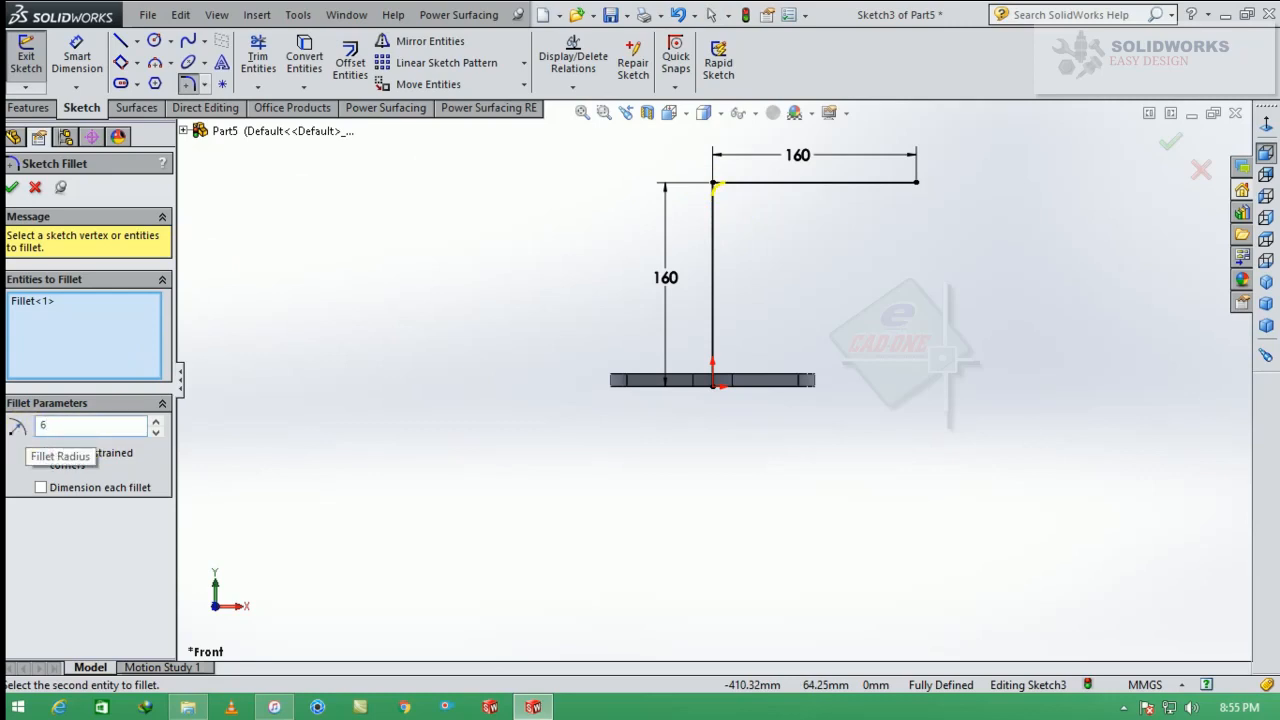
left_click(12, 187)
key("Escape")
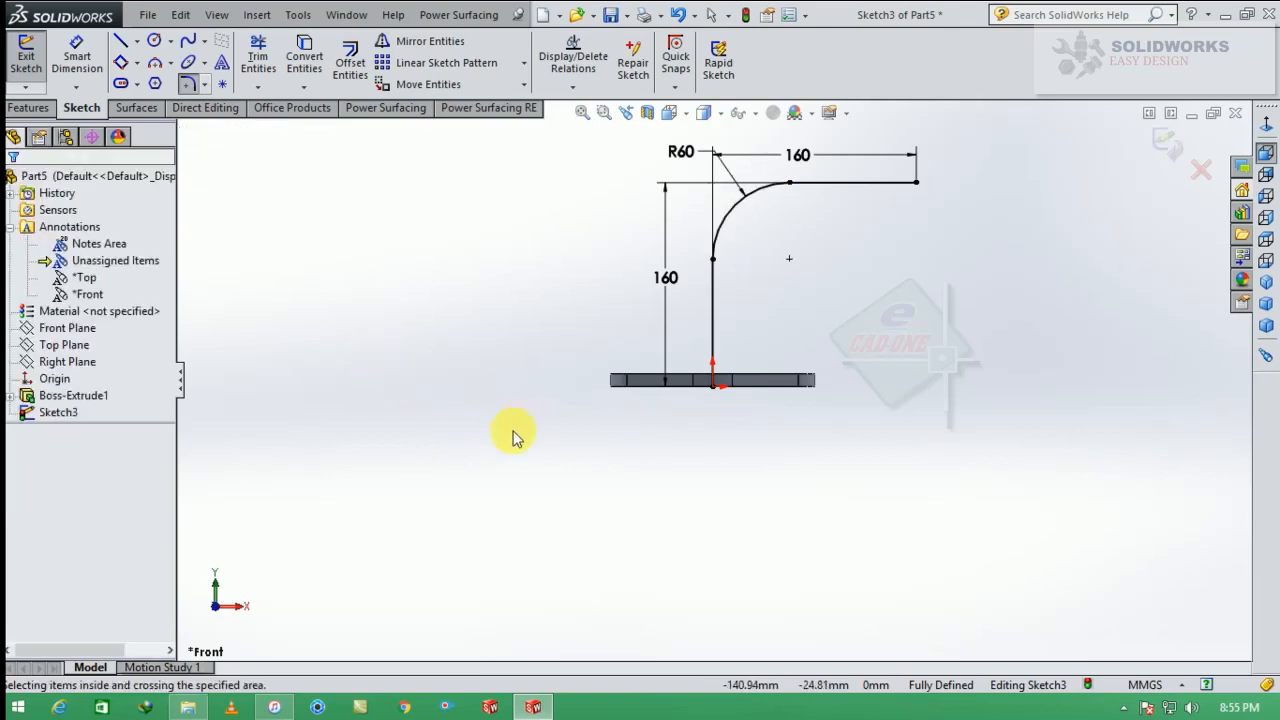
mouse_move(514, 434)
middle_mouse_down()
mouse_move(500, 480)
mouse_move(651, 449)
mouse_move(662, 497)
middle_mouse_up()
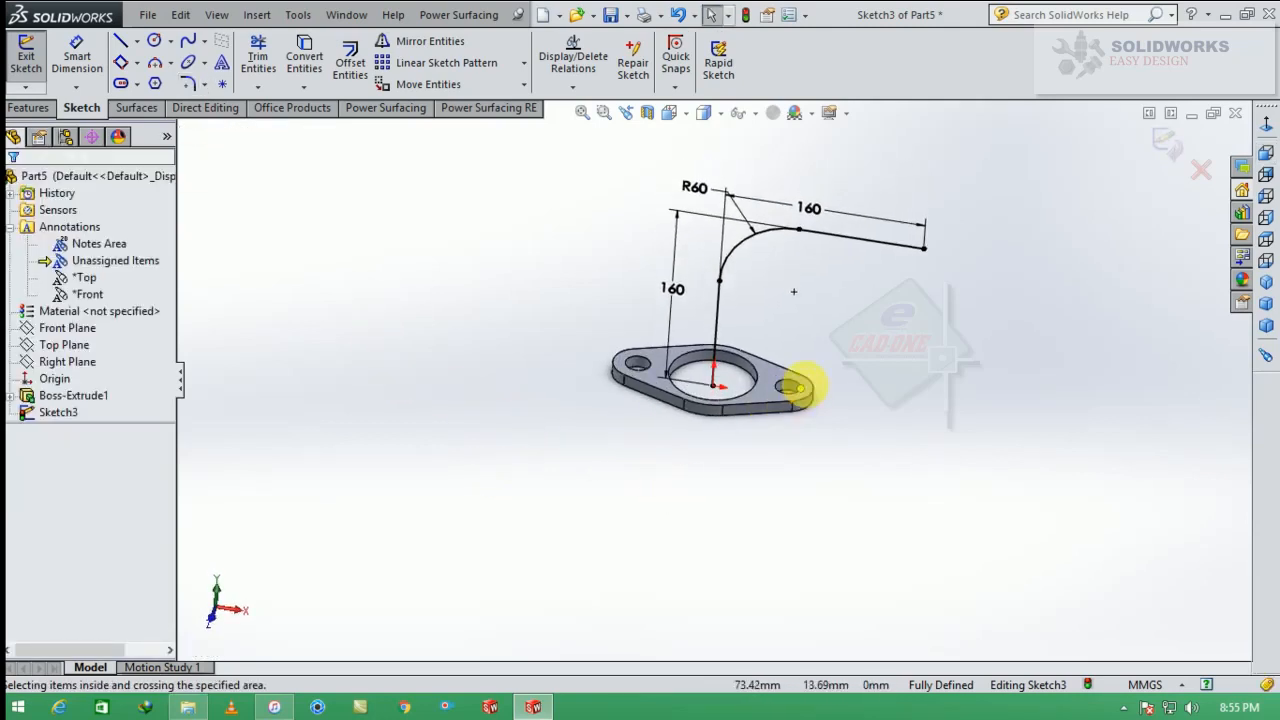
scroll(790, 380, "down", 3)
left_click(1173, 147)
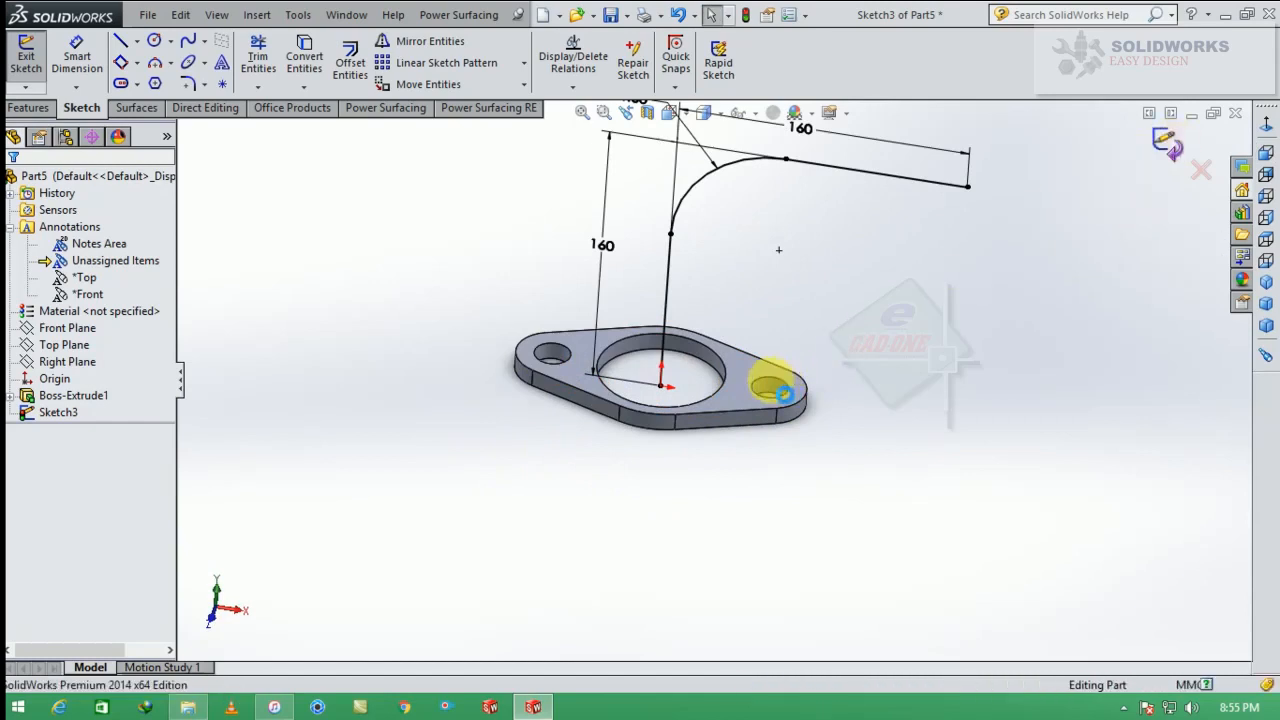
Step: Start a new sketch on the upper face of the flange
left_click(768, 368)
left_click(813, 304)
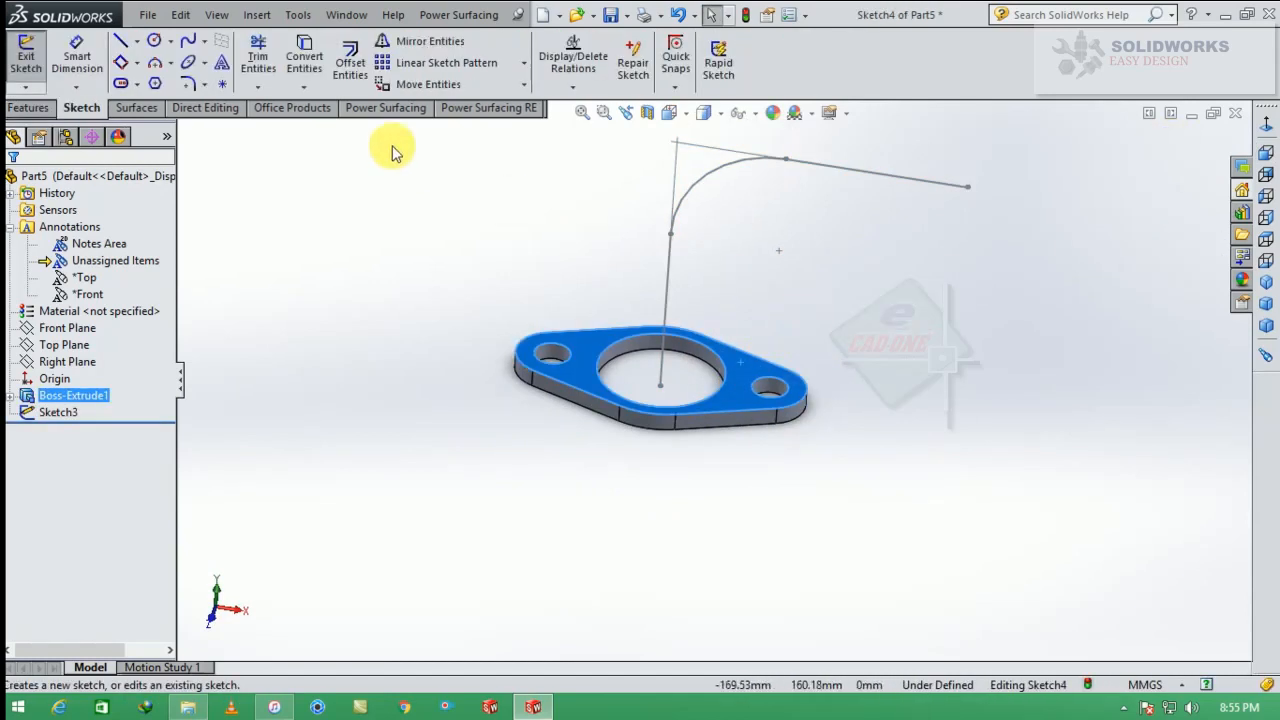
left_click(305, 57)
left_click(607, 360)
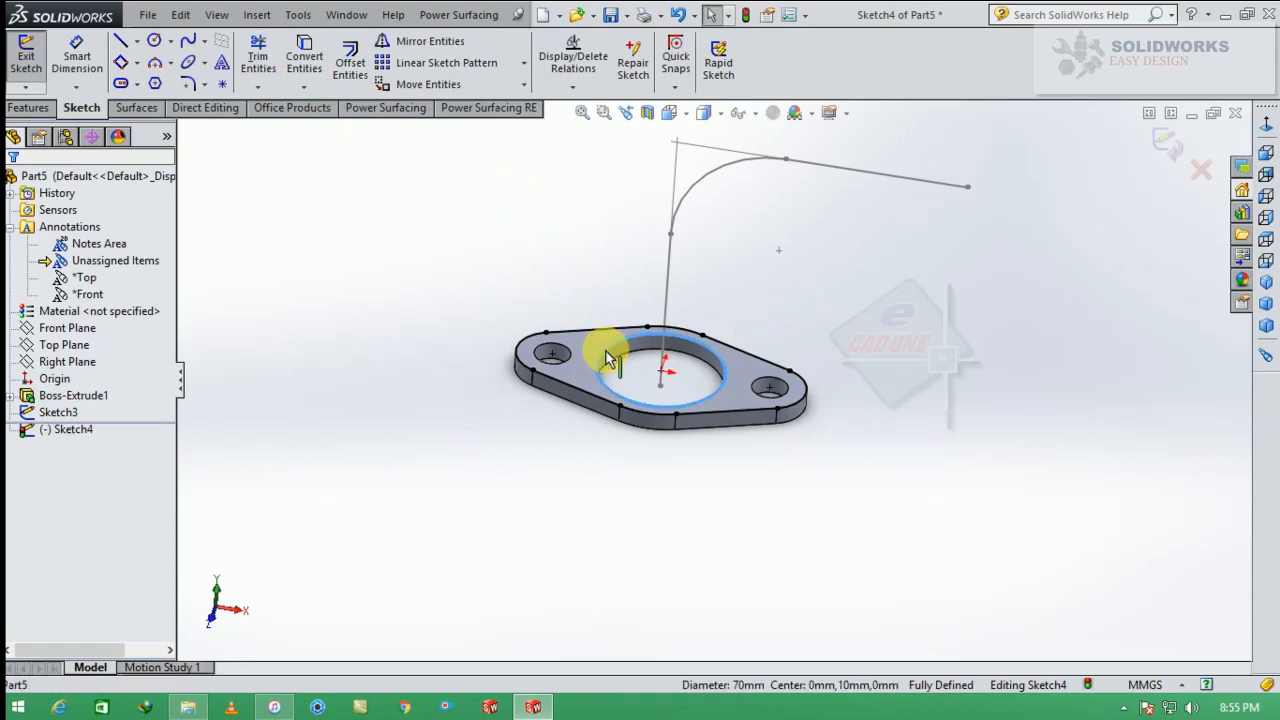
left_click(306, 57)
scroll(725, 392, "down", 2)
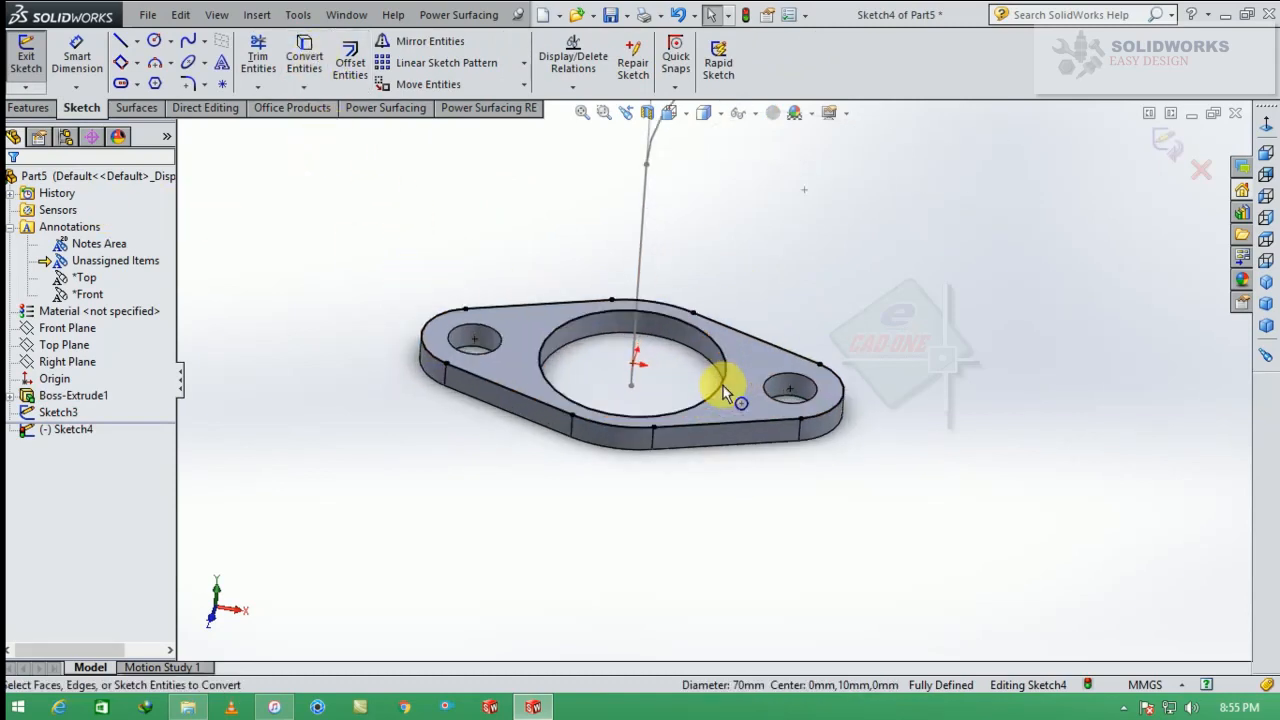
middle_click_drag(705, 368, 700, 400)
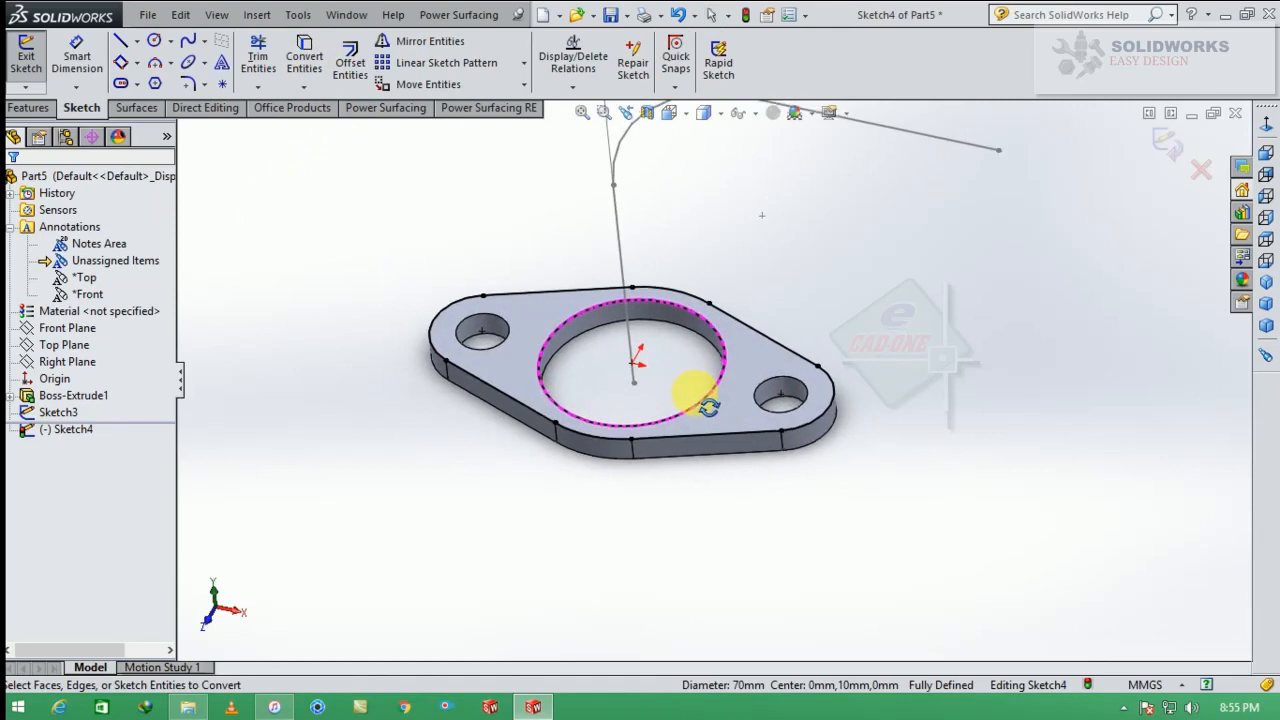
left_click(692, 323)
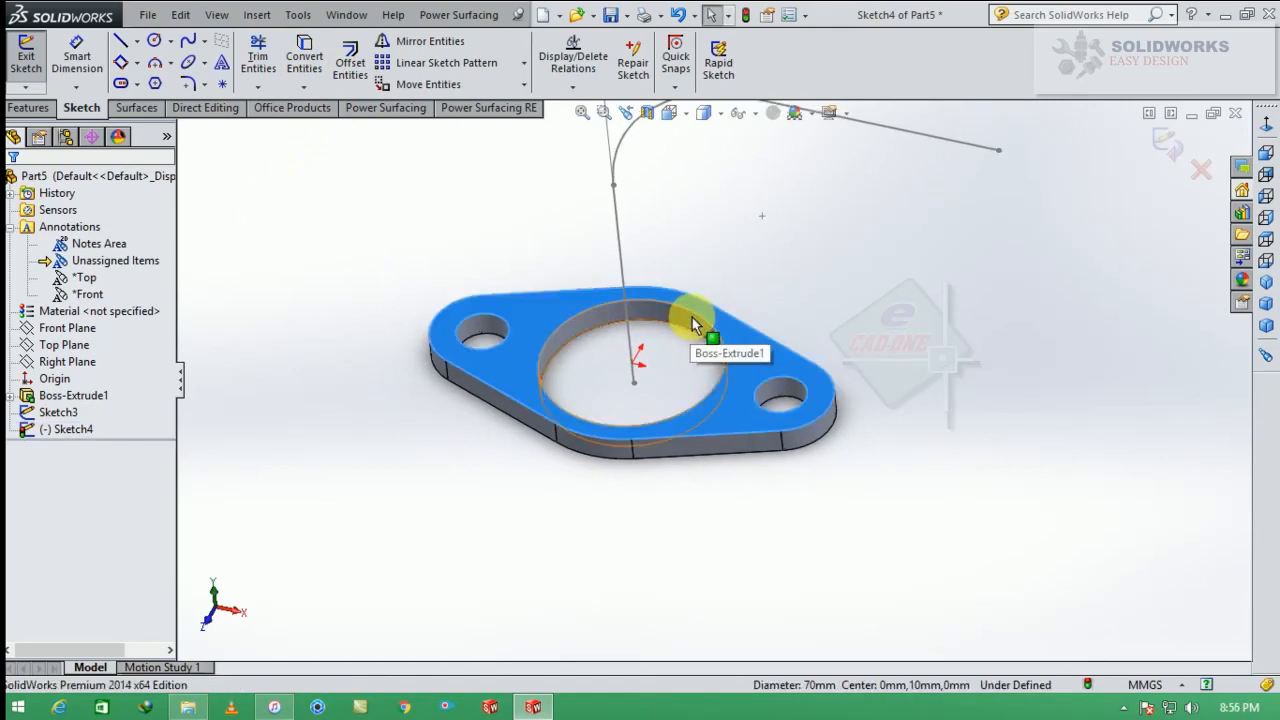
left_click(779, 304)
Step: Convert only the upper edge of the flange's large central hole into a sketch circle and exit the sketch
left_click(572, 319)
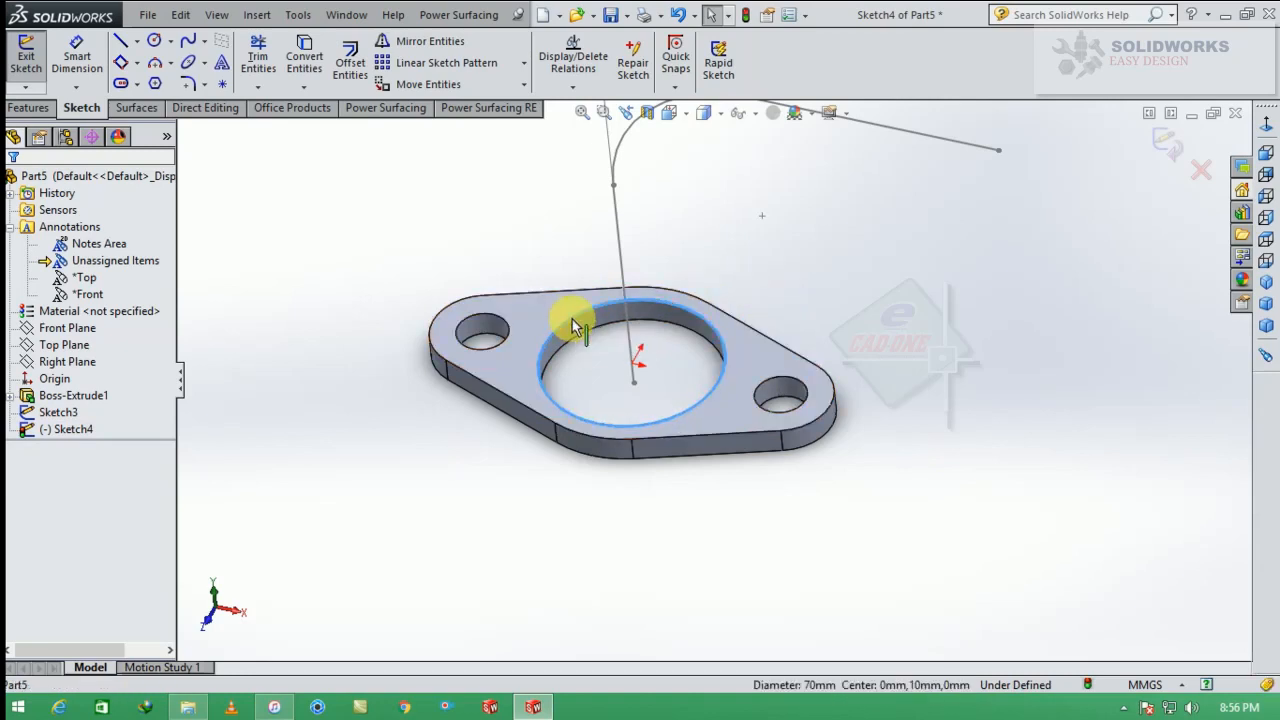
left_click(304, 55)
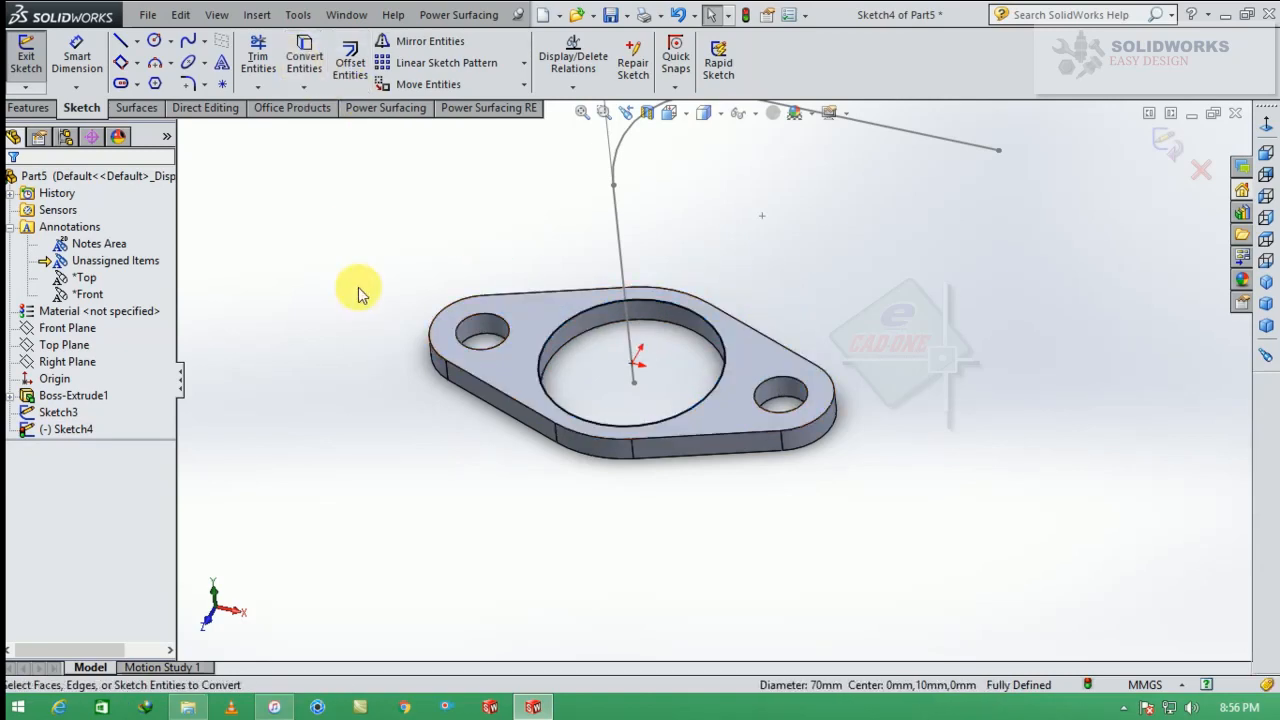
mouse_move(464, 326)
middle_mouse_down()
mouse_move(494, 294)
mouse_move(489, 256)
middle_mouse_up()
scroll(560, 290, "up", 3)
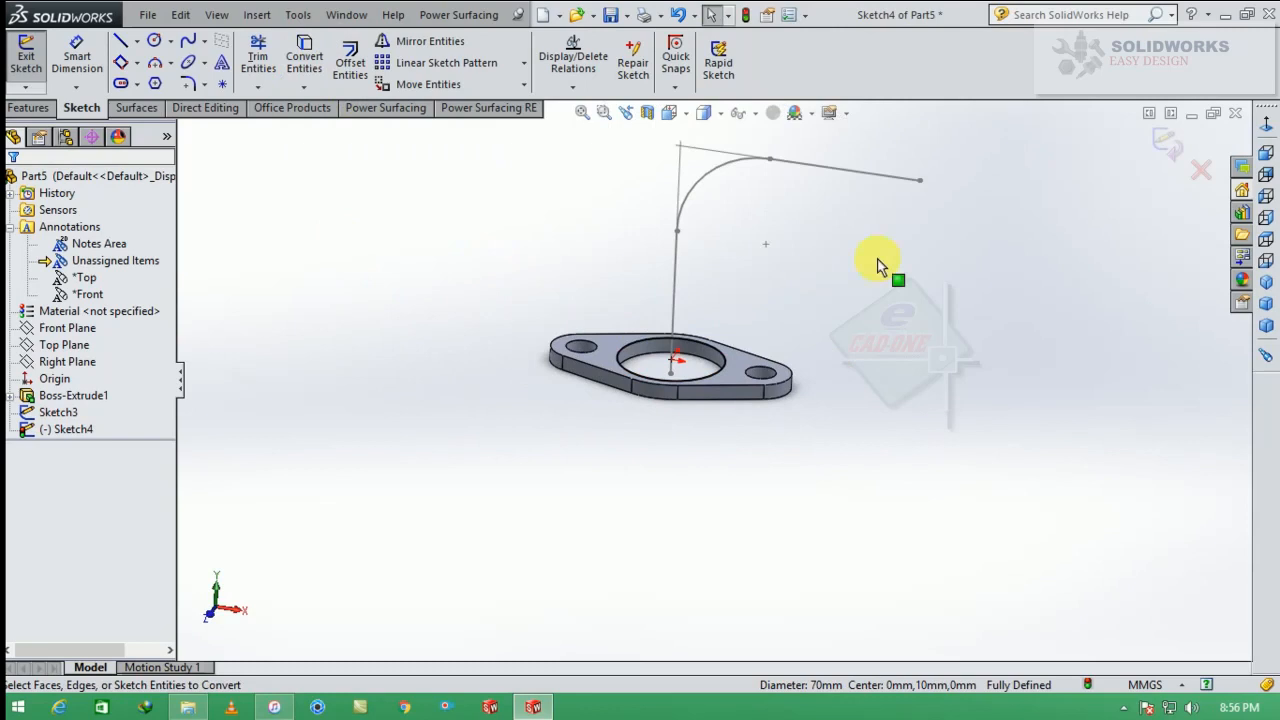
left_click(1163, 150)
Step: Sweep the converted circle along the filleted L-shaped path as a solid boss to form the pipe
scroll(977, 274, "up", 1)
middle_click_drag(977, 274, 950, 354)
left_click(243, 138)
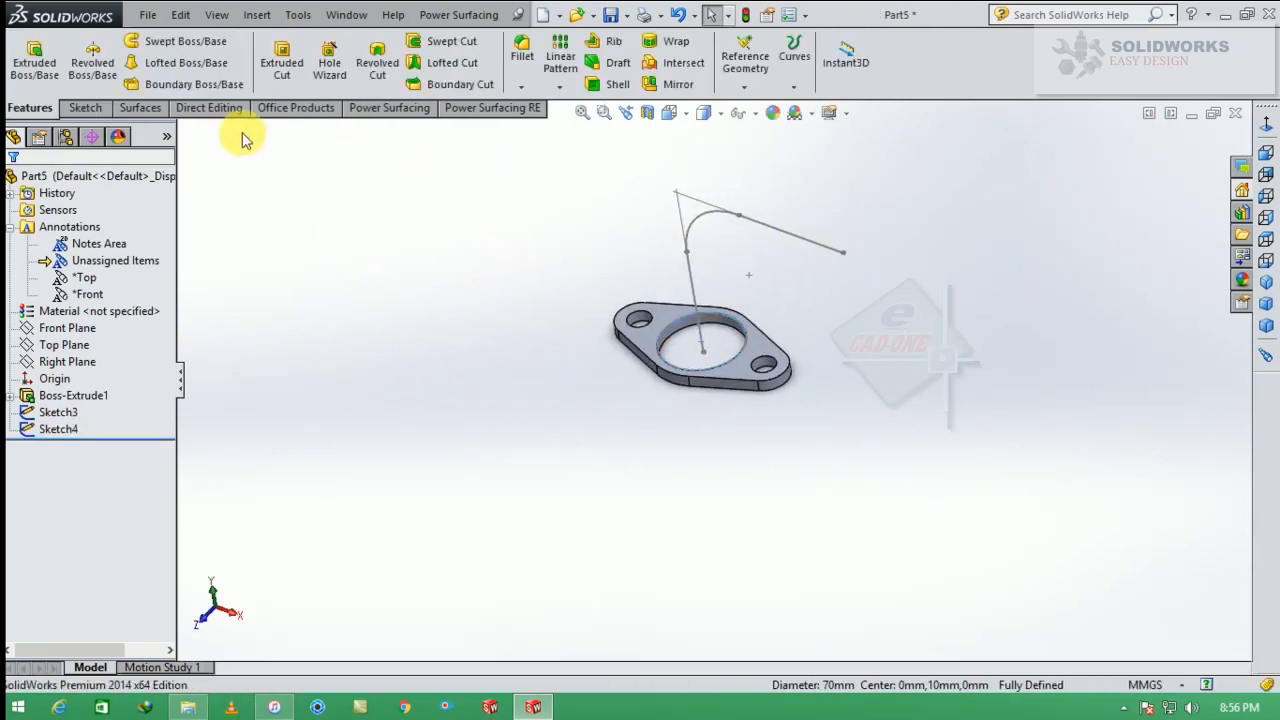
left_click(175, 62)
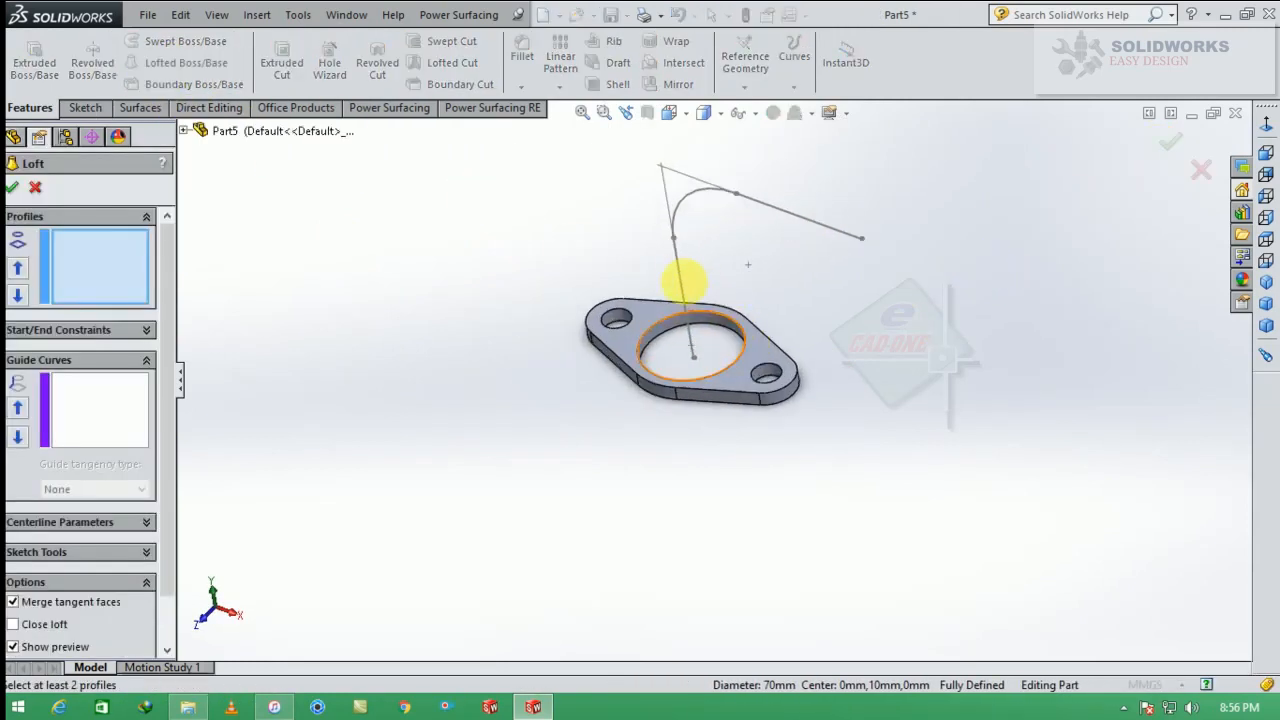
key("Escape")
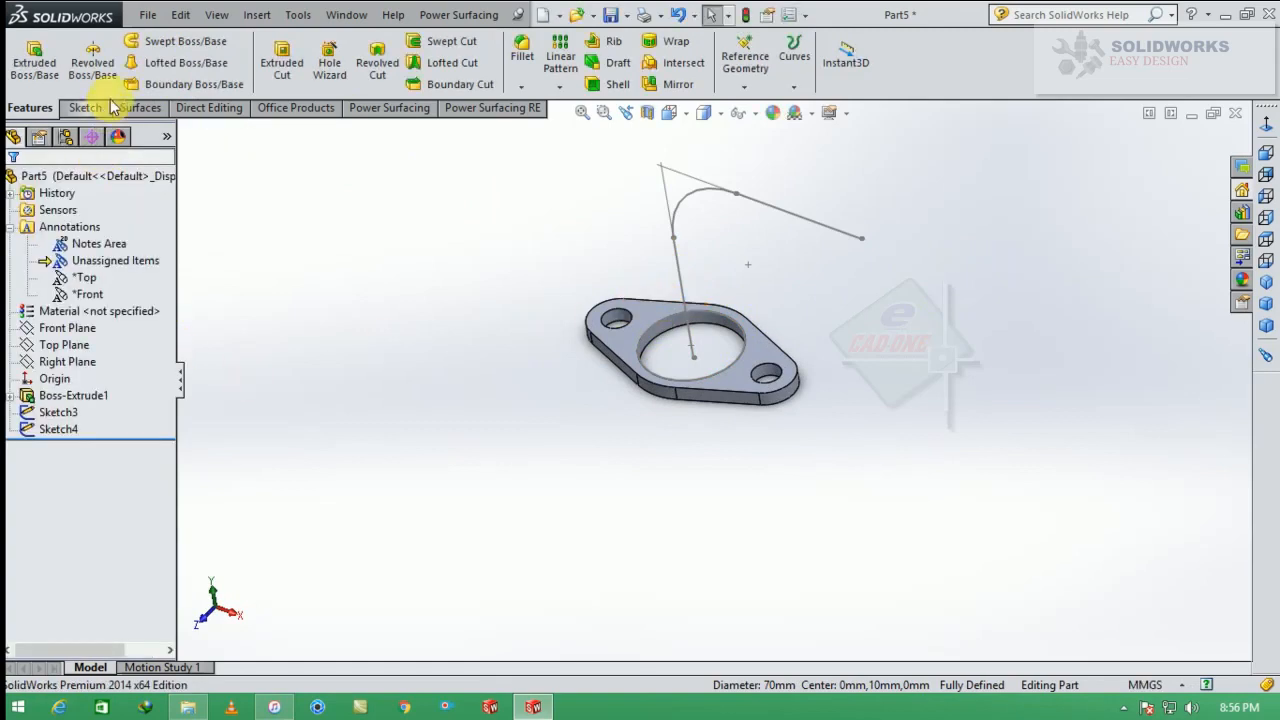
left_click(168, 50)
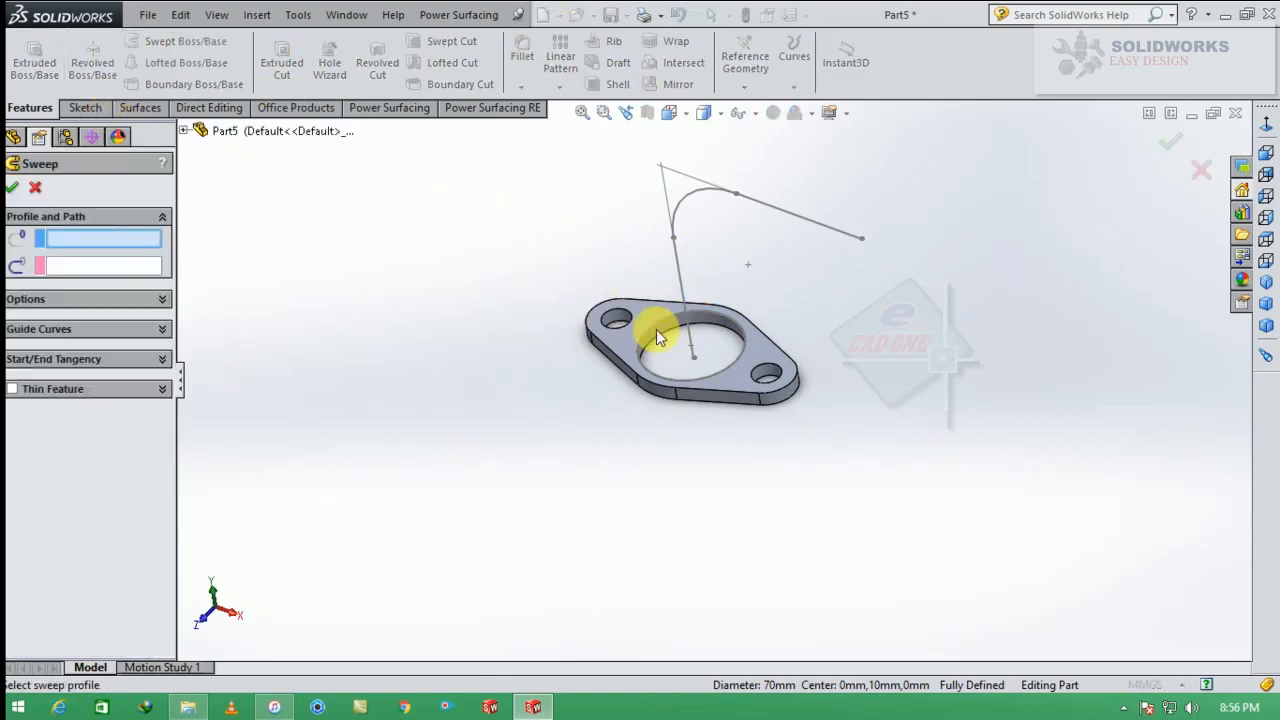
left_click(656, 329)
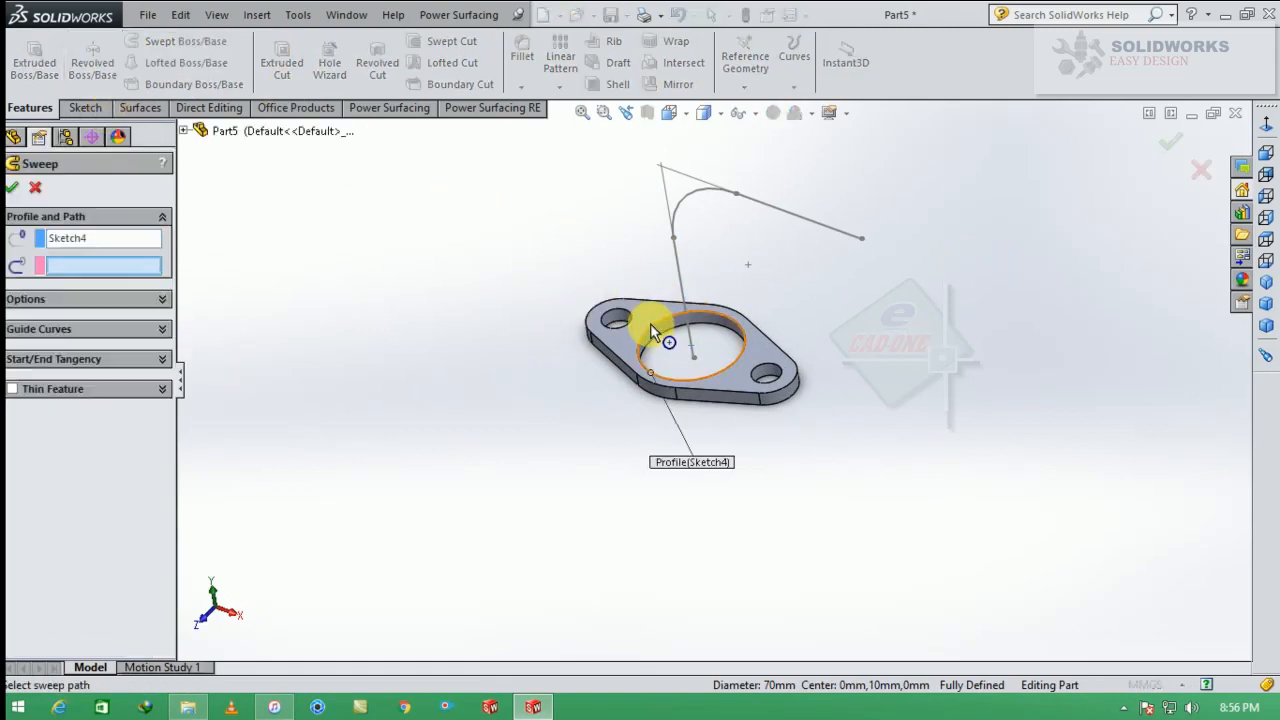
left_click(683, 275)
left_click(24, 195)
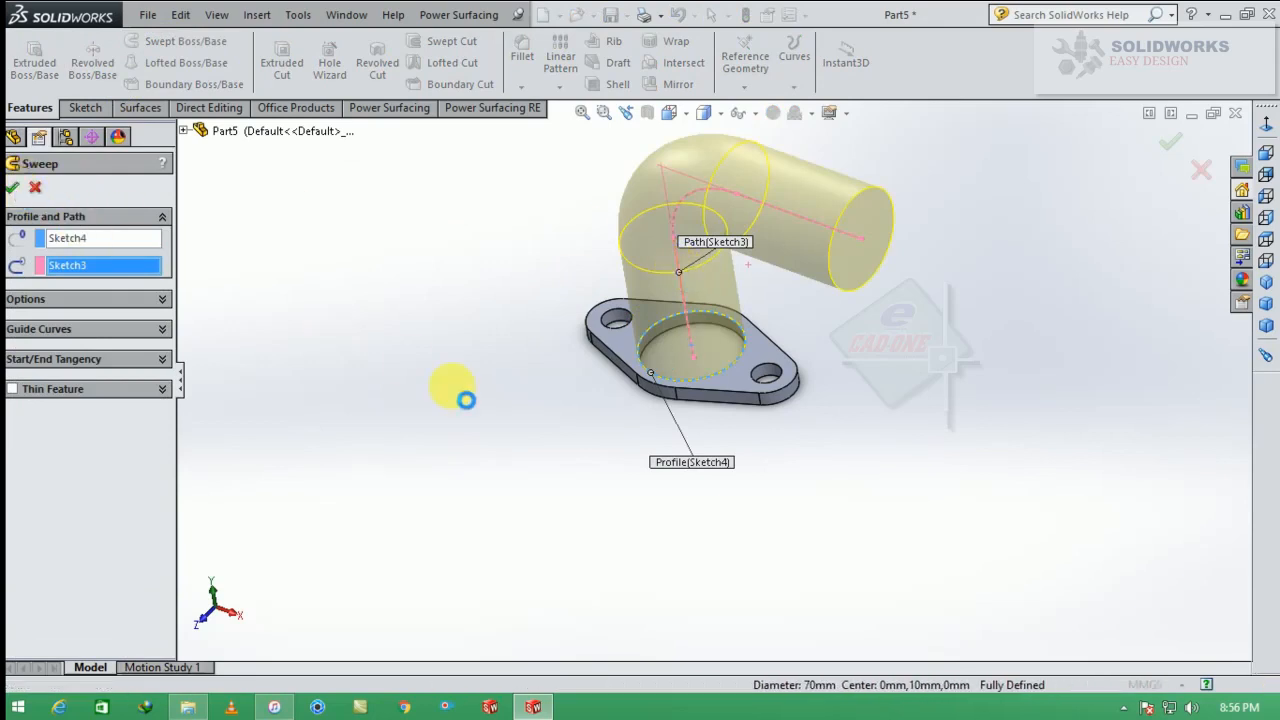
Step: Shell the pipe inward to a 6 mm wall, removing its free end face and the end face inside the flange
middle_click_drag(820, 417, 800, 300)
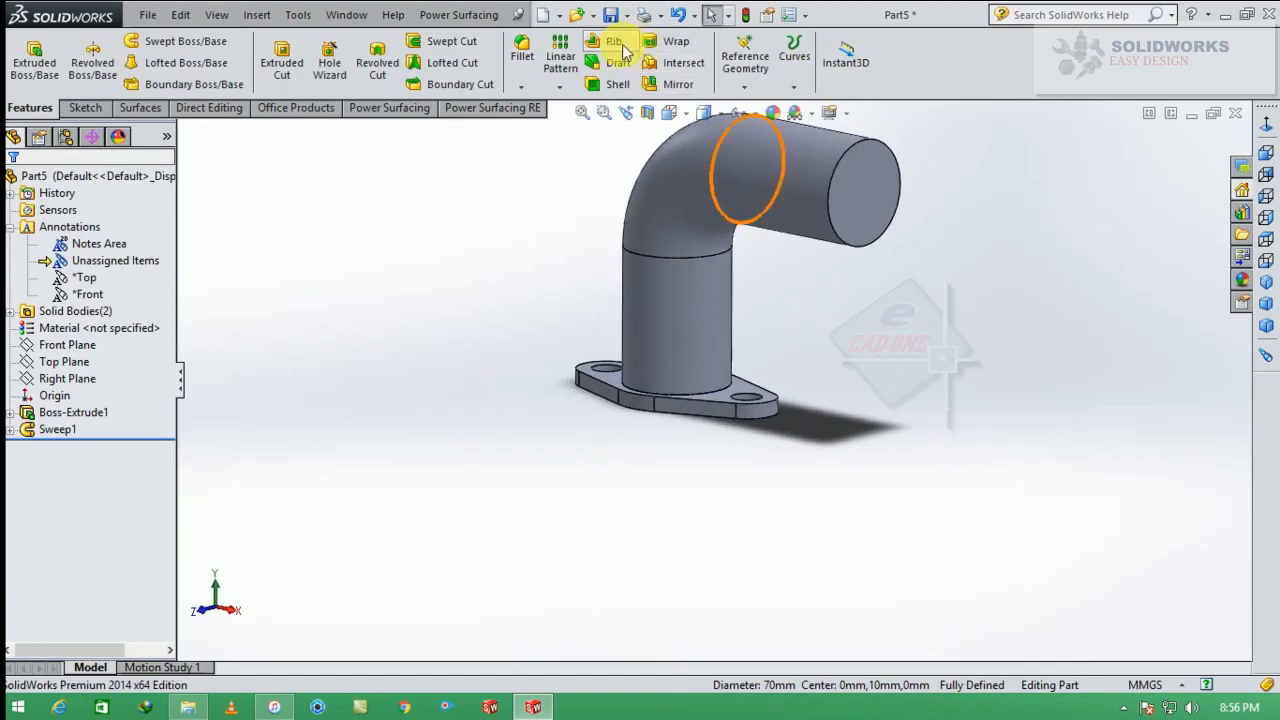
left_click(617, 88)
left_click(855, 180)
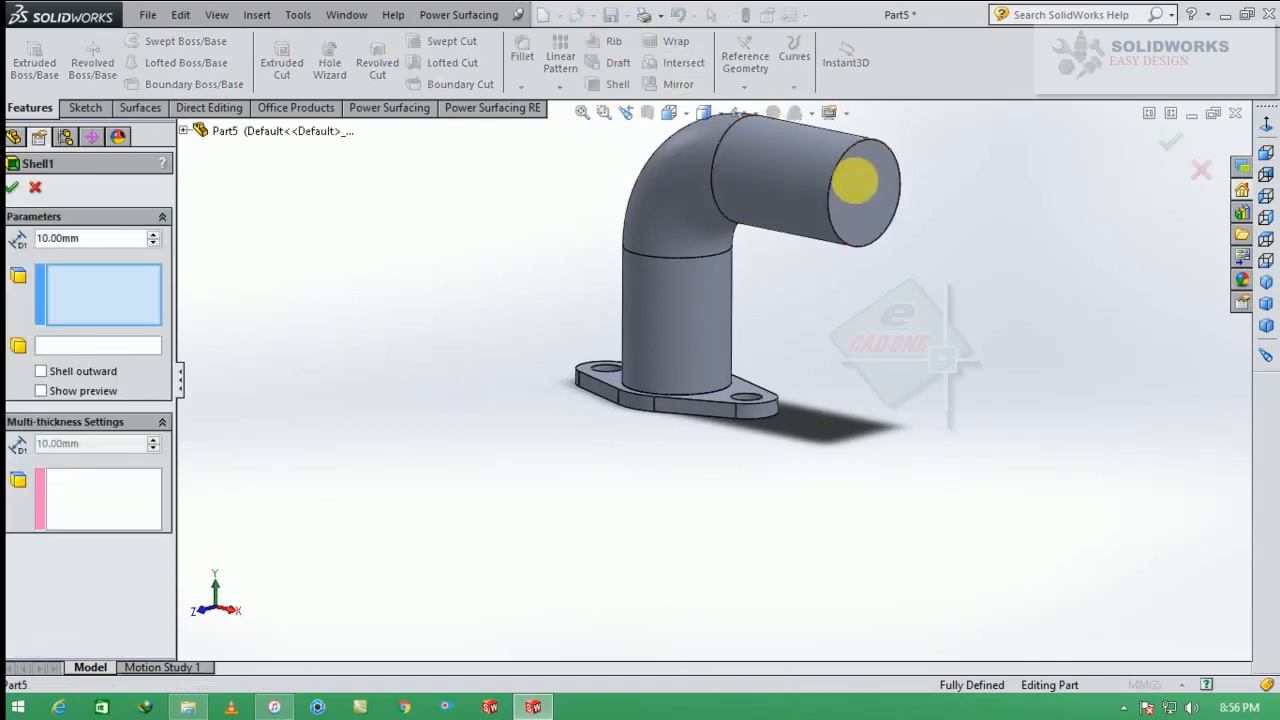
middle_click_drag(867, 236, 737, 376)
left_click(684, 369)
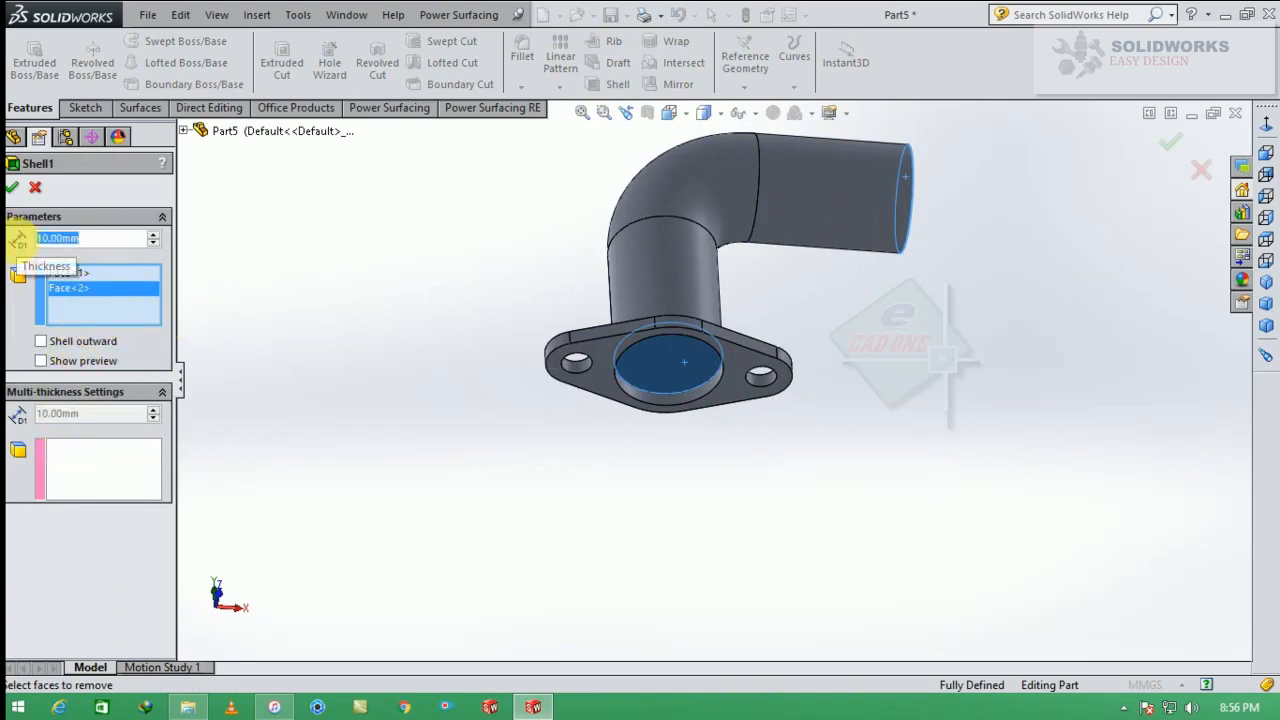
type("5")
key("Return")
middle_click_drag(505, 443, 400, 505)
left_click(40, 361)
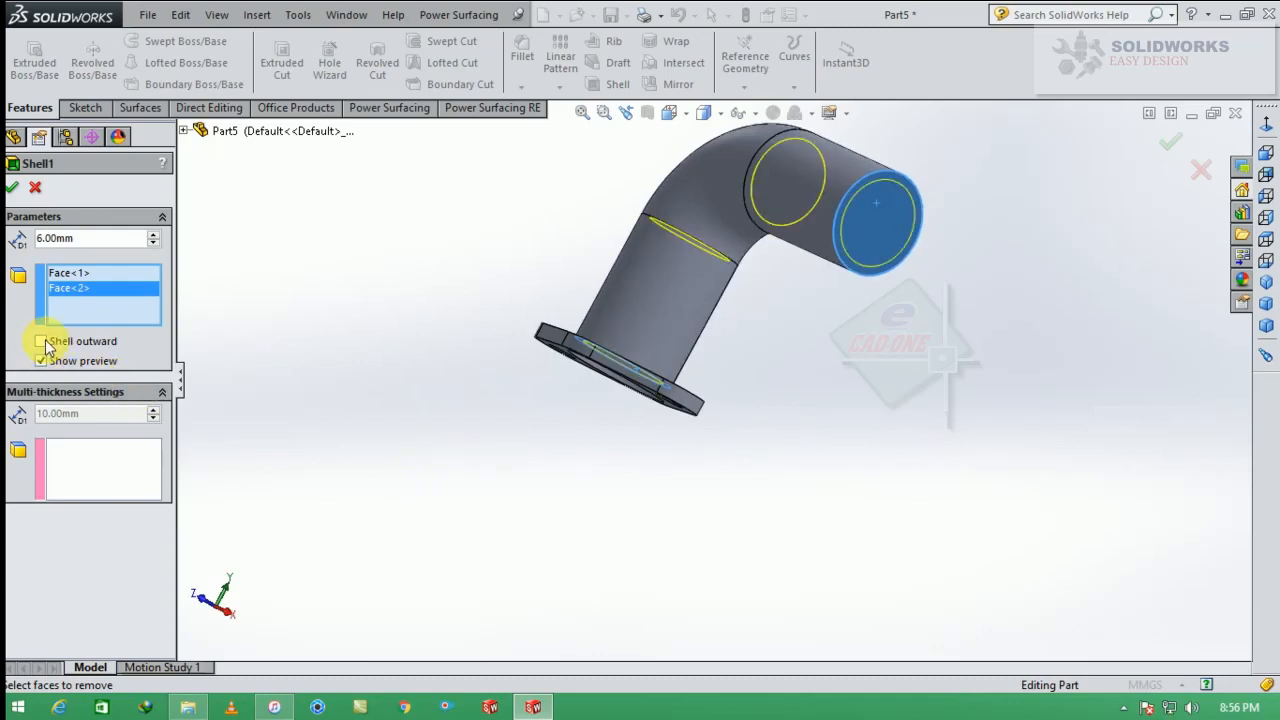
left_click(12, 188)
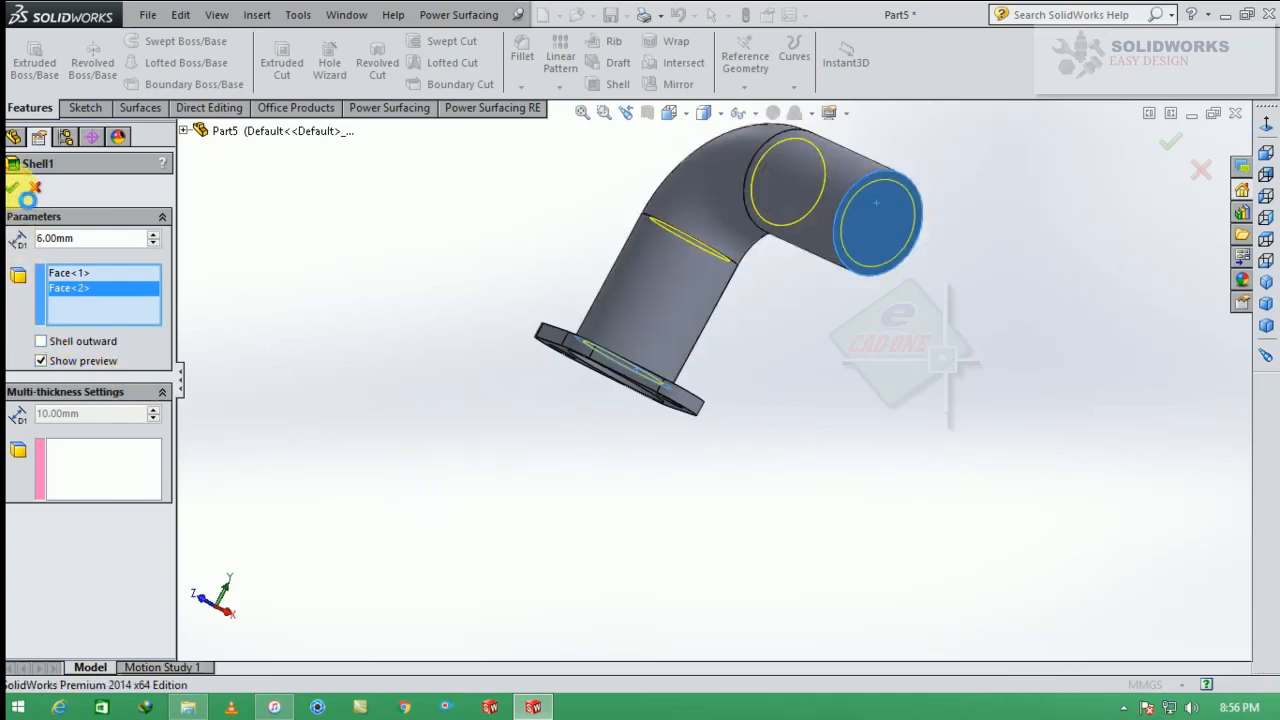
Step: Create one copy of the flange body translated 190 mm along X with Move/Copy Body
left_click(252, 15)
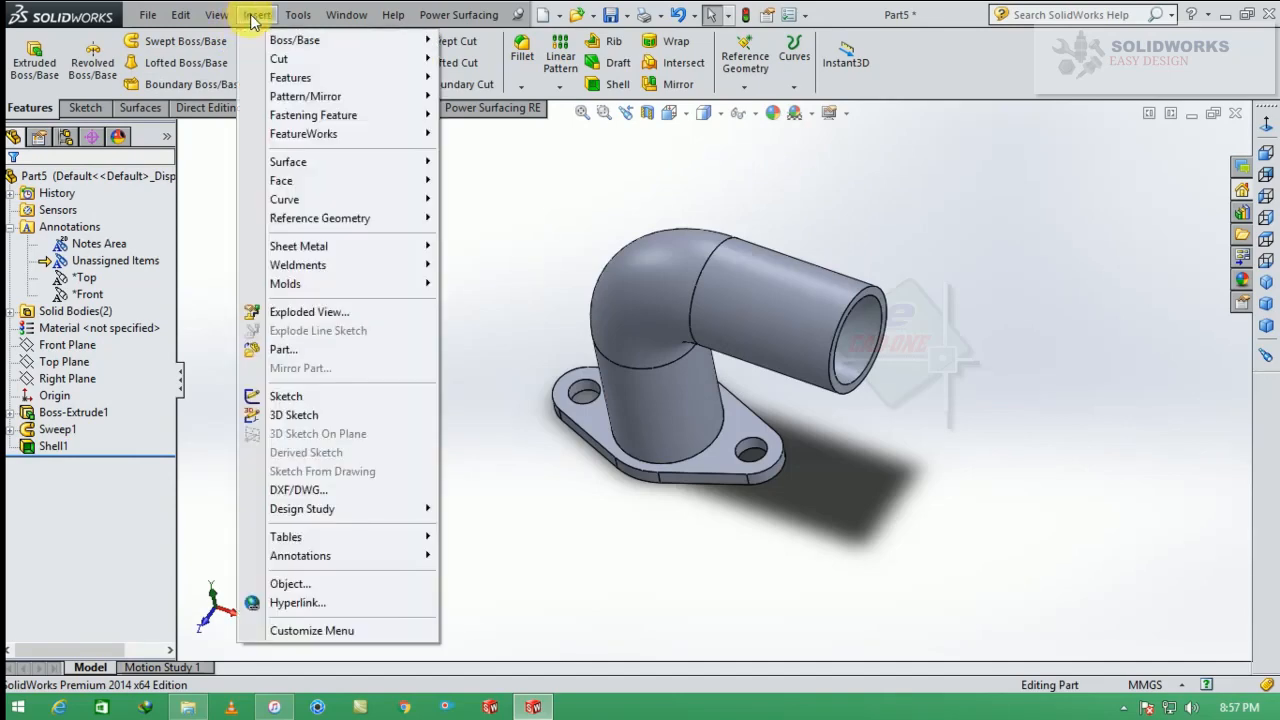
mouse_move(292, 77)
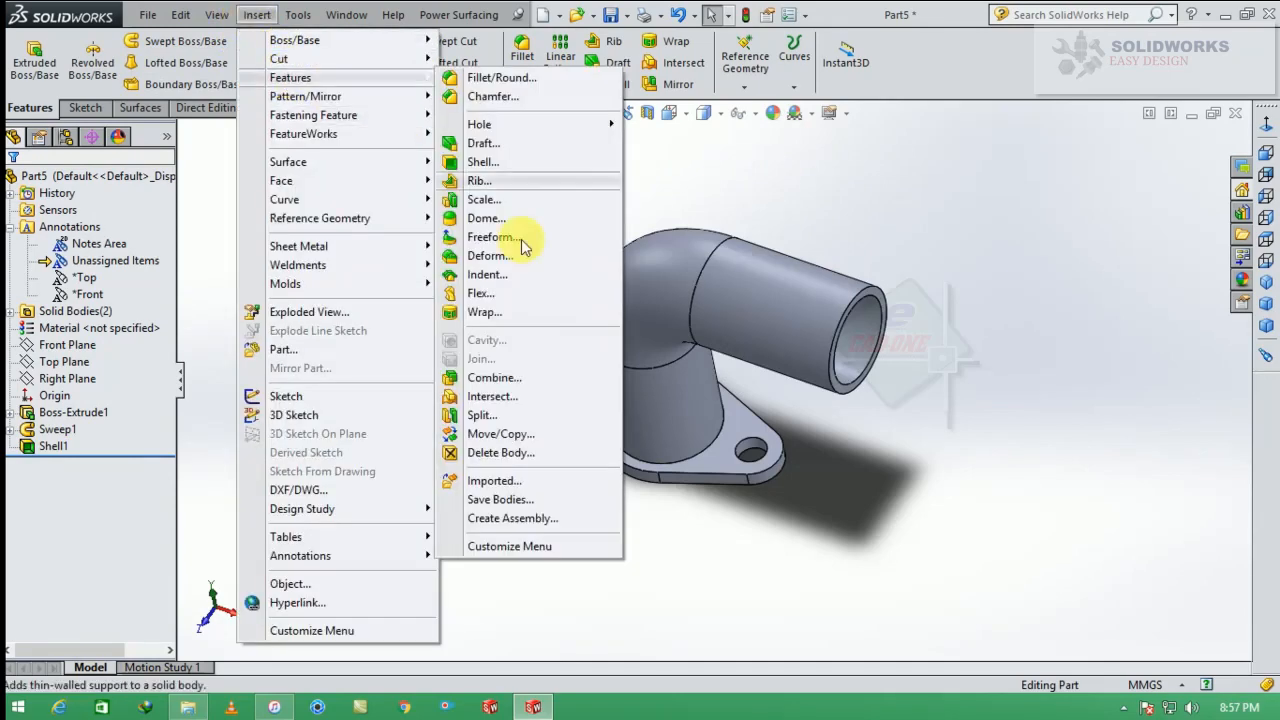
left_click(566, 434)
left_click(714, 450)
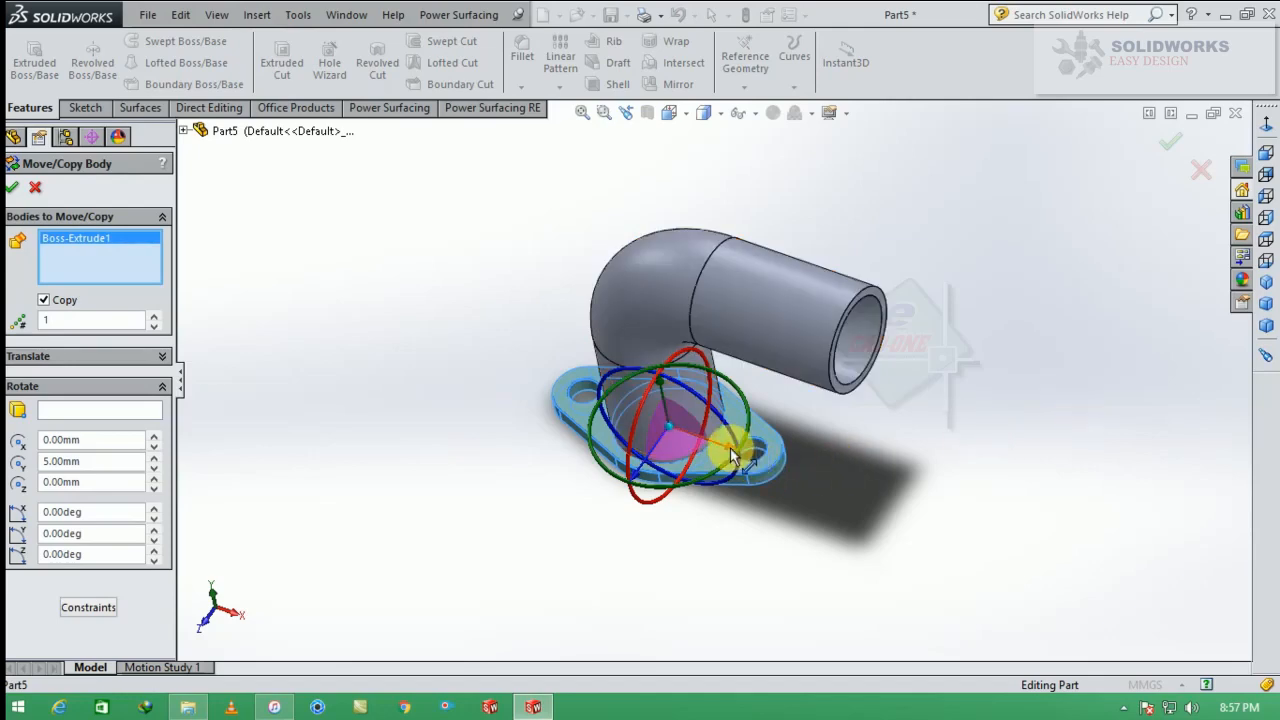
left_click_drag(728, 452, 962, 534)
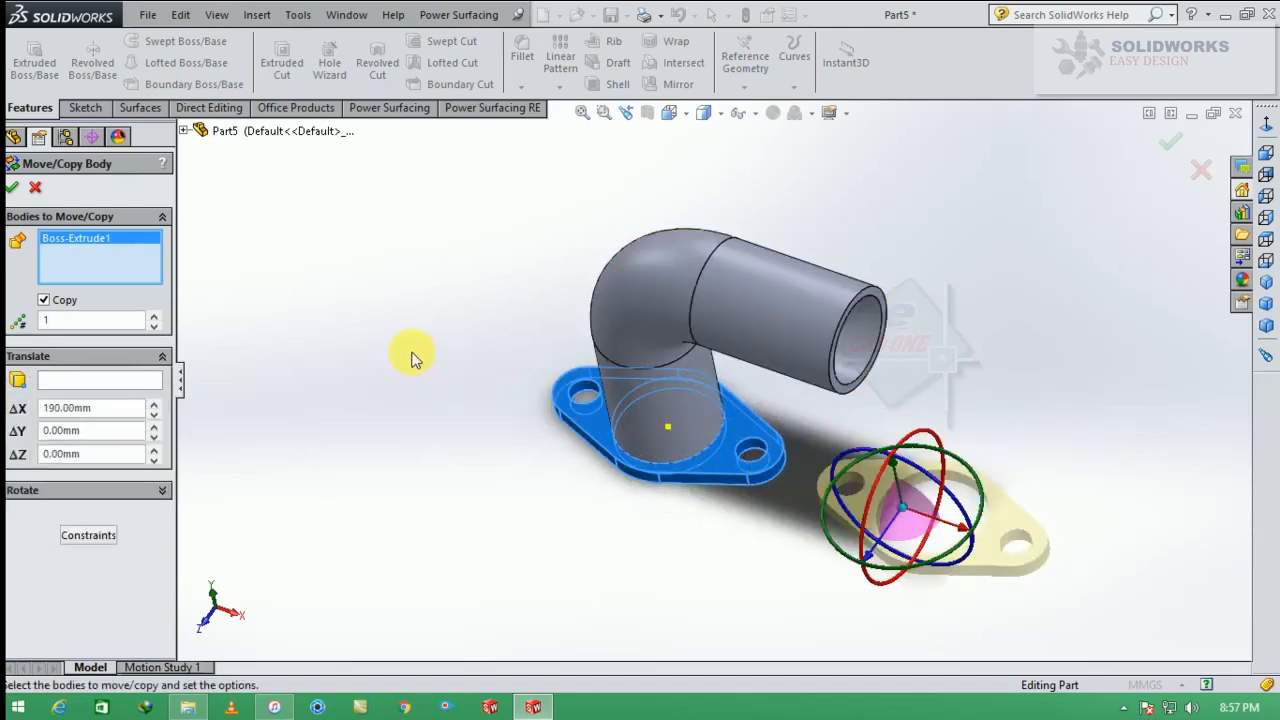
left_click(16, 189)
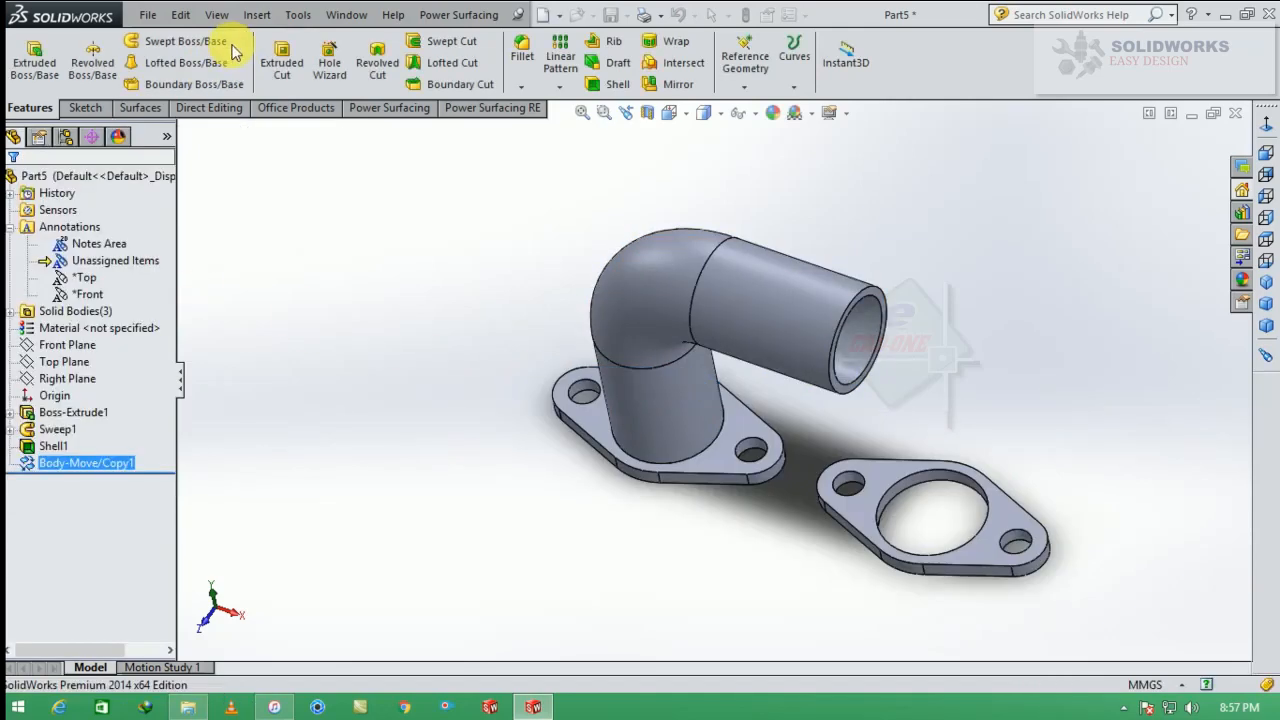
Step: Rotate the detached flange body 90 degrees about the Z axis with Move/Copy Body, leaving the Copy option on
left_click(207, 107)
left_click(84, 80)
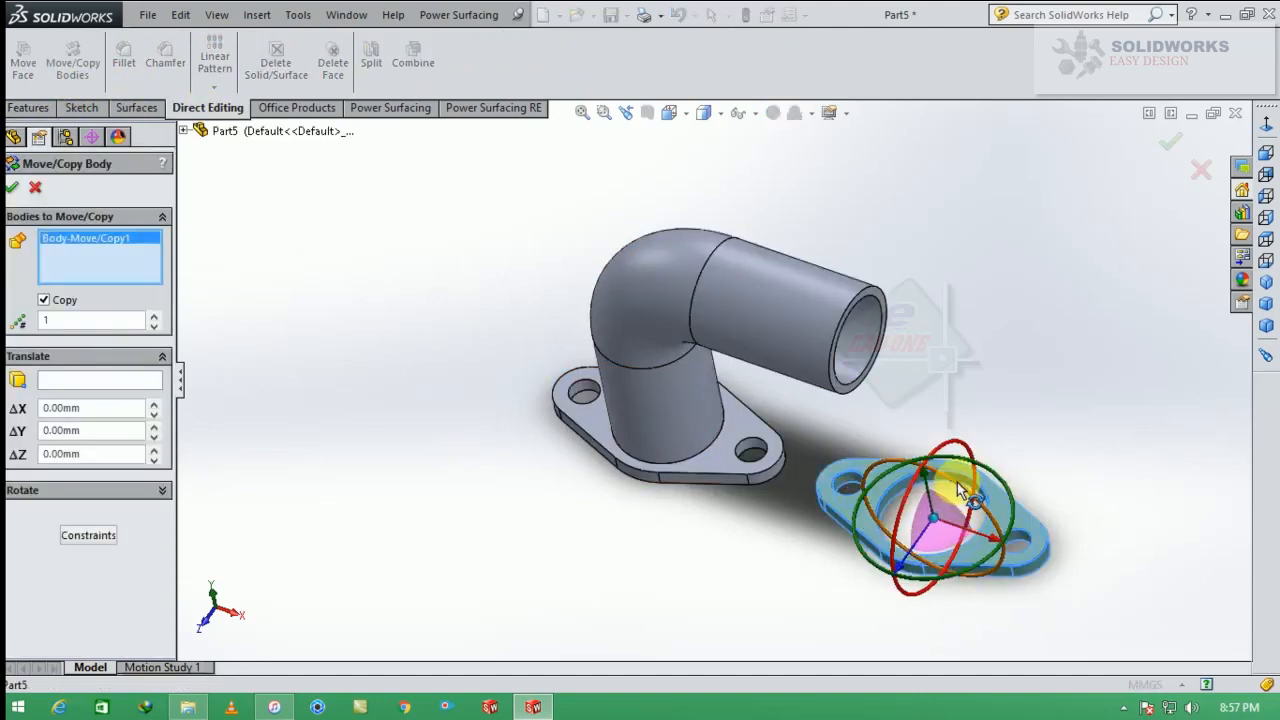
left_click_drag(957, 482, 852, 428)
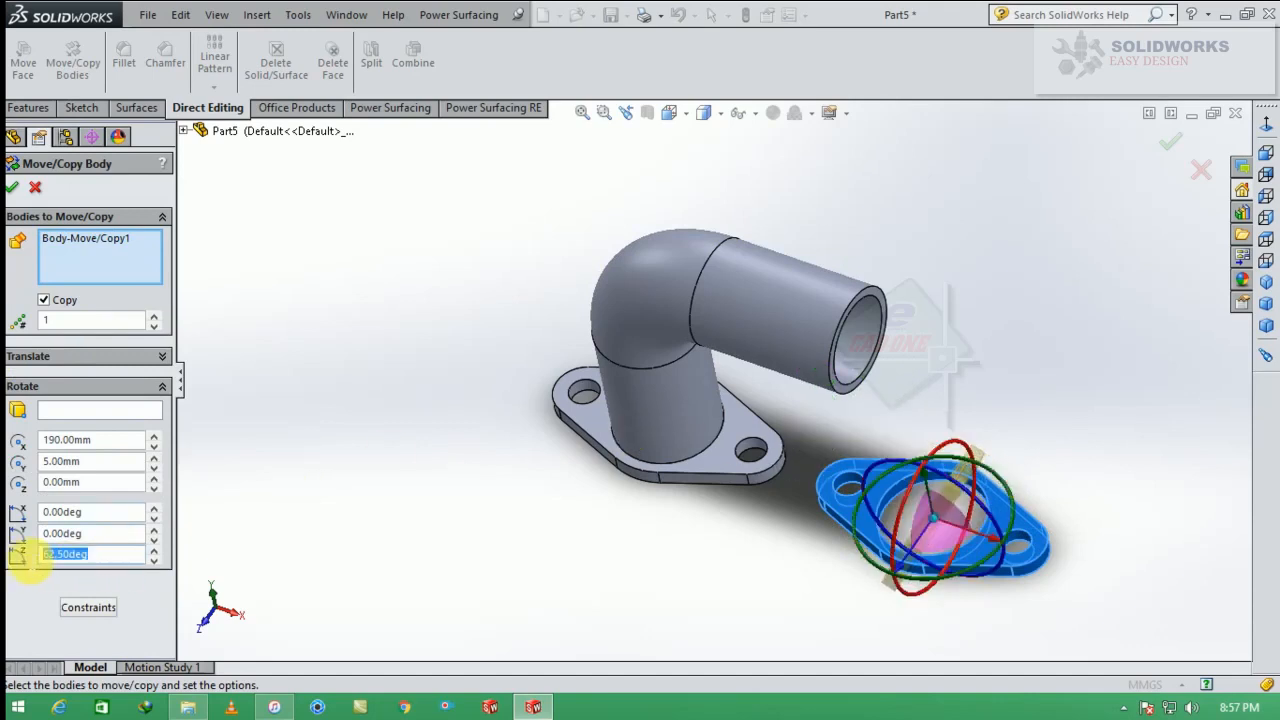
key("Return")
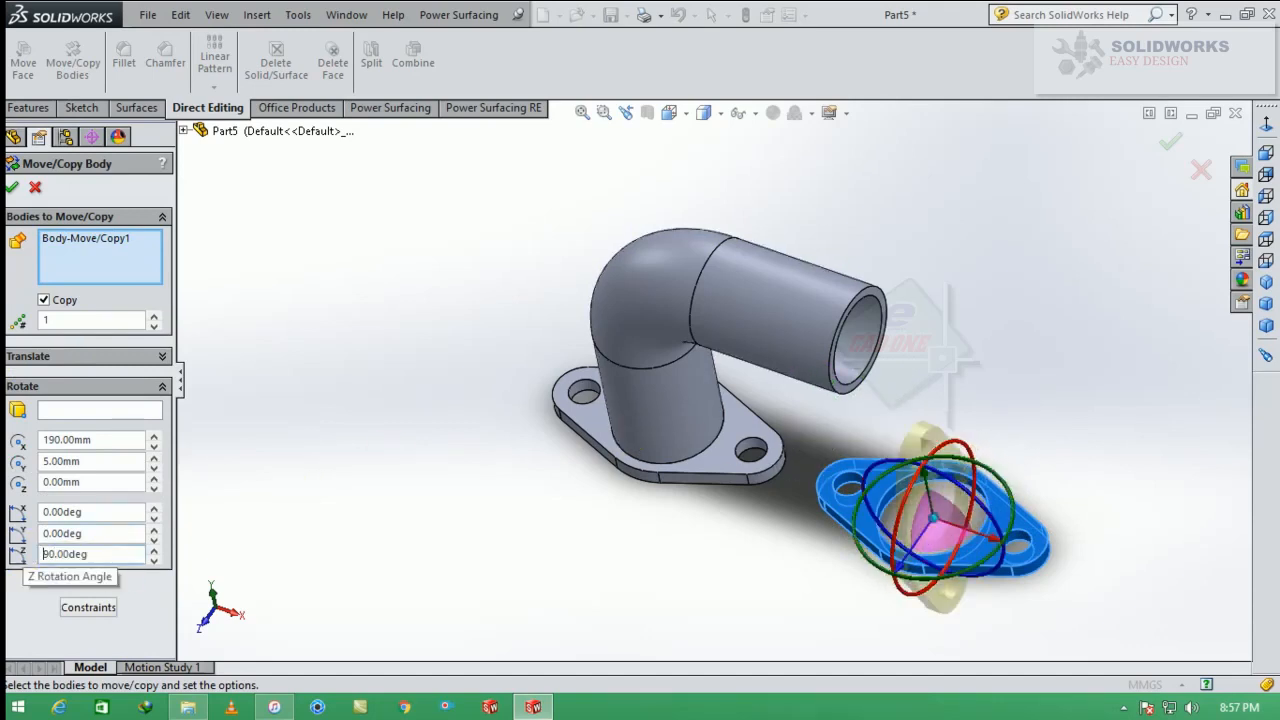
left_click(12, 188)
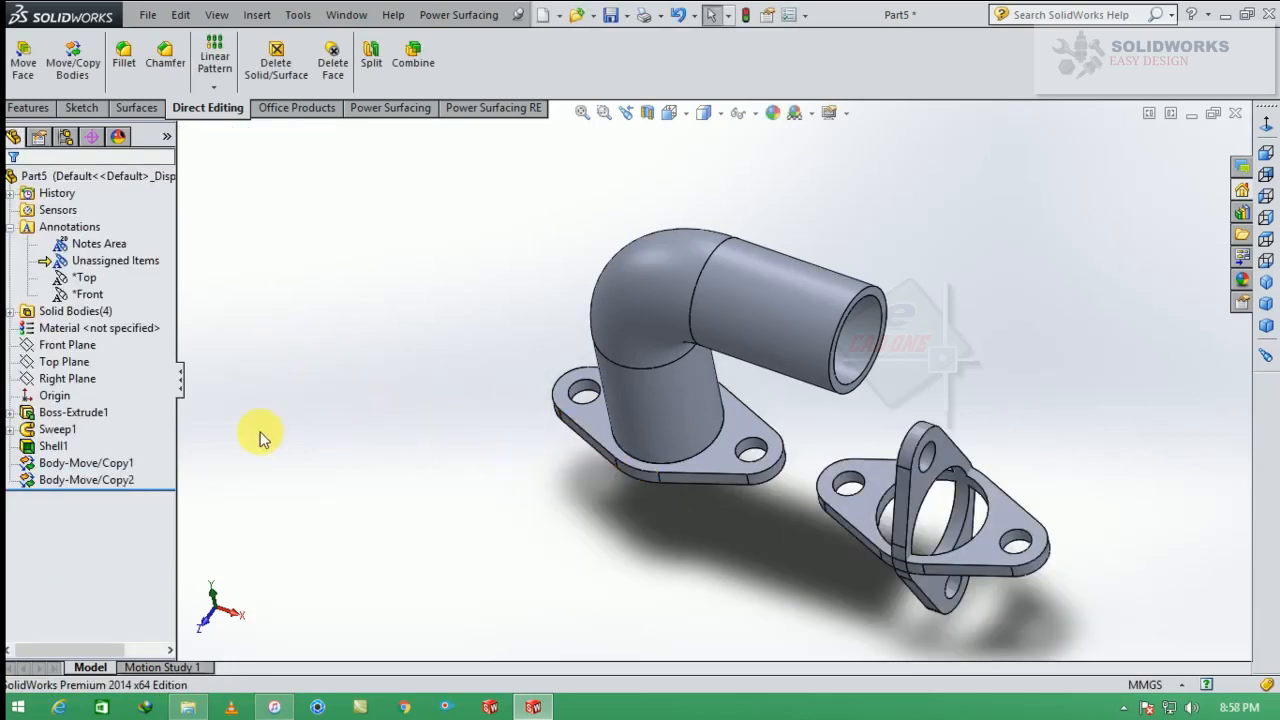
Step: Edit the flange rotation feature to turn off its Copy option so only the rotated body is kept
left_click(123, 480)
left_click(138, 432)
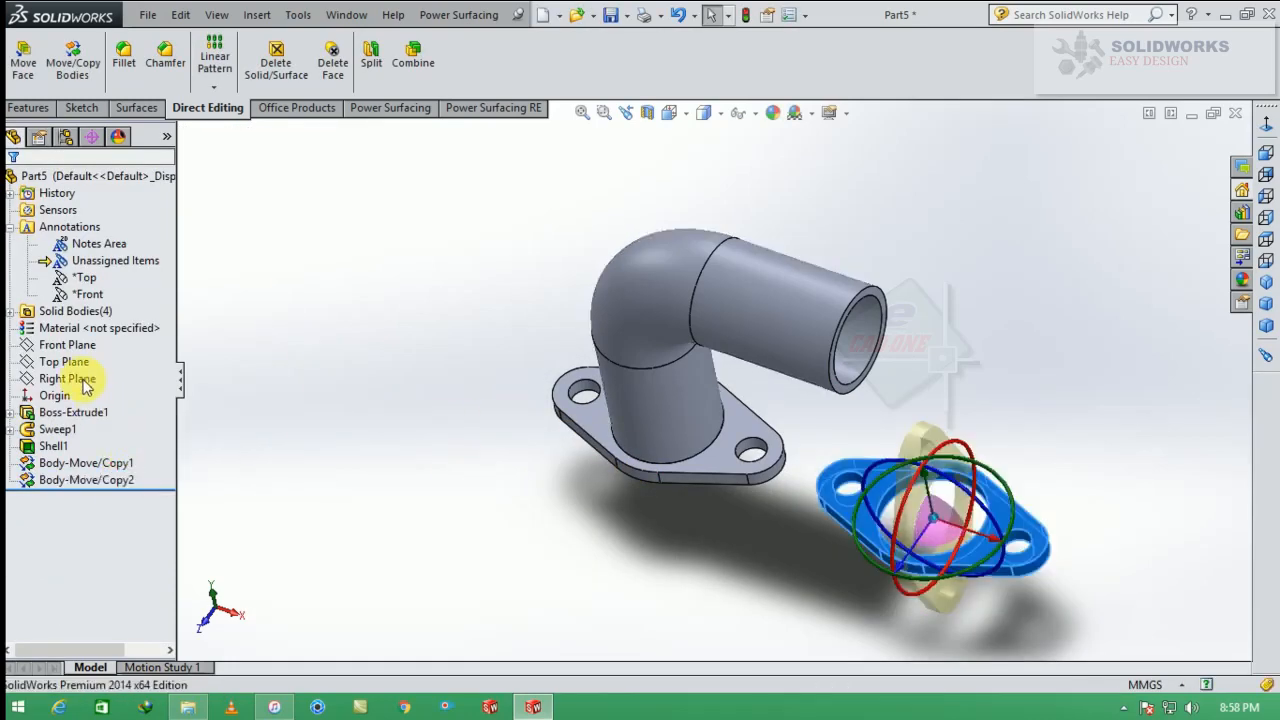
left_click(43, 301)
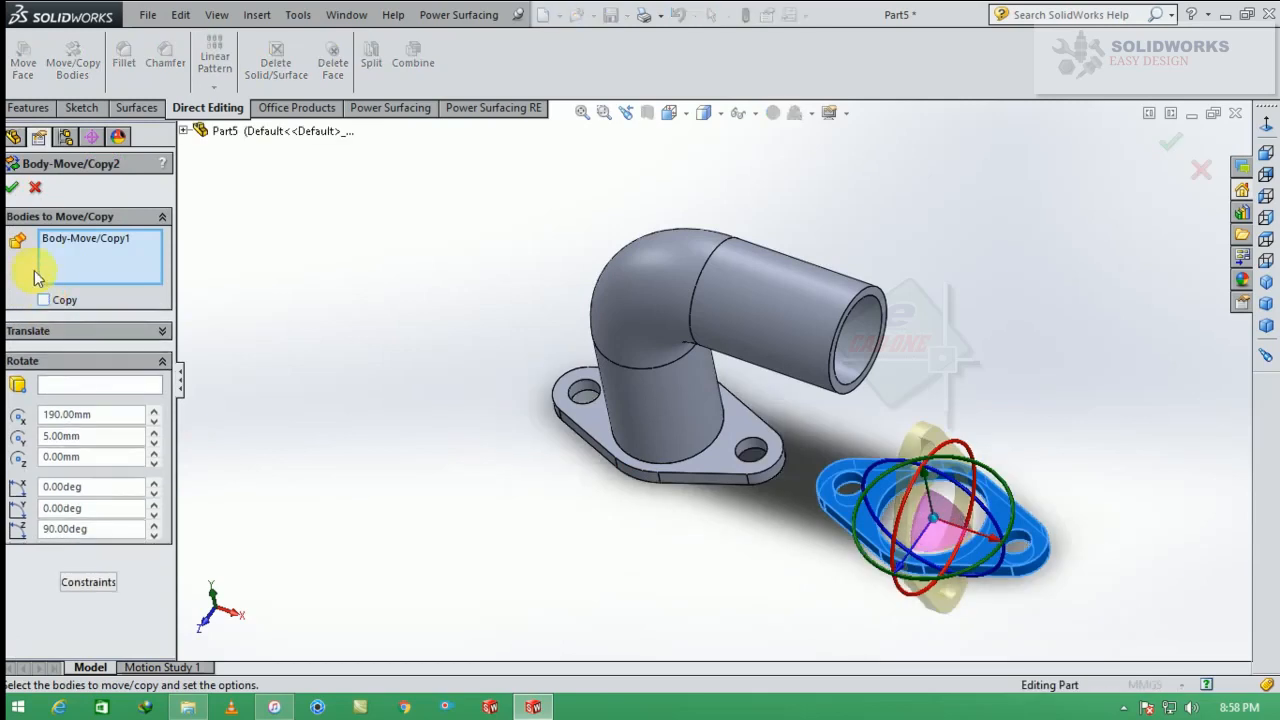
left_click(13, 189)
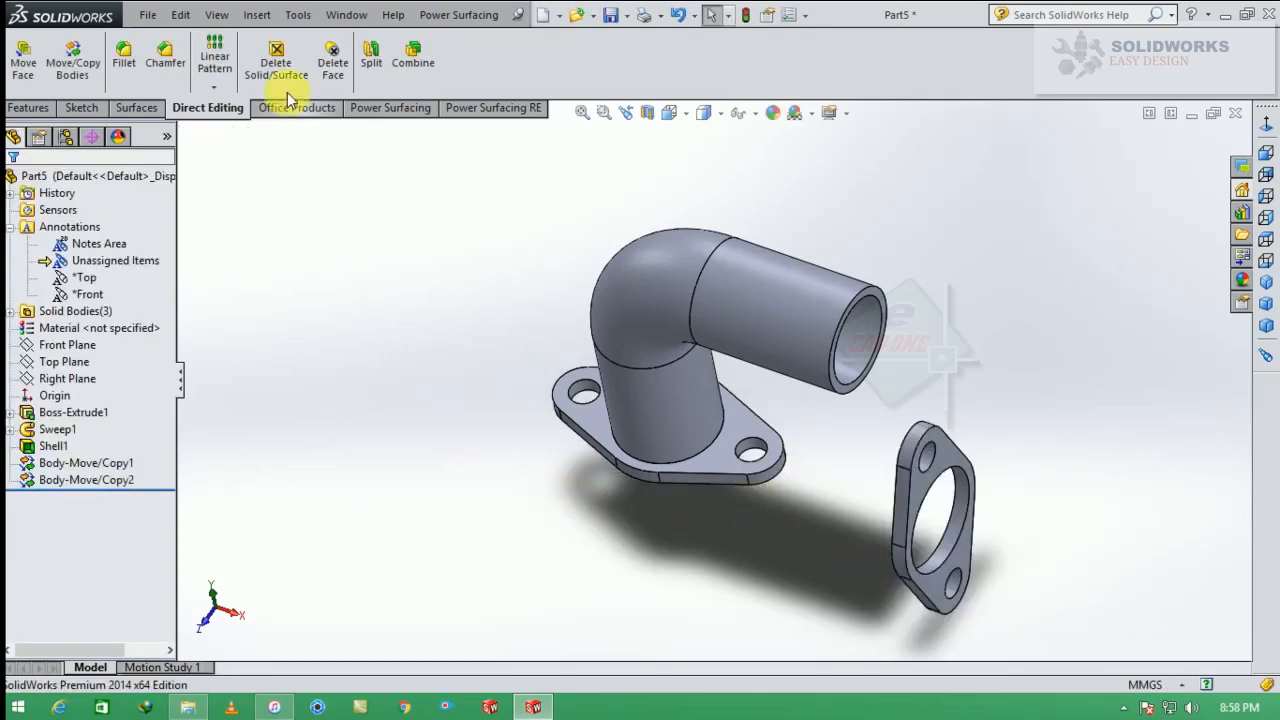
Step: Add a concentric mate between the upright flange's central hole and the horizontal pipe's outer surface using Move/Copy Body constraints
left_click(72, 60)
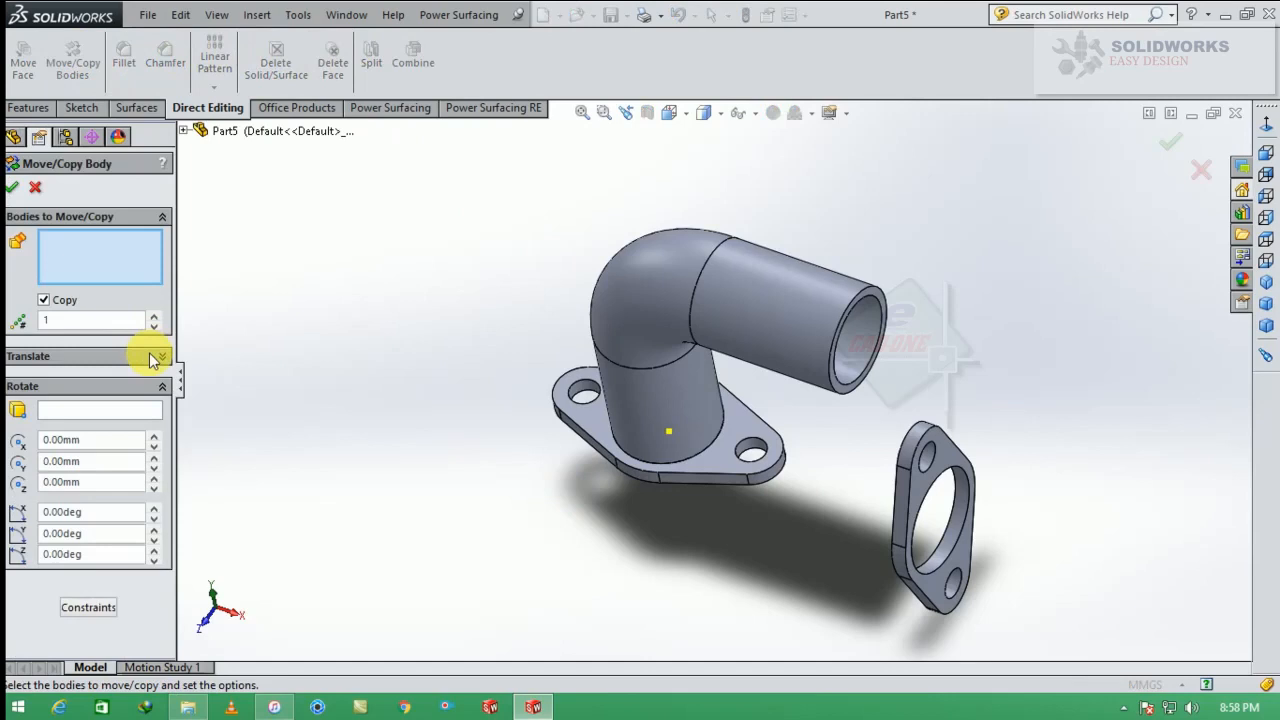
left_click(88, 607)
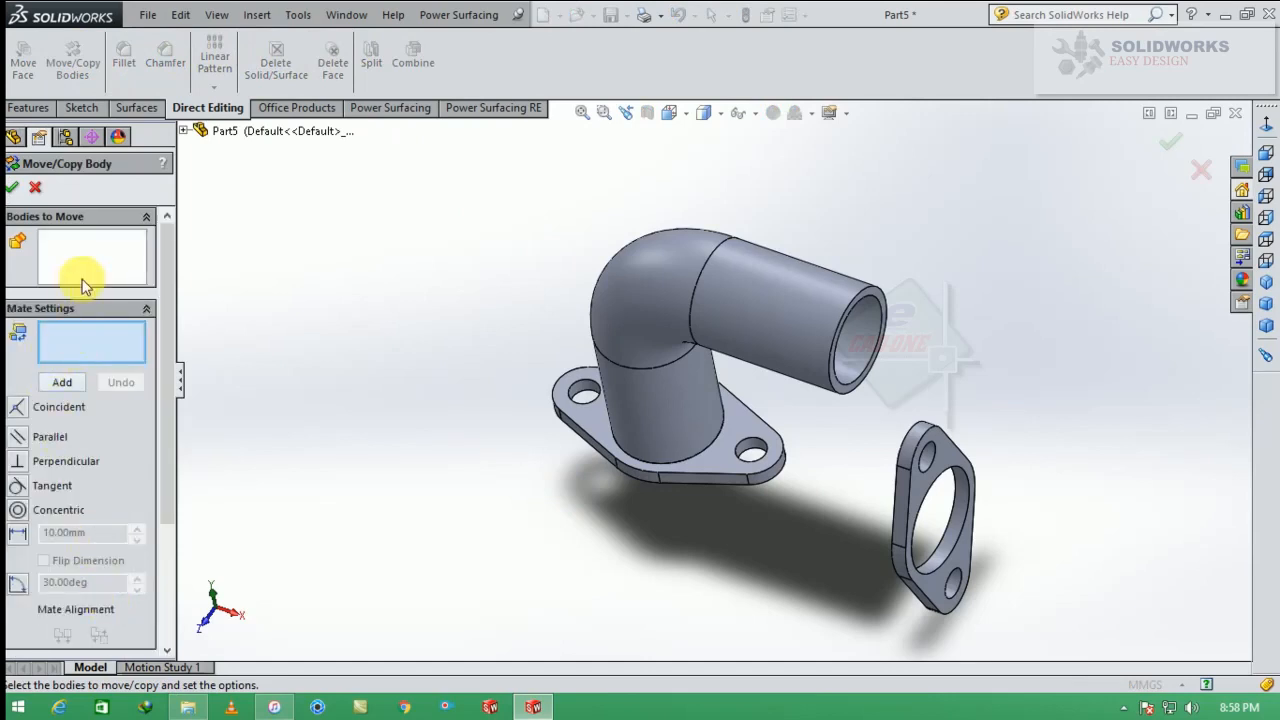
left_click(932, 578)
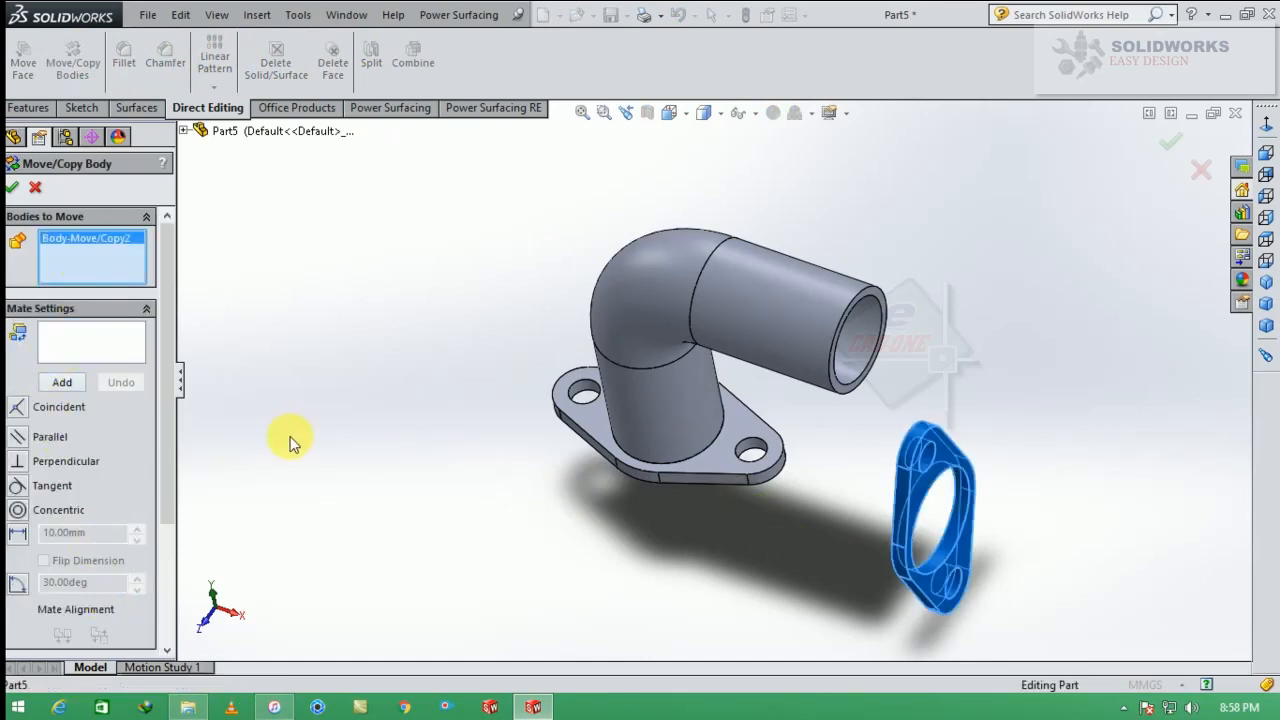
left_click(100, 345)
middle_click_drag(808, 562, 884, 545)
scroll(870, 500, "down", 2)
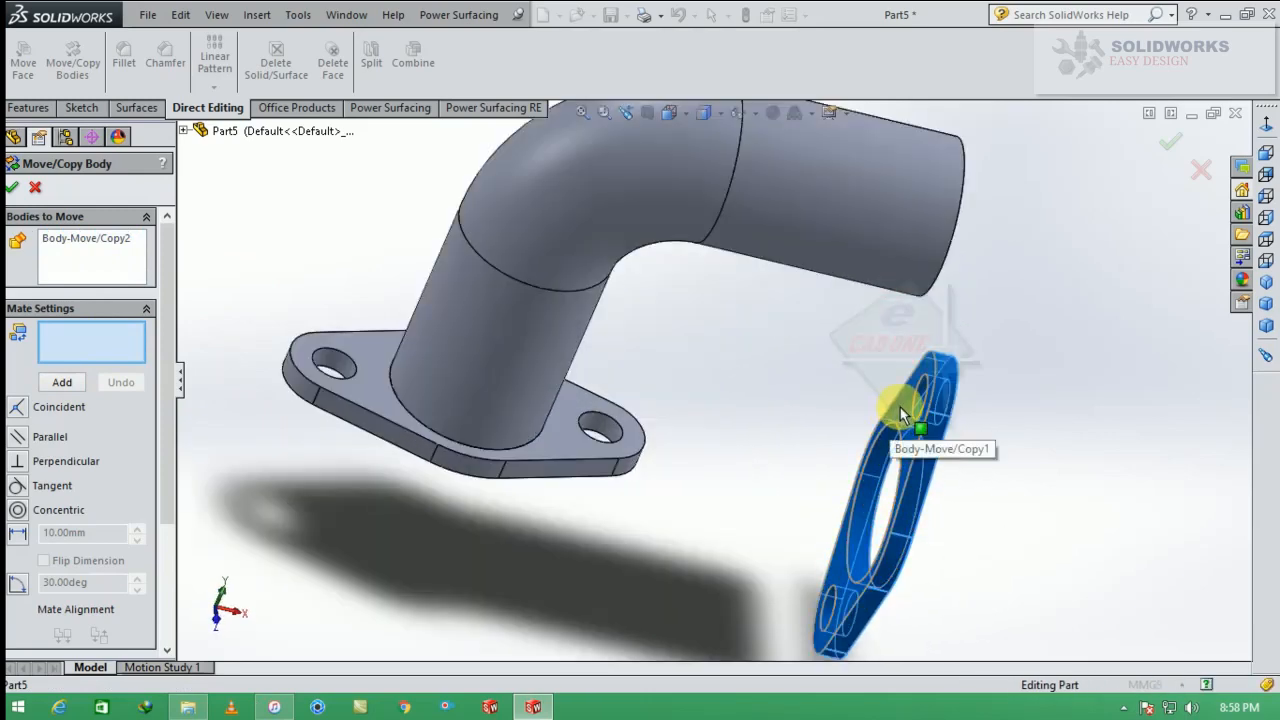
left_click(882, 453)
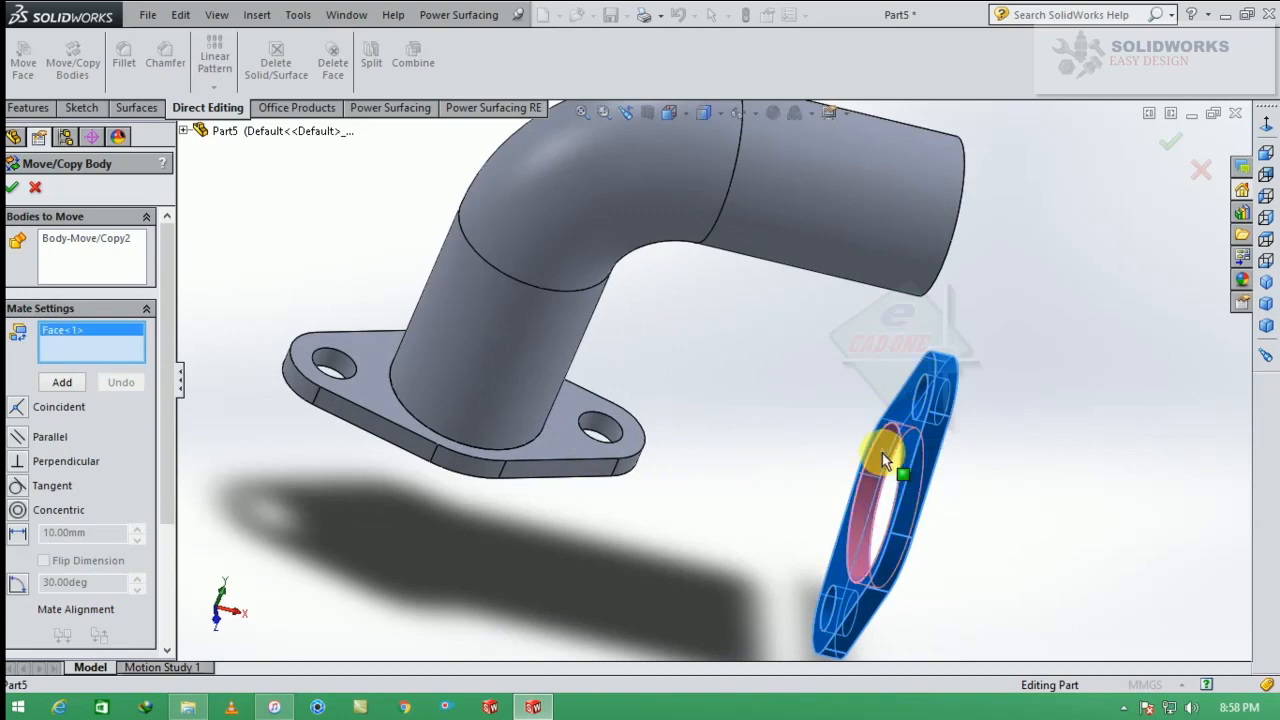
left_click(899, 243)
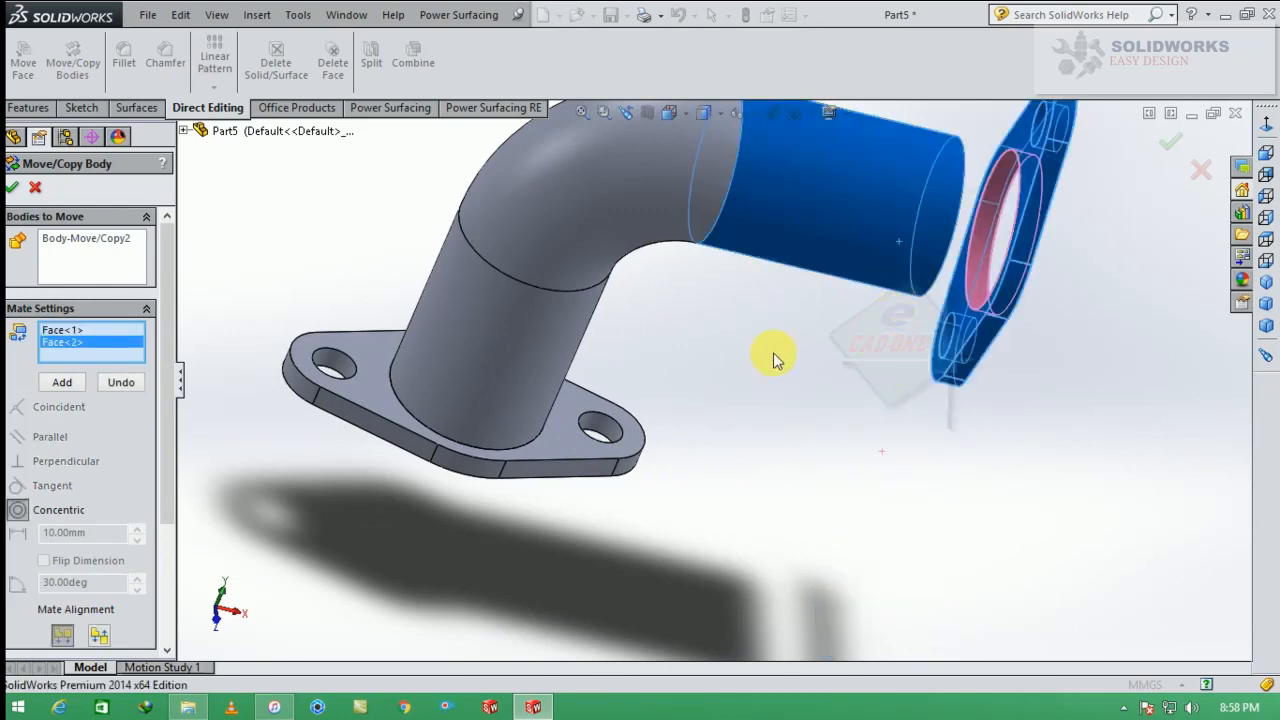
middle_click_drag(840, 429, 720, 425)
left_click(62, 382)
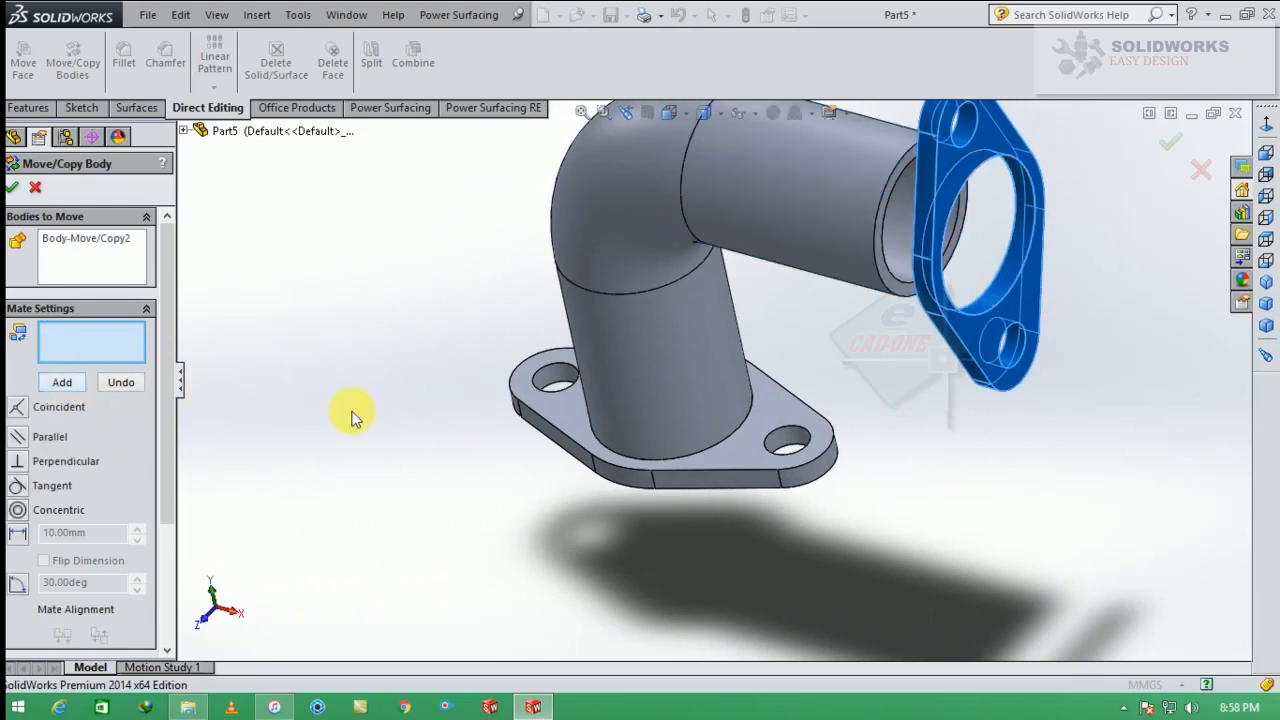
Step: Make the upright flange's outer face coincident with the pipe's open end face and accept the body move
scroll(867, 304, "down", 4)
left_click(1097, 305)
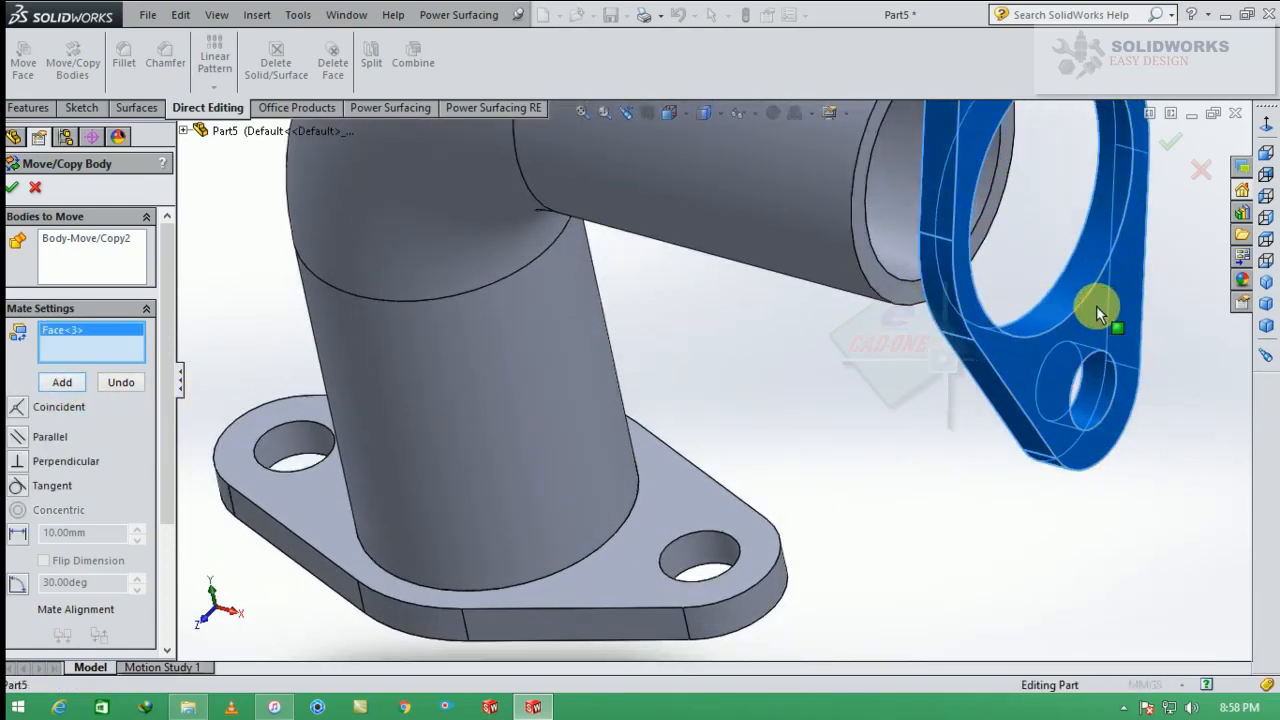
left_click(885, 280)
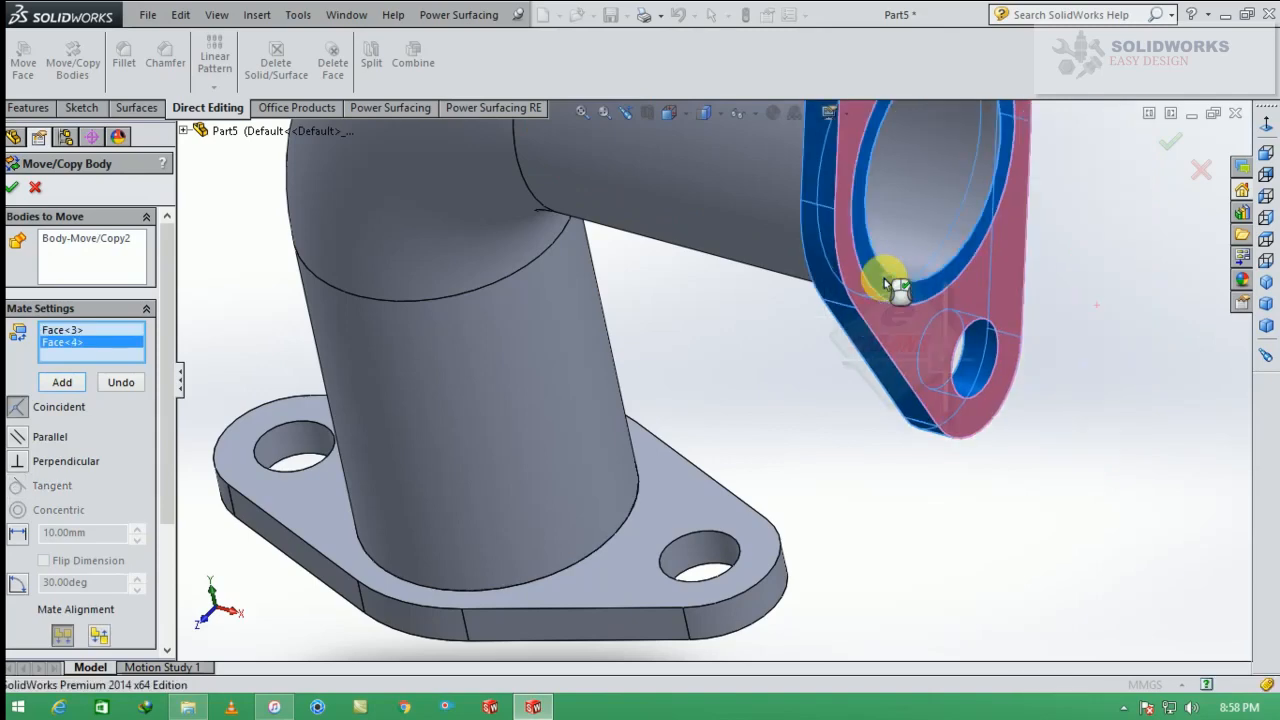
left_click(14, 190)
scroll(790, 514, "up", 5)
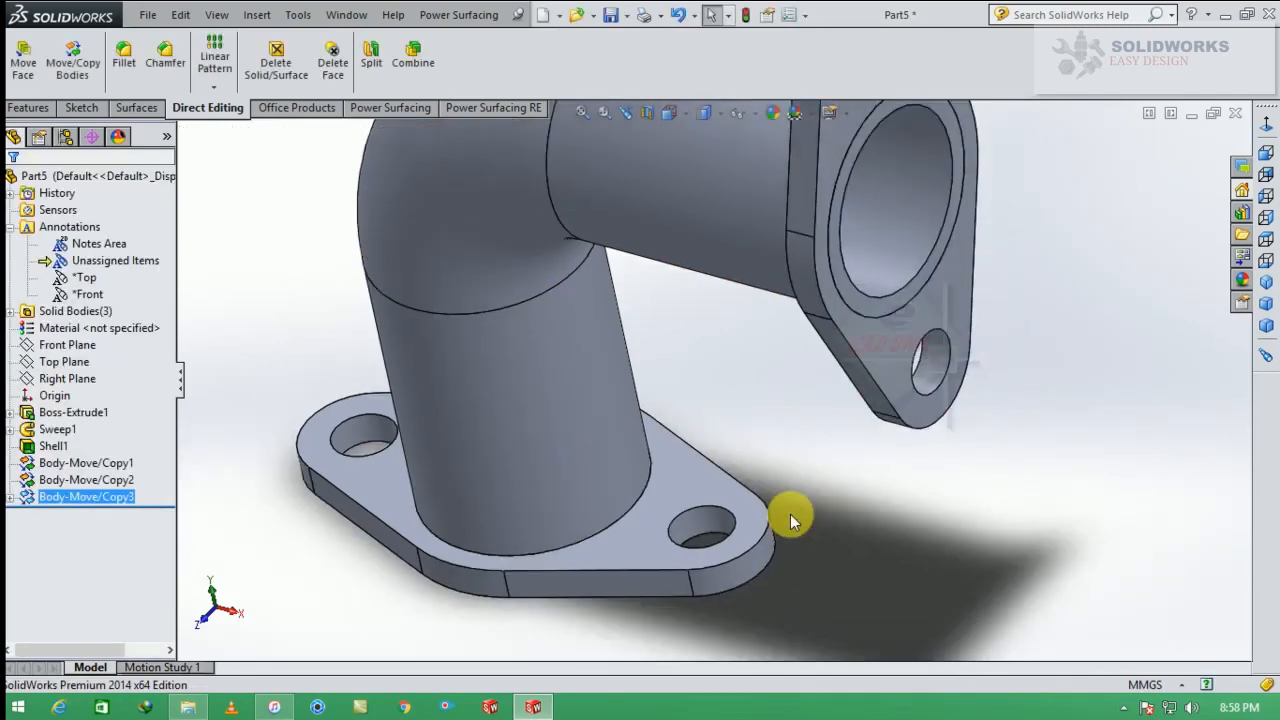
middle_click_drag(800, 514, 668, 452)
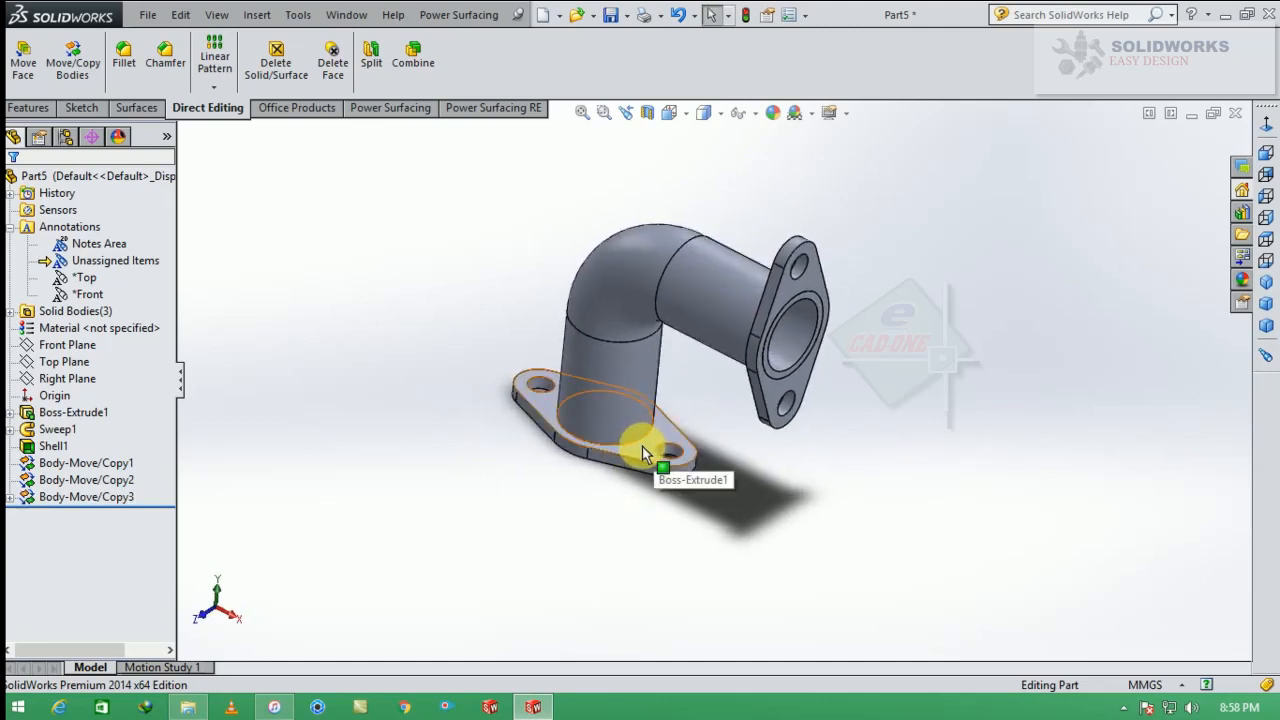
Step: Move the base flange body 10 mm along Y with Move/Copy Body, with the Copy option turned off
left_click(644, 442)
left_click(218, 15)
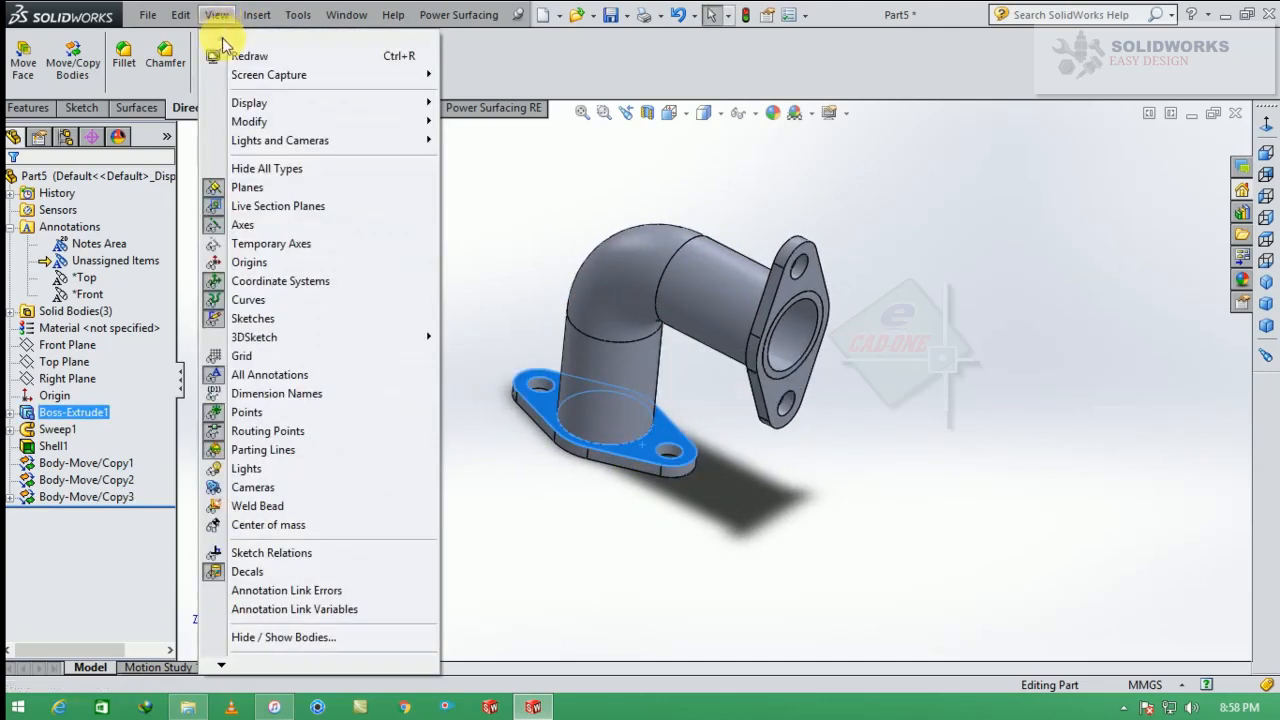
left_click(72, 60)
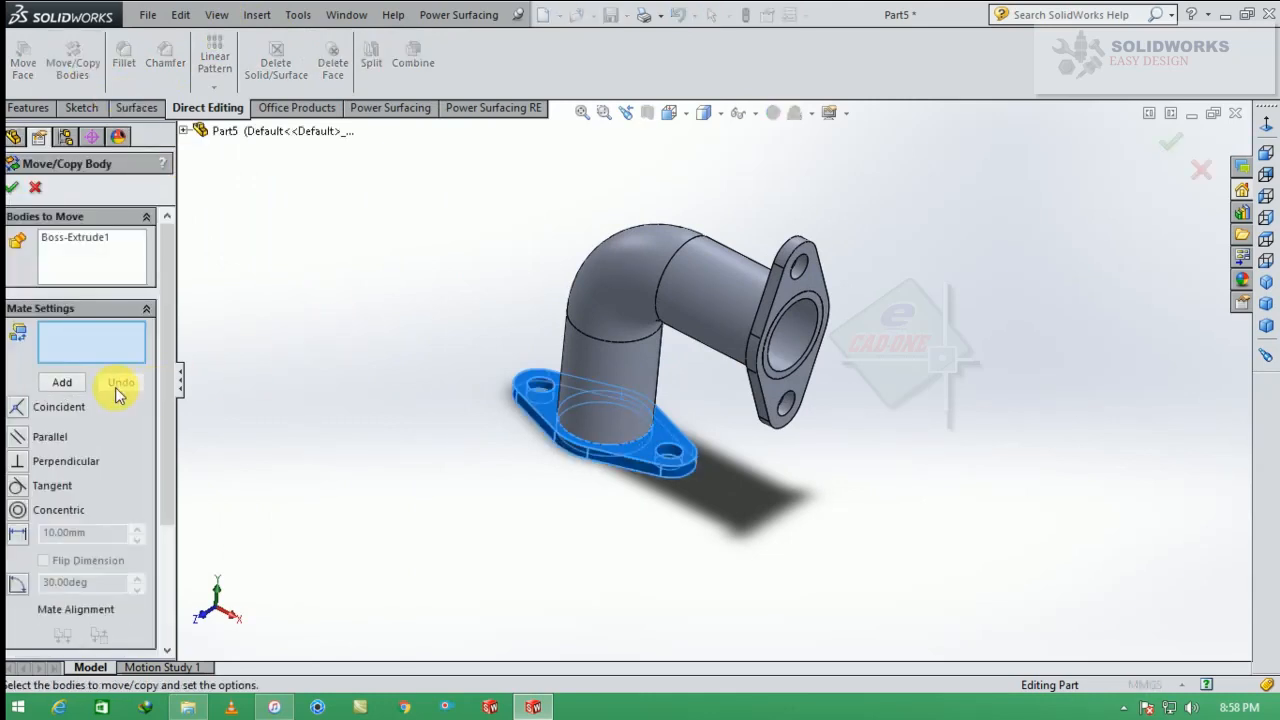
left_click_drag(162, 462, 171, 586)
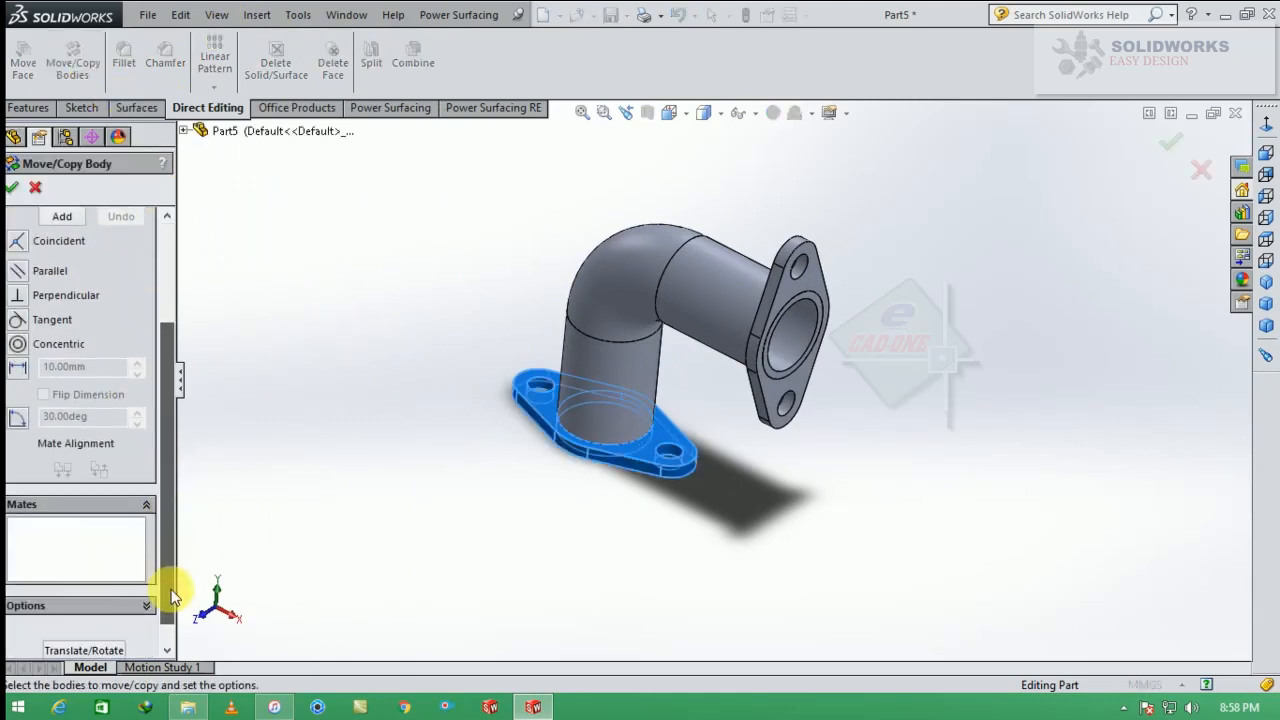
left_click(88, 641)
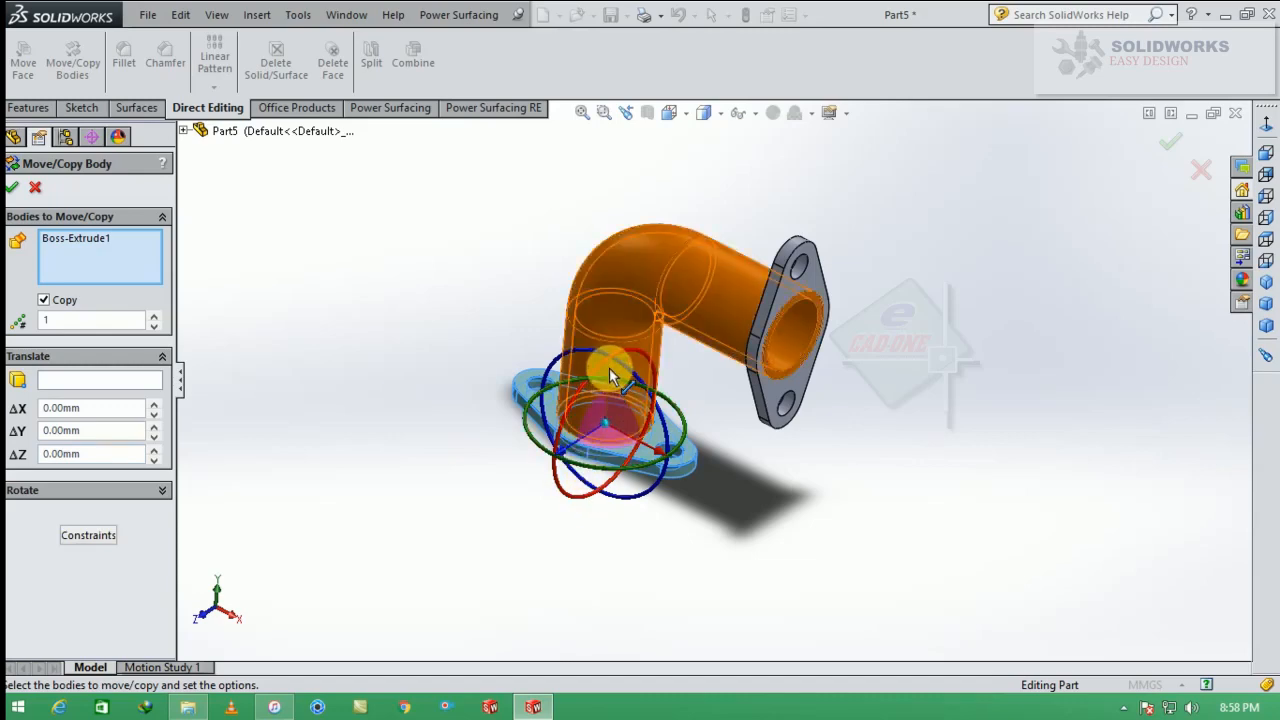
scroll(609, 370, "down", 5)
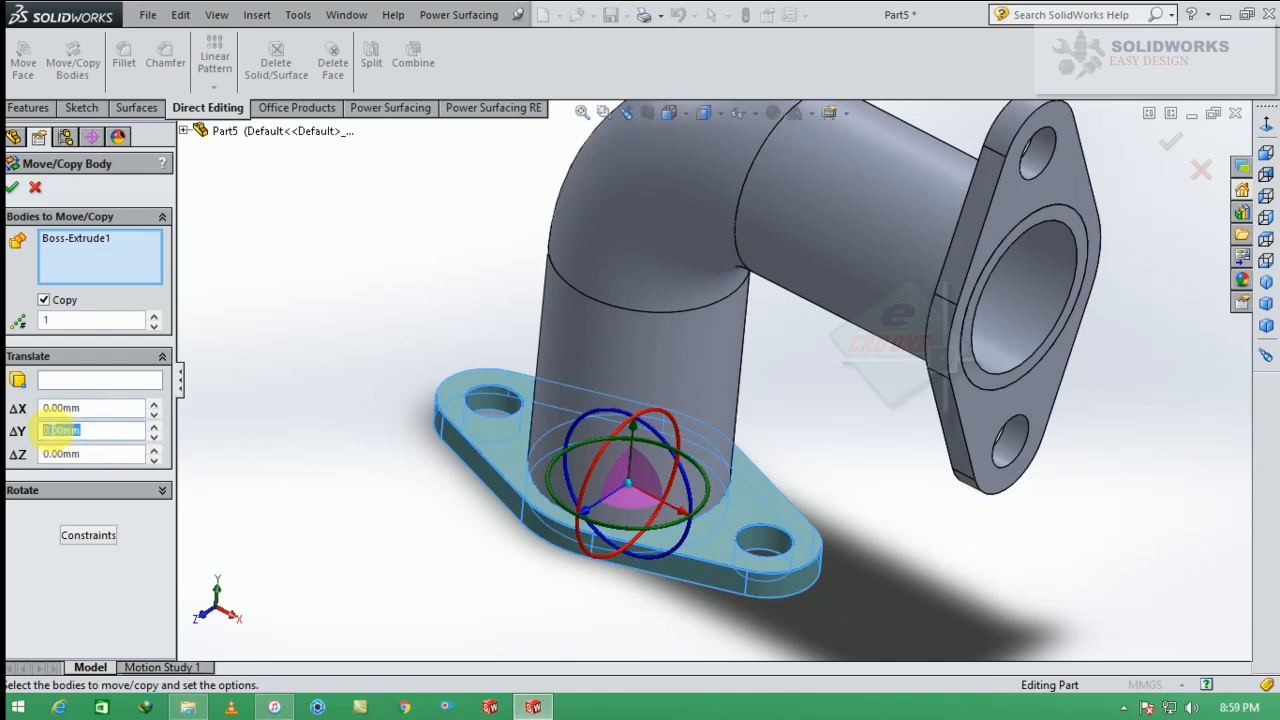
key("Return")
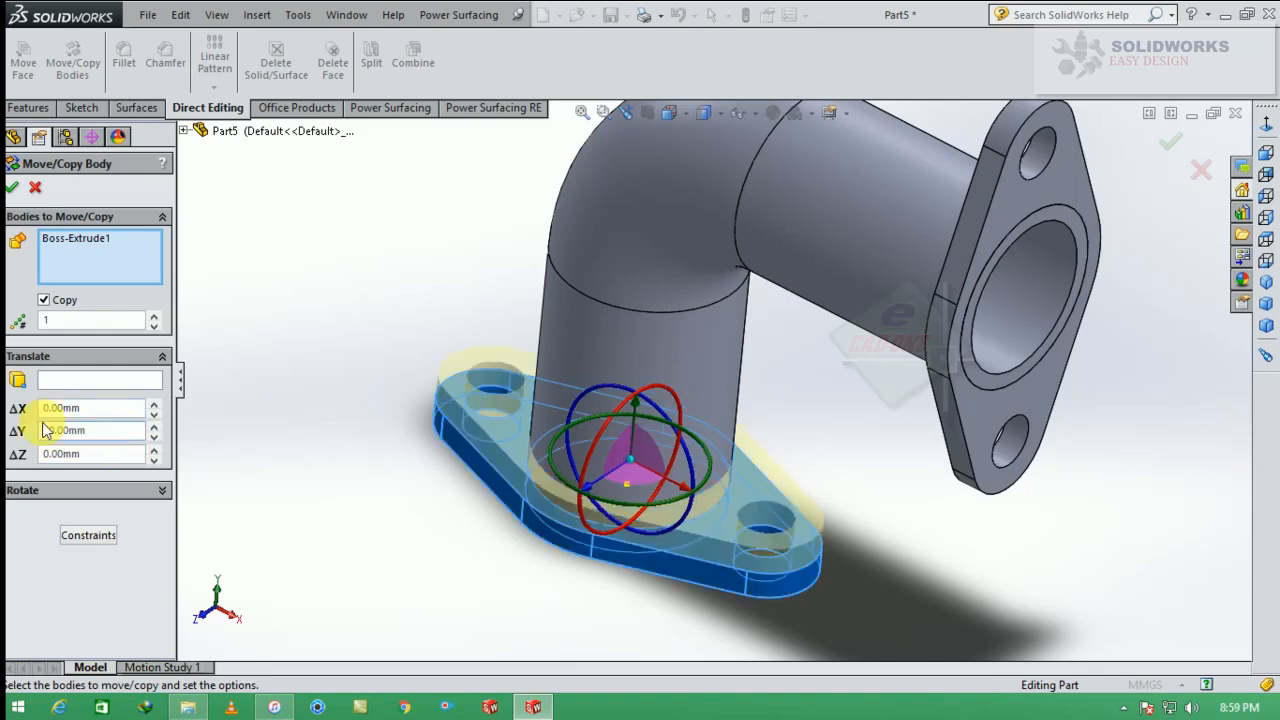
left_click(41, 304)
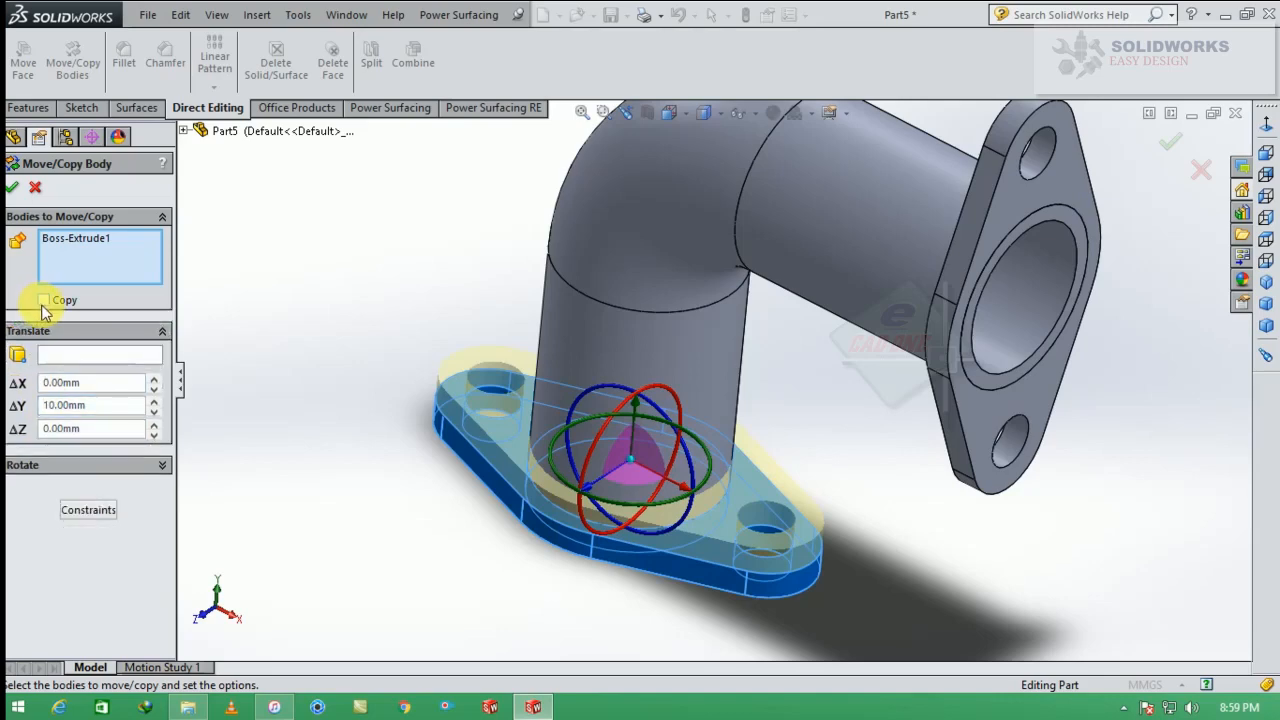
left_click(14, 188)
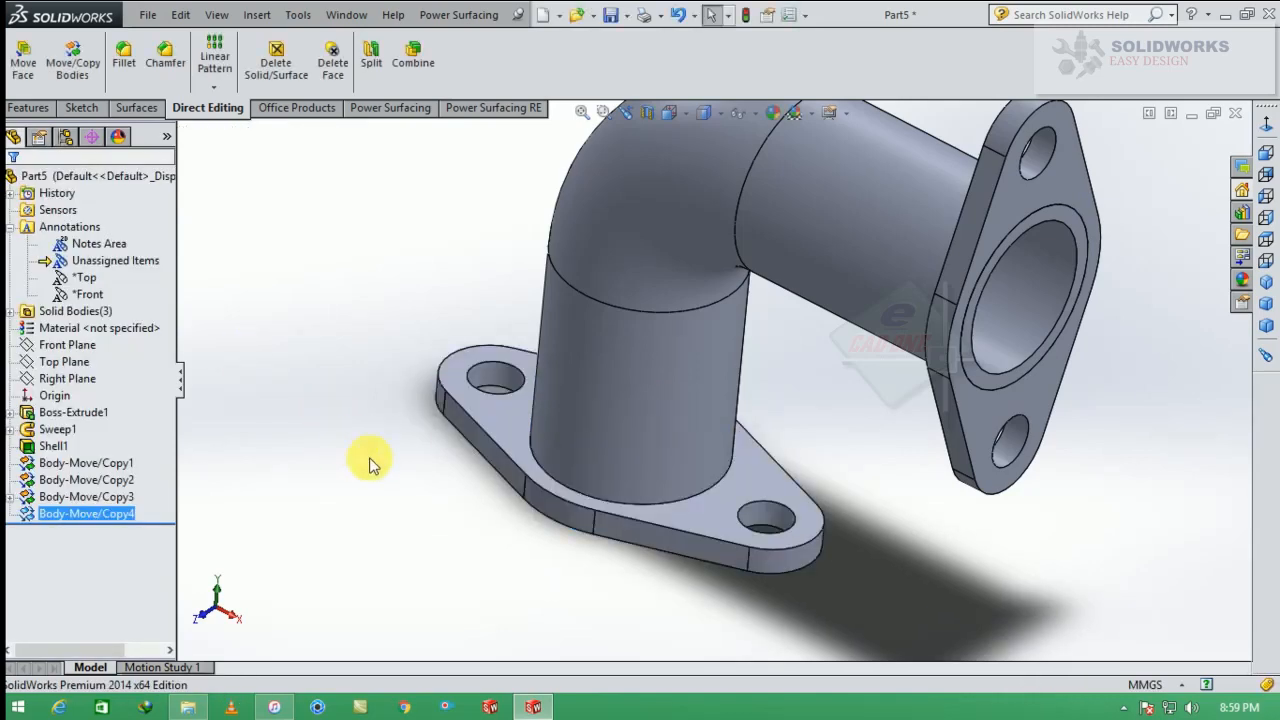
Step: Combine the shelled pipe and both flange bodies into one solid with the Add operation
left_click(379, 469)
scroll(585, 508, "up", 2)
middle_click_drag(710, 455, 770, 383)
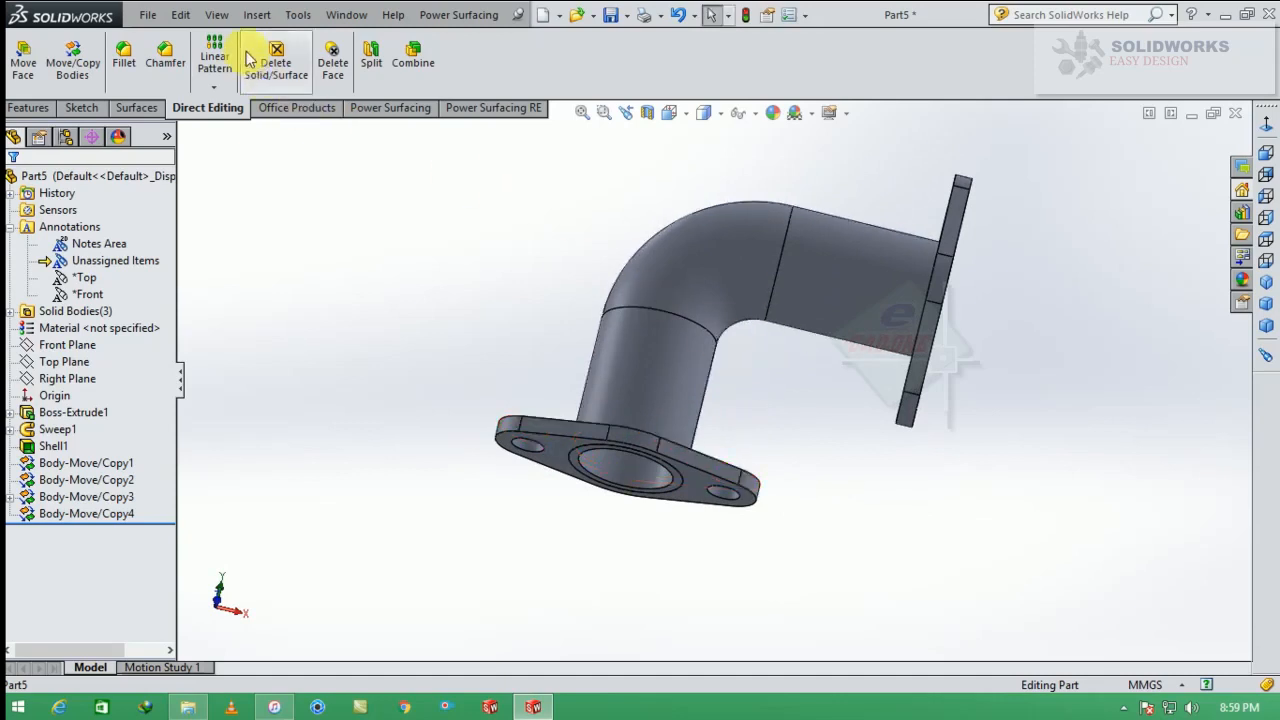
left_click(415, 55)
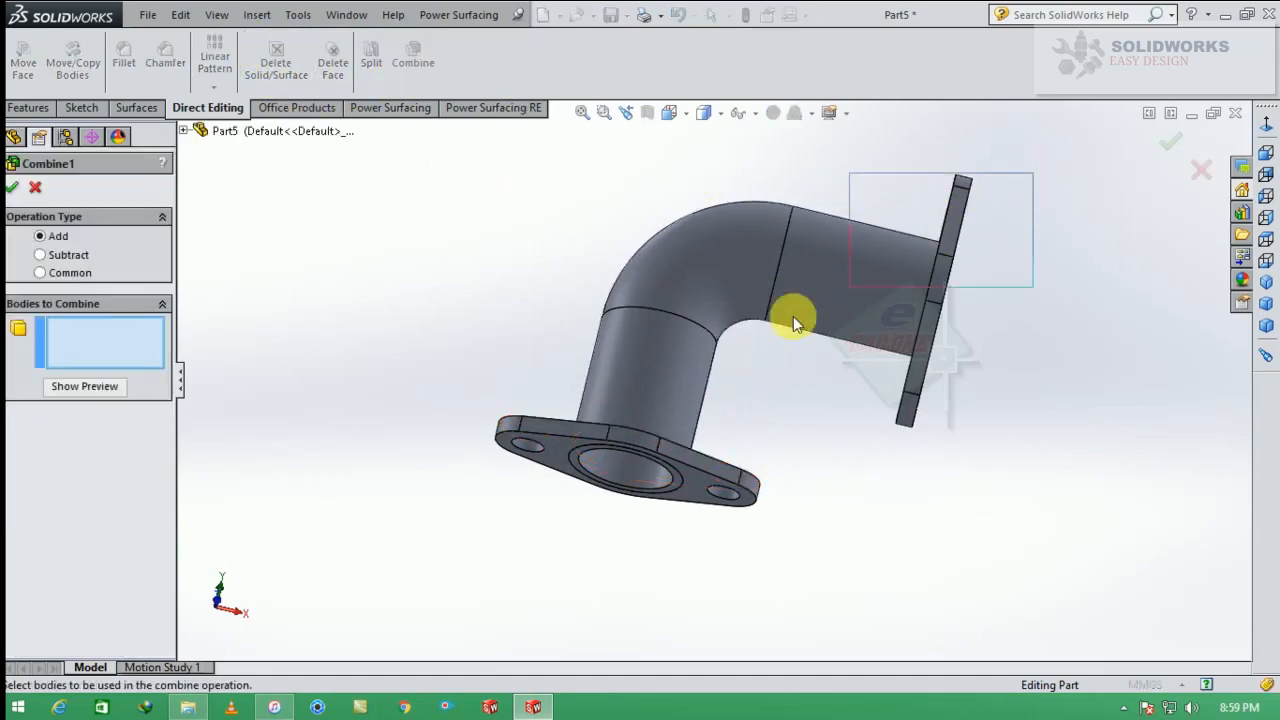
left_click_drag(793, 316, 405, 520)
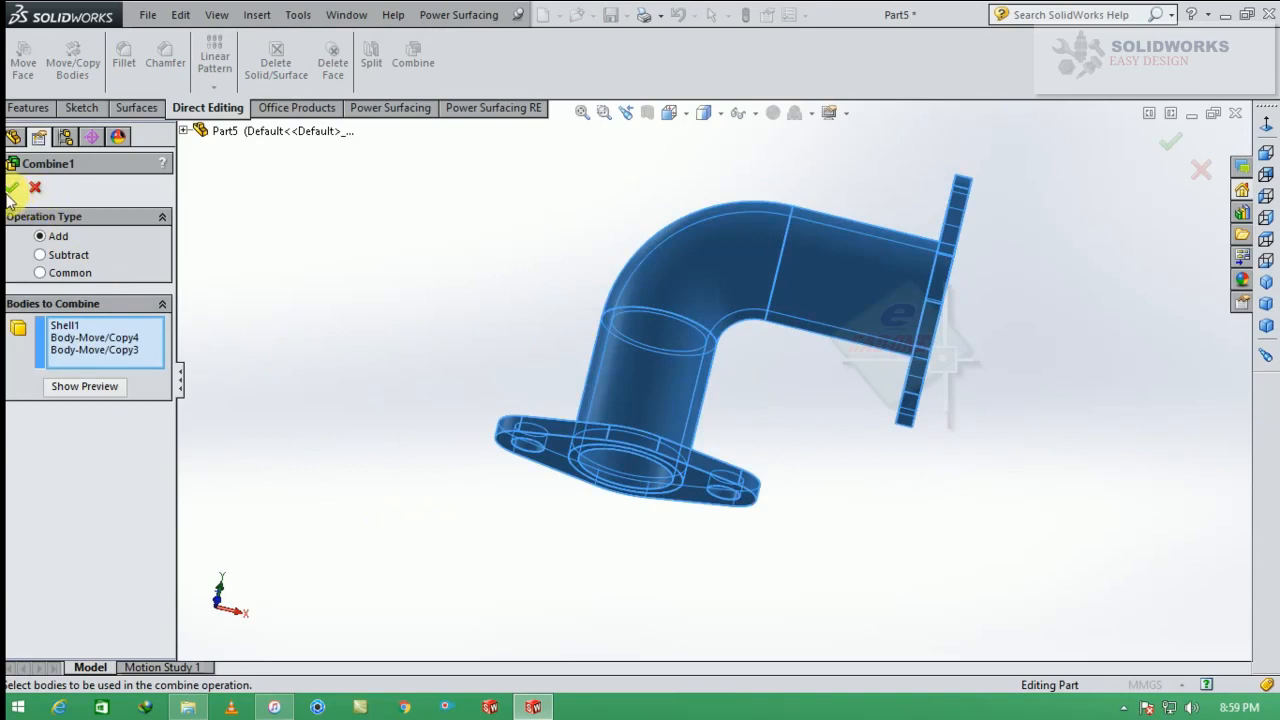
left_click(11, 190)
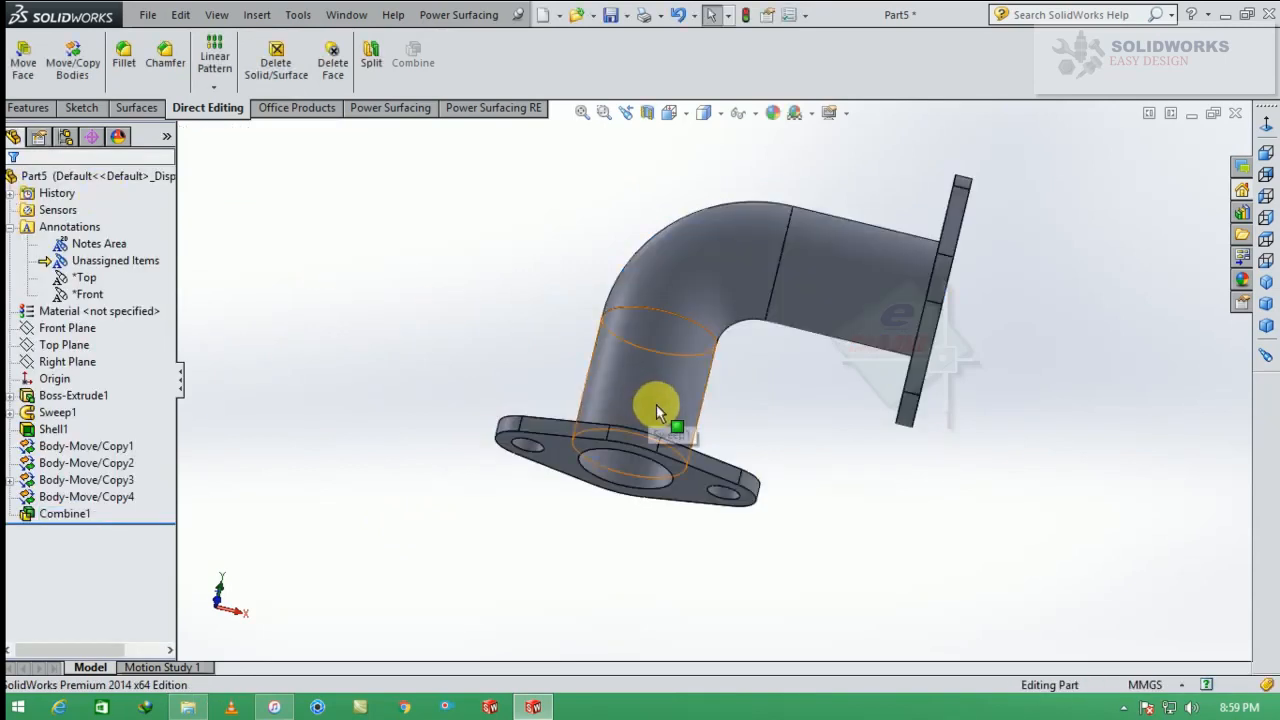
Step: Fillet the two circular edges where the pipe meets the base flange and the upright flange with a 3 mm radius
middle_click_drag(771, 414, 743, 560)
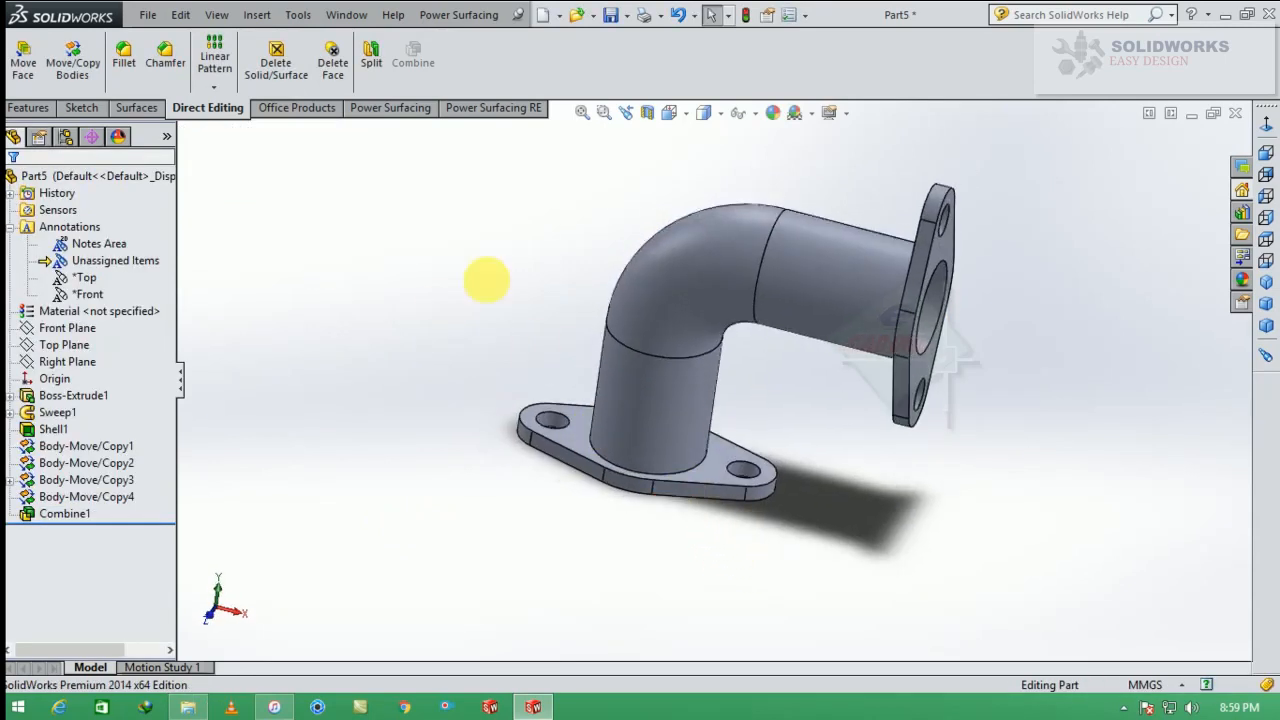
left_click(127, 62)
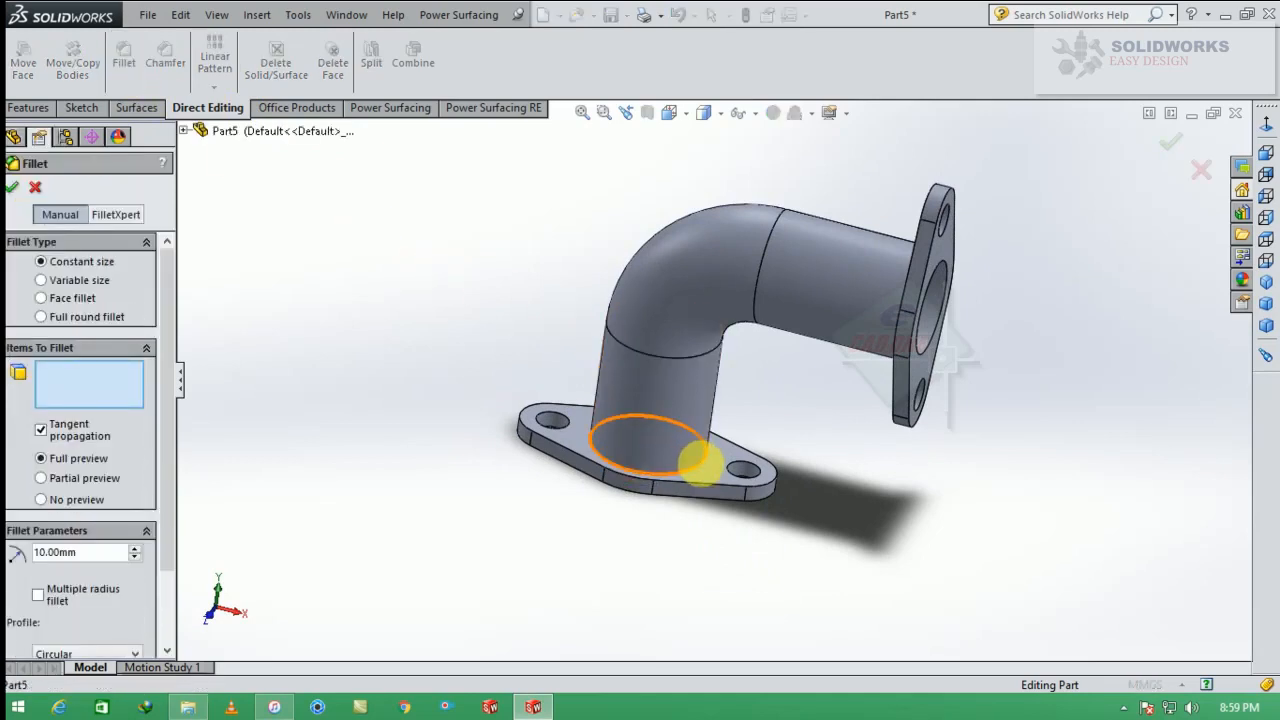
left_click(697, 463)
type("3")
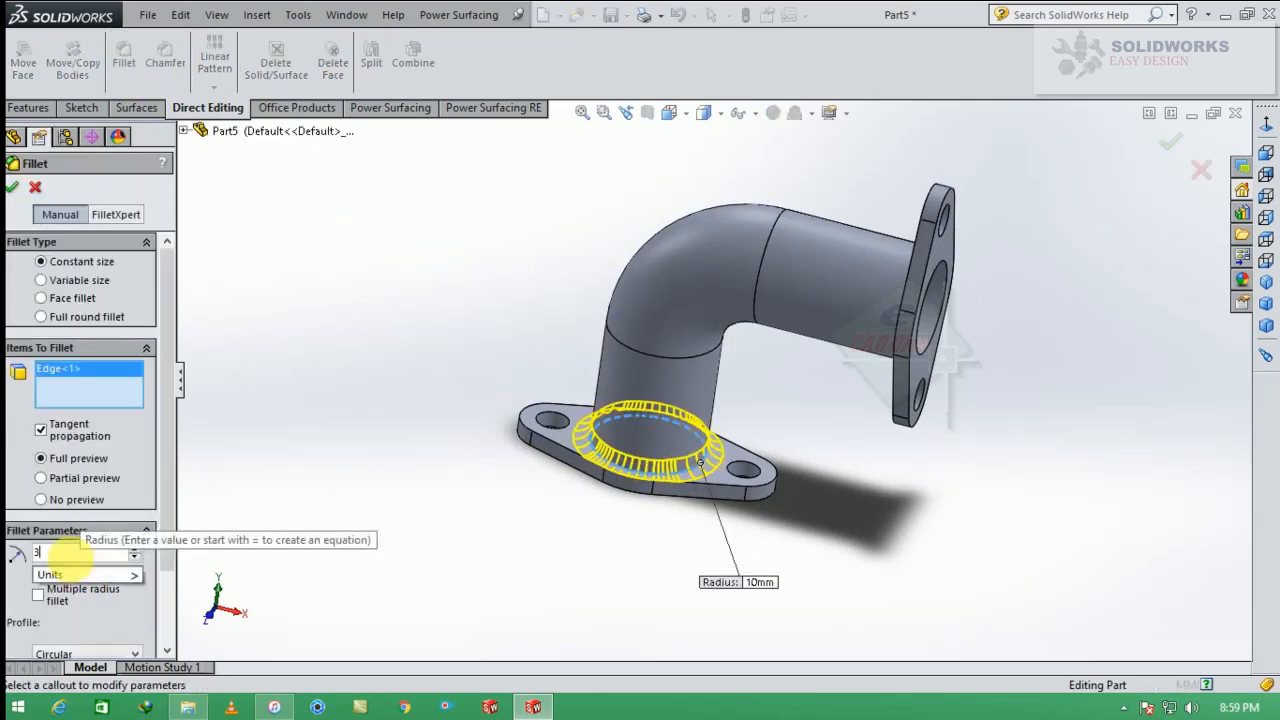
key("Return")
middle_click_drag(791, 357, 878, 278)
left_click(893, 268)
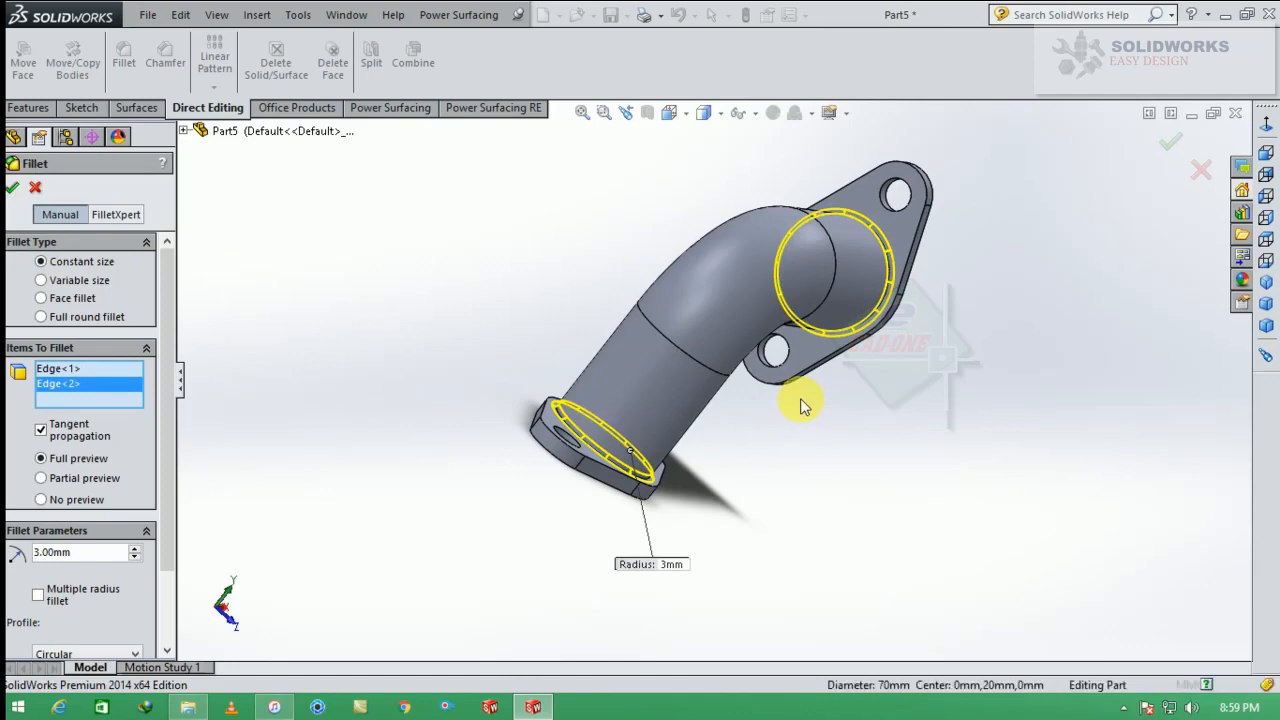
key("Return")
middle_click_drag(800, 403, 655, 335)
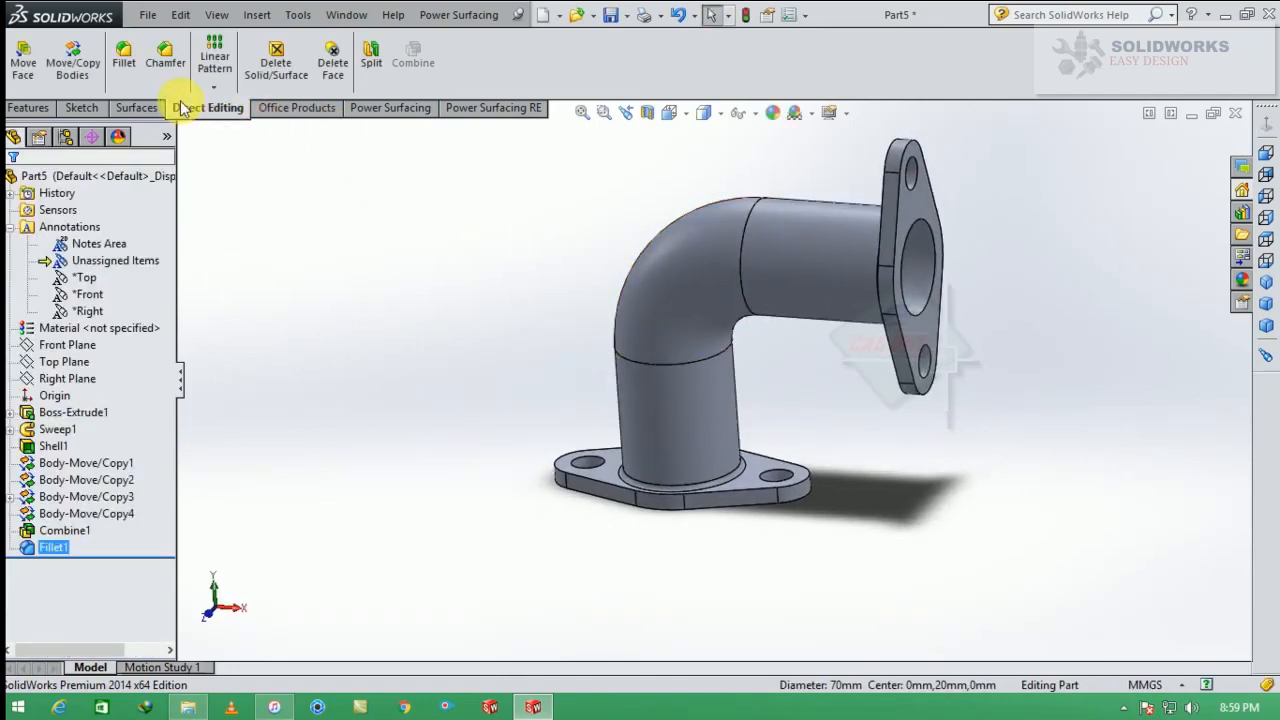
Step: Chamfer the bore's circular edges on the outer faces of both flanges with a 4 mm distance at 45 degrees
left_click(165, 57)
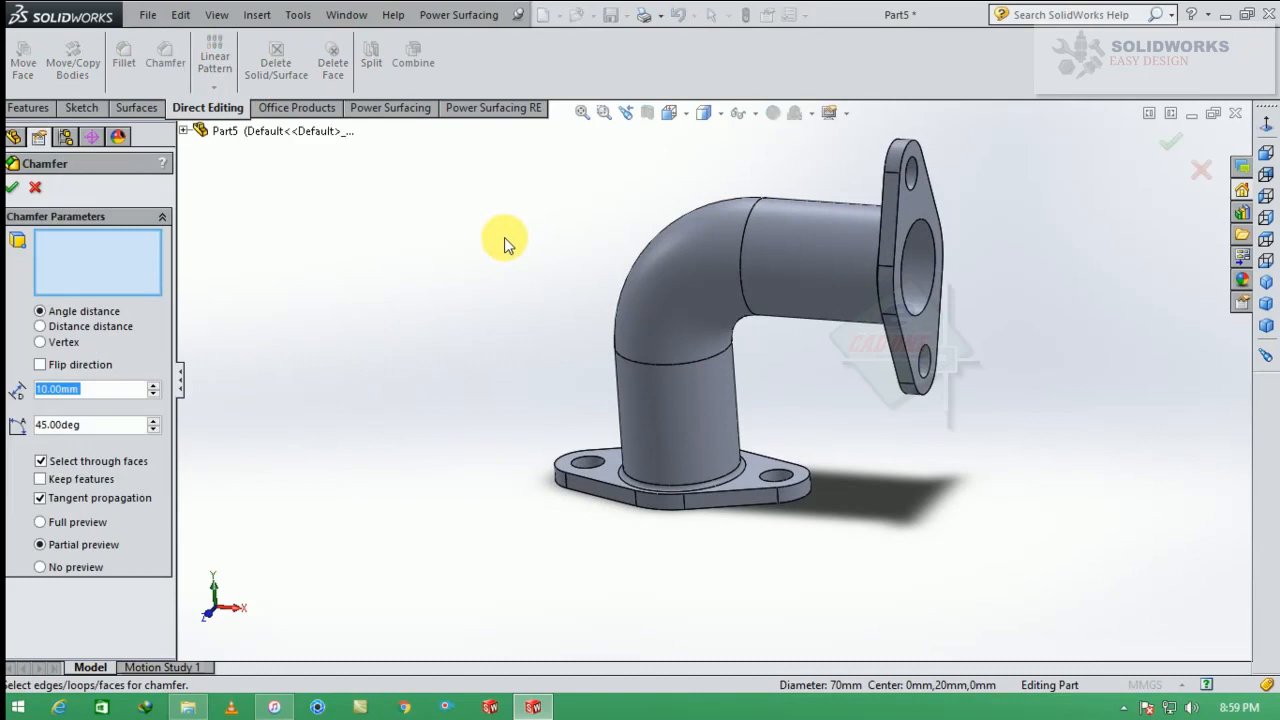
scroll(913, 262, "down", 3)
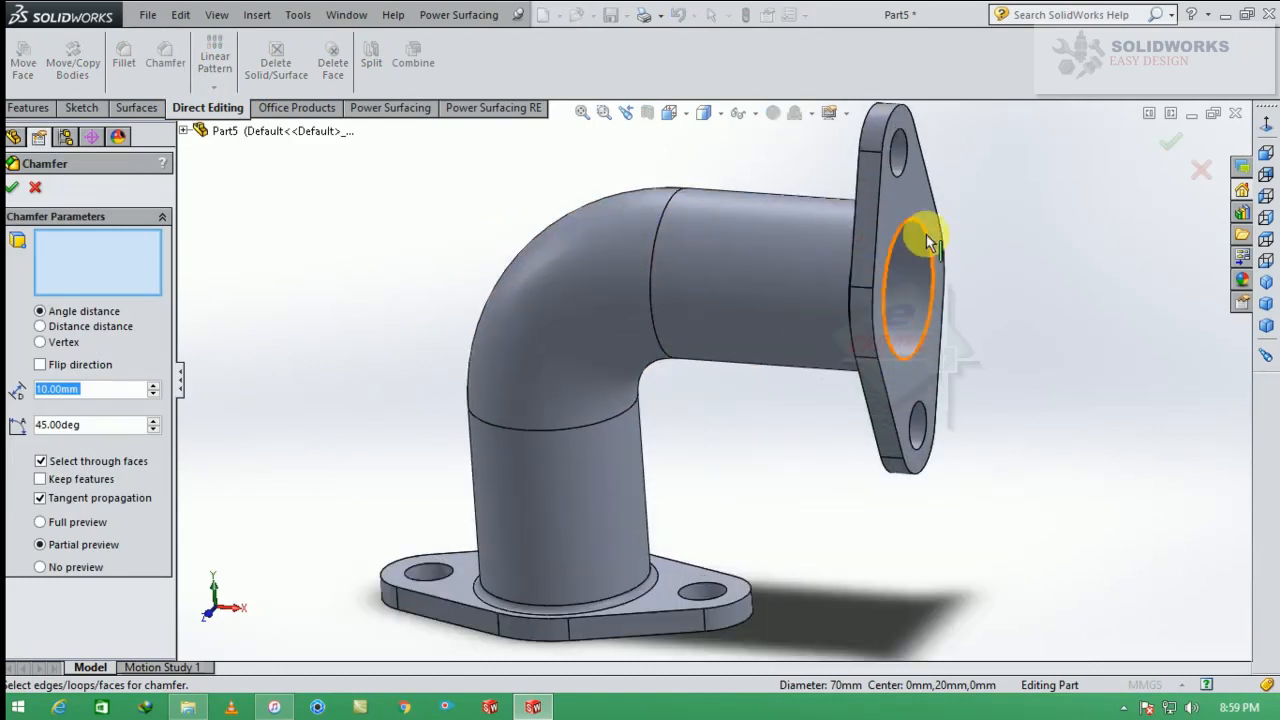
left_click(926, 240)
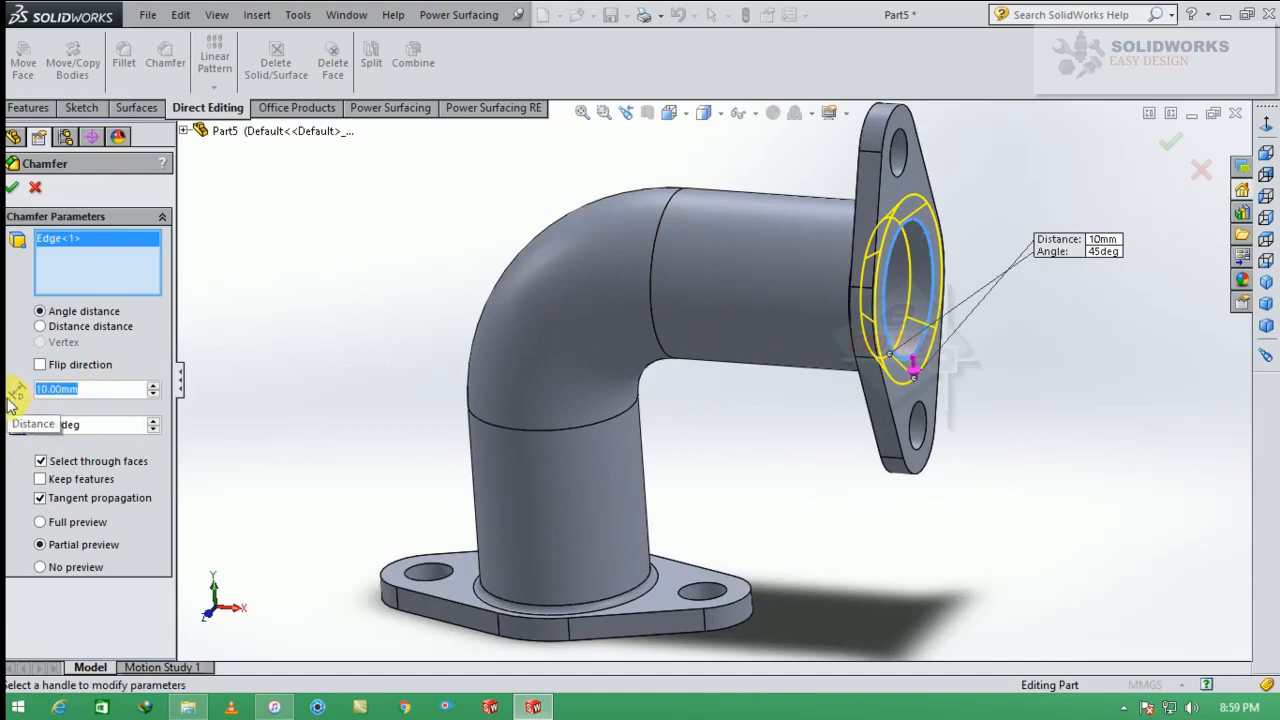
type("4")
key("Return")
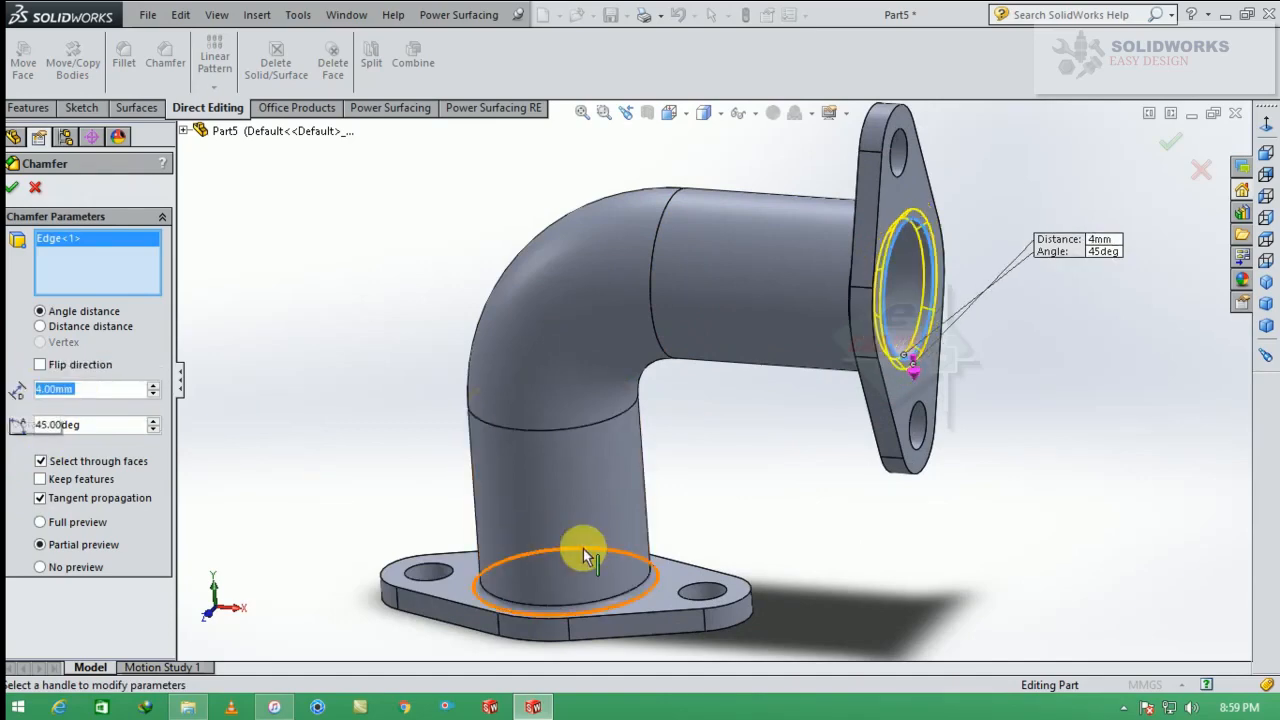
middle_click_drag(583, 549, 641, 509)
left_click(652, 490)
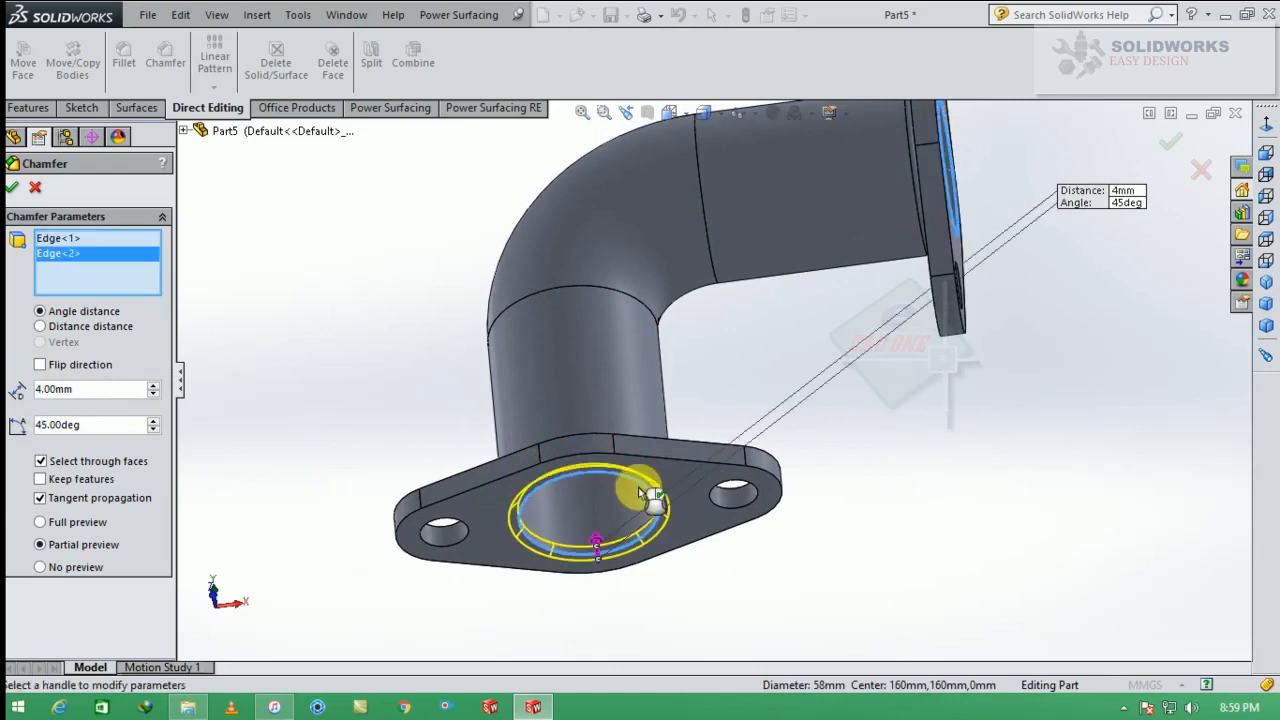
left_click(12, 187)
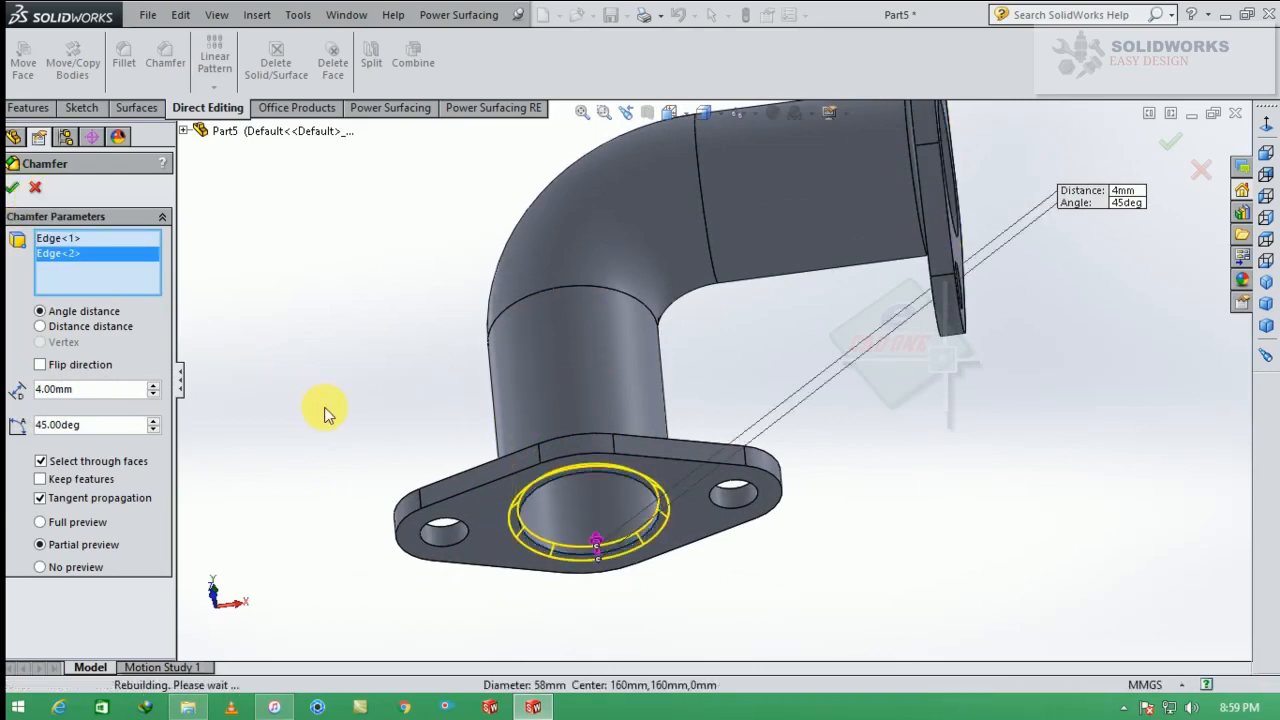
Step: Set the display style to Shaded without edges and show the whole elbow in isometric view
key("f")
middle_click_drag(647, 414, 710, 418)
left_click(703, 113)
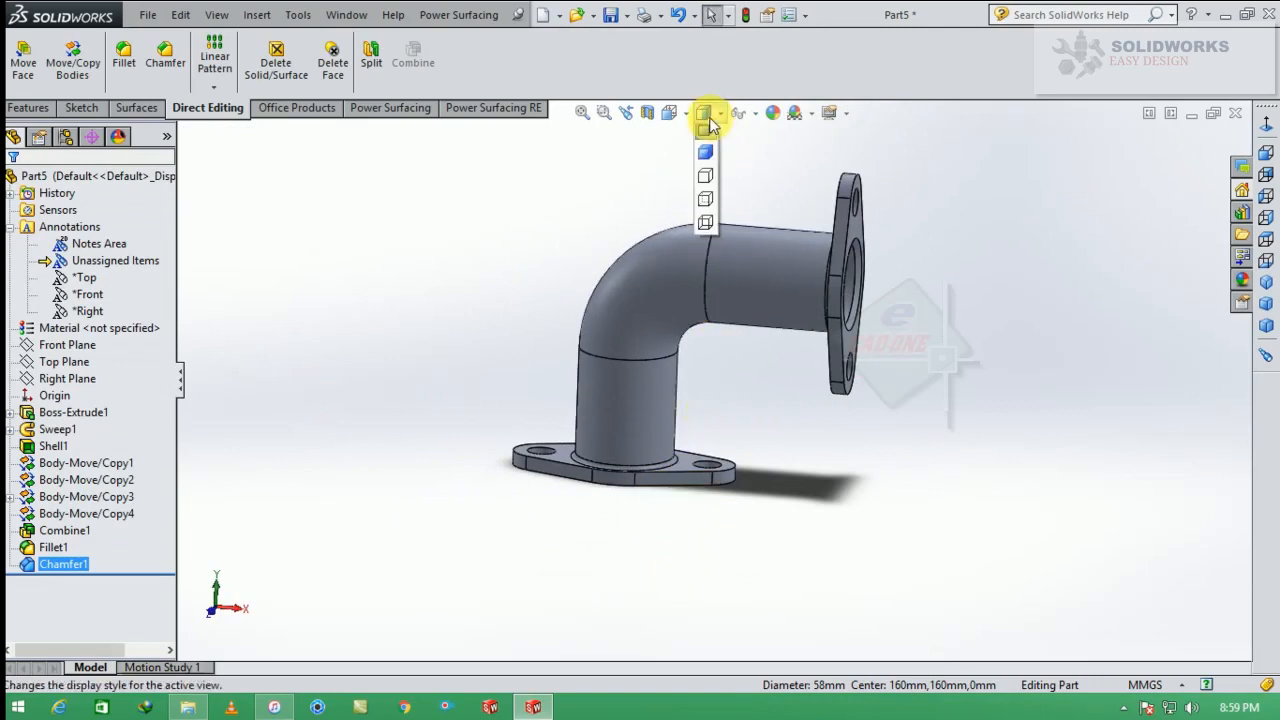
left_click(706, 163)
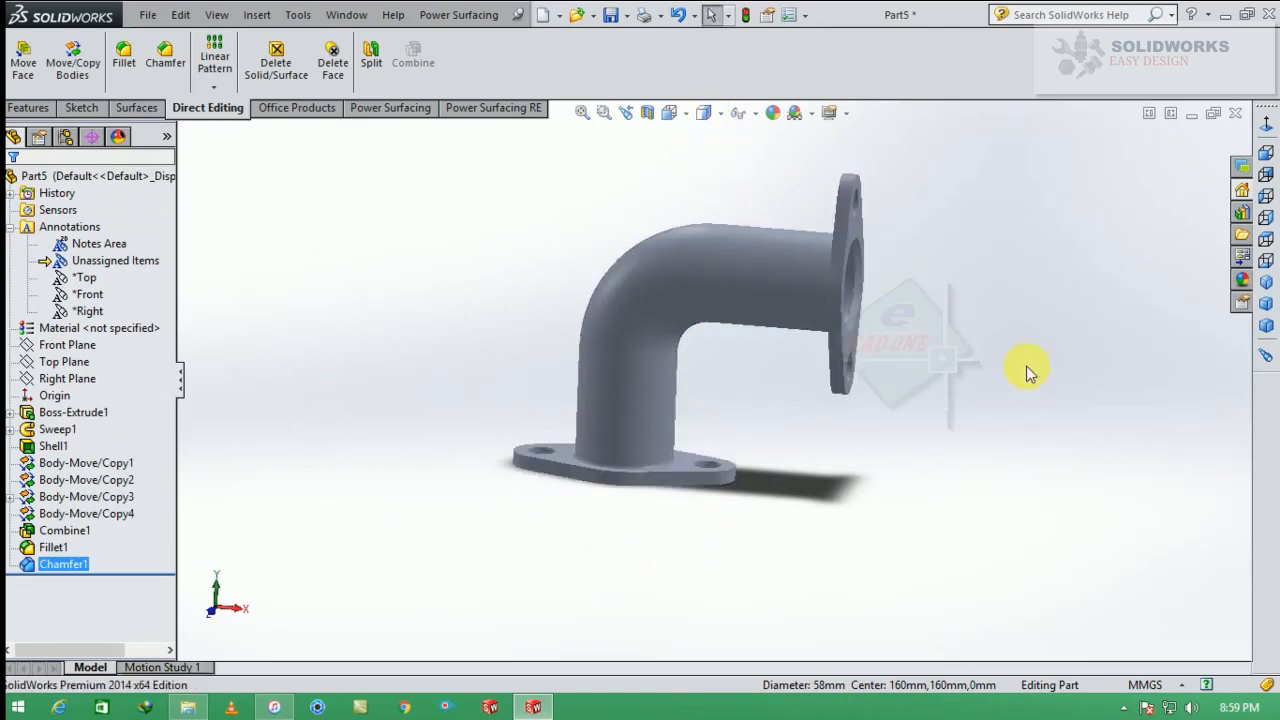
left_click(1266, 282)
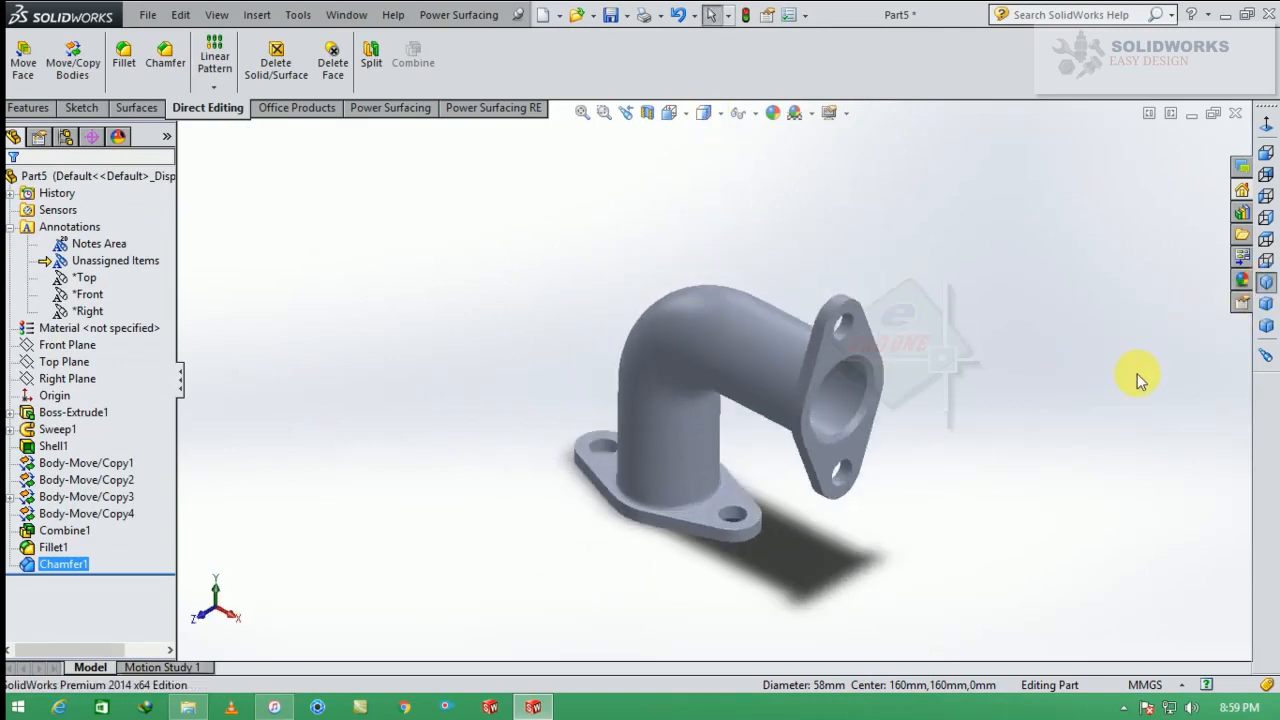
Step: Apply the sandblasted iron appearance from the Metal library's Iron category to the elbow
left_click(1243, 281)
left_click(1047, 166)
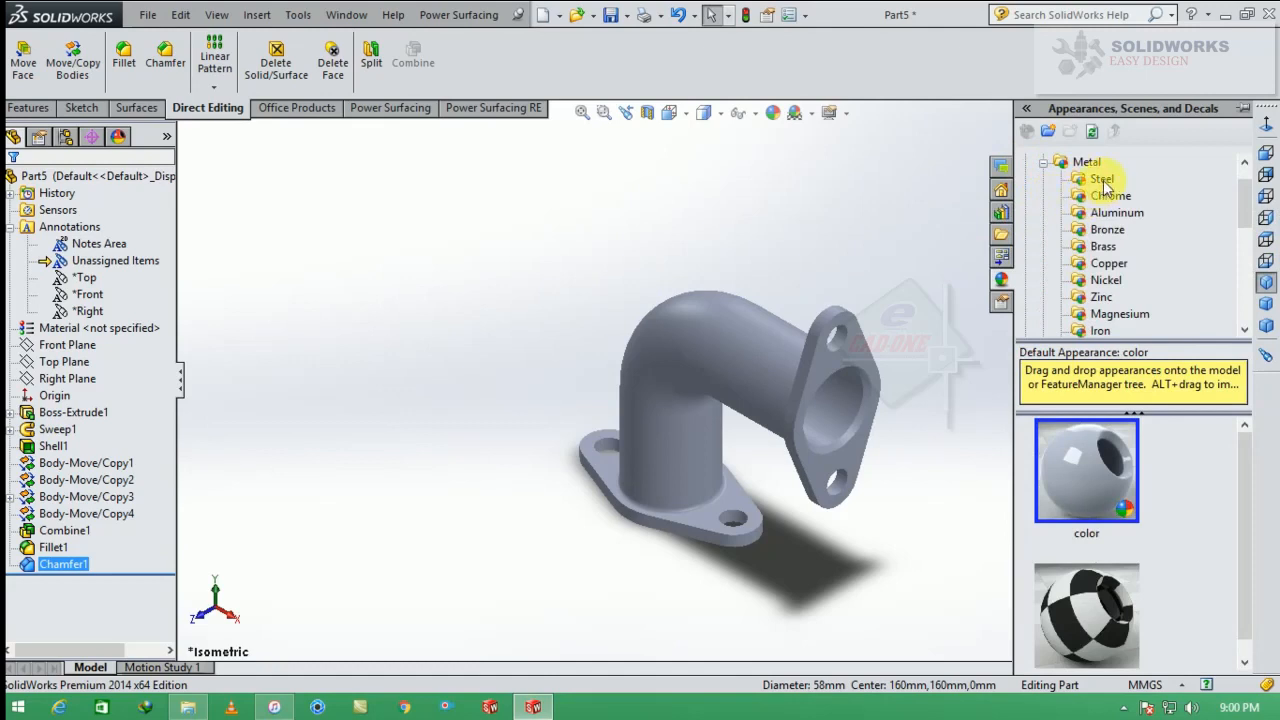
left_click(1097, 336)
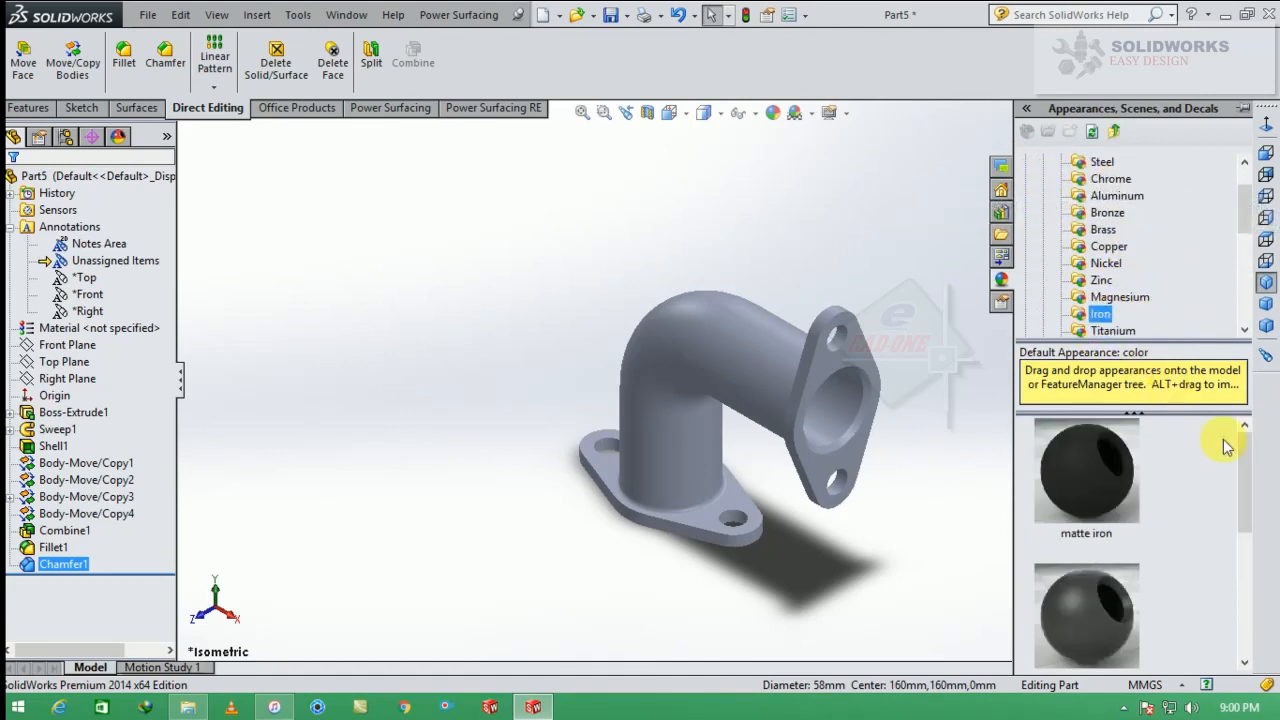
left_click_drag(1249, 486, 1256, 575)
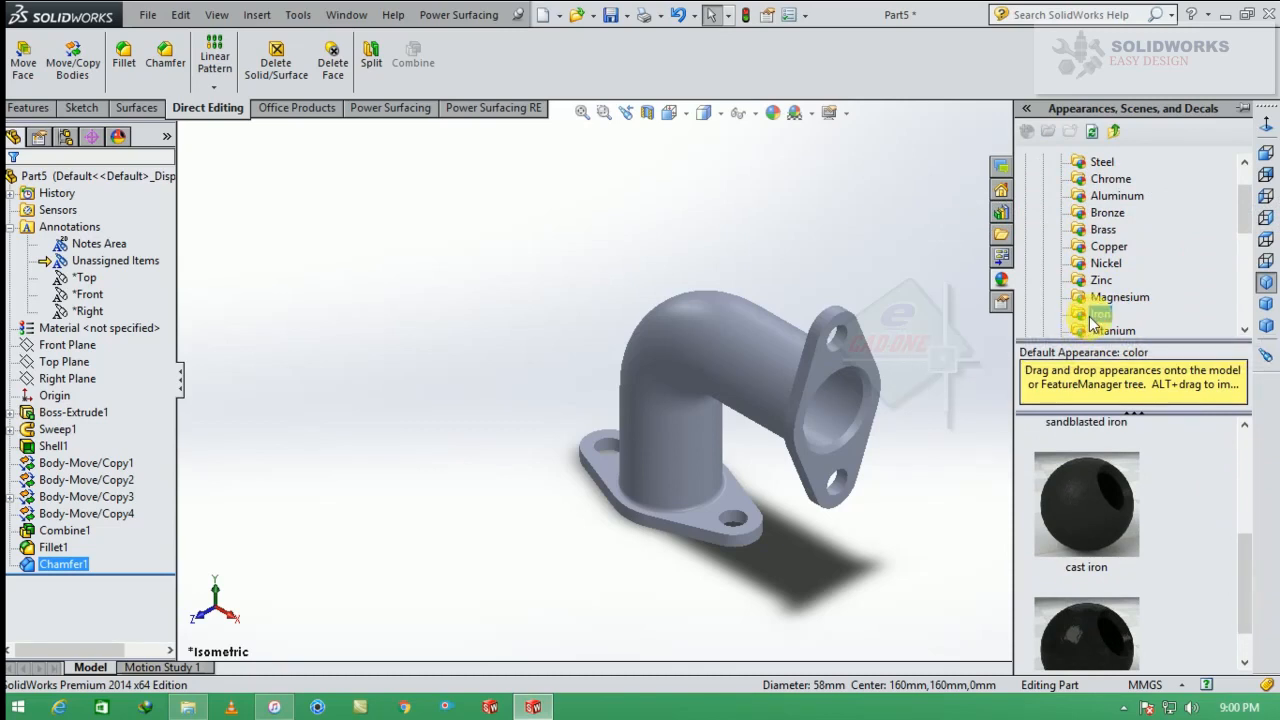
left_click_drag(1249, 560, 1232, 422)
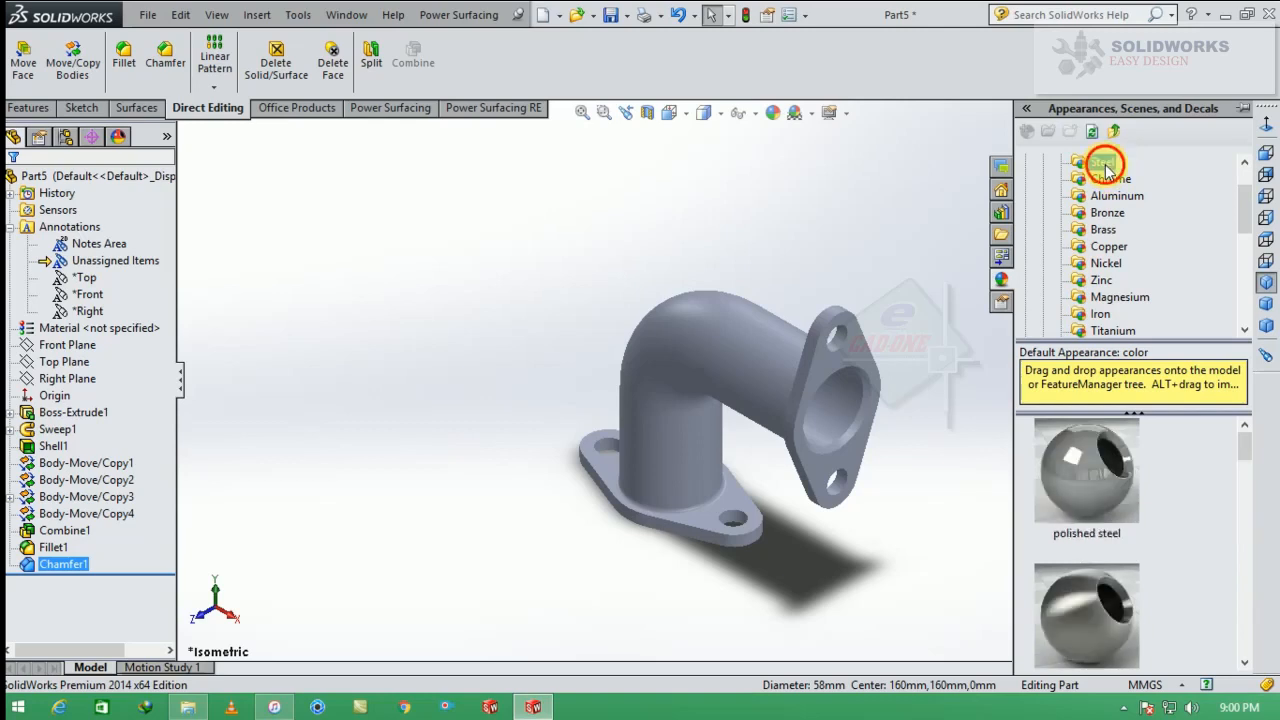
left_click(1115, 297)
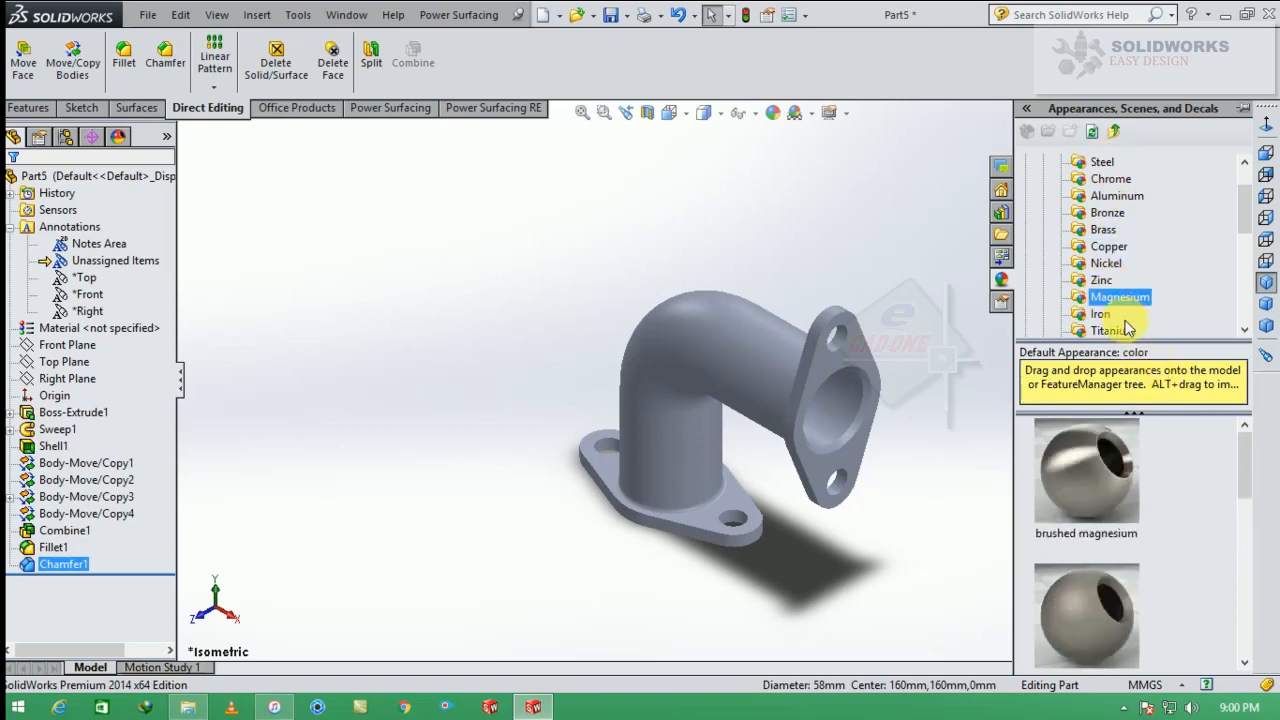
left_click(1097, 315)
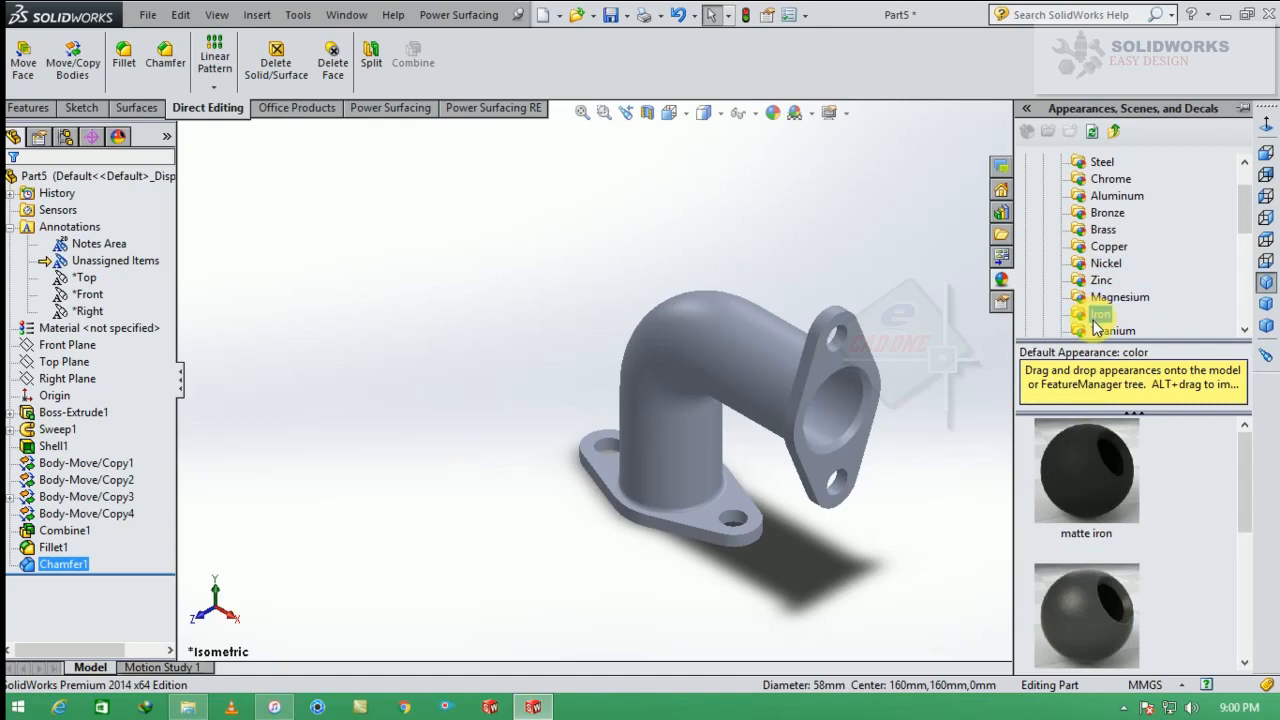
left_click(1084, 600)
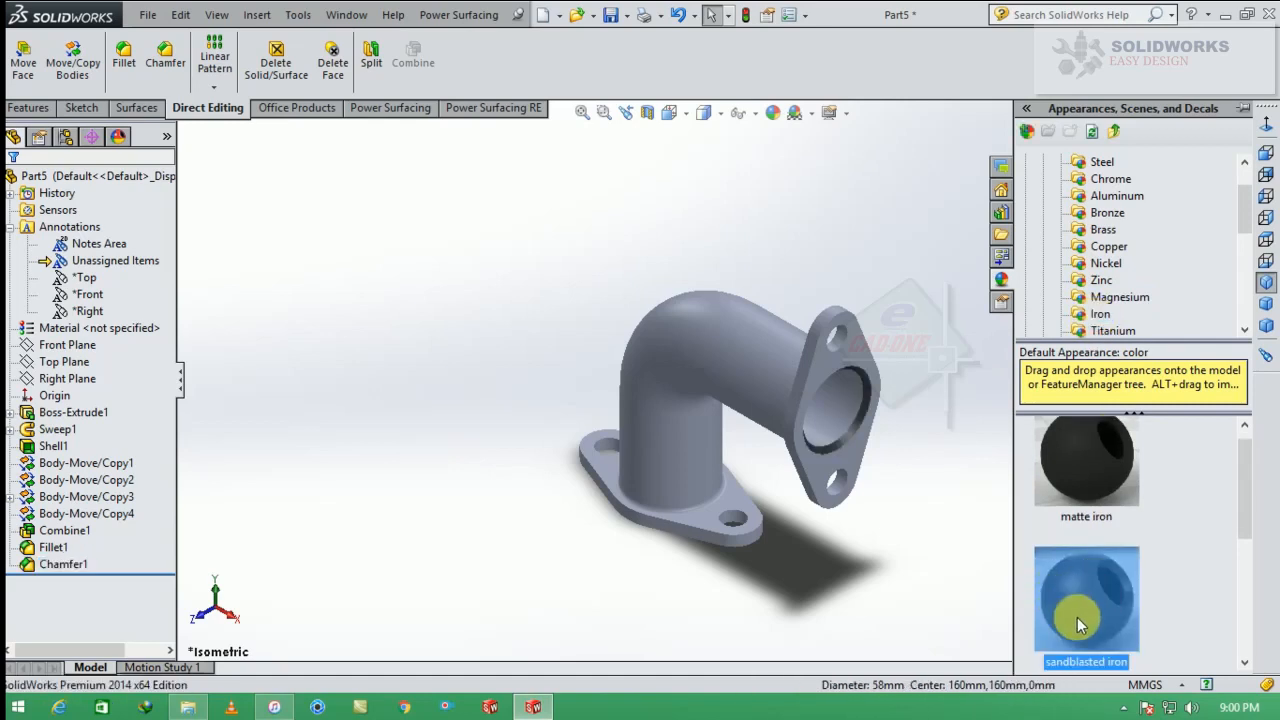
double_click(1080, 622)
middle_click_drag(900, 520, 895, 462)
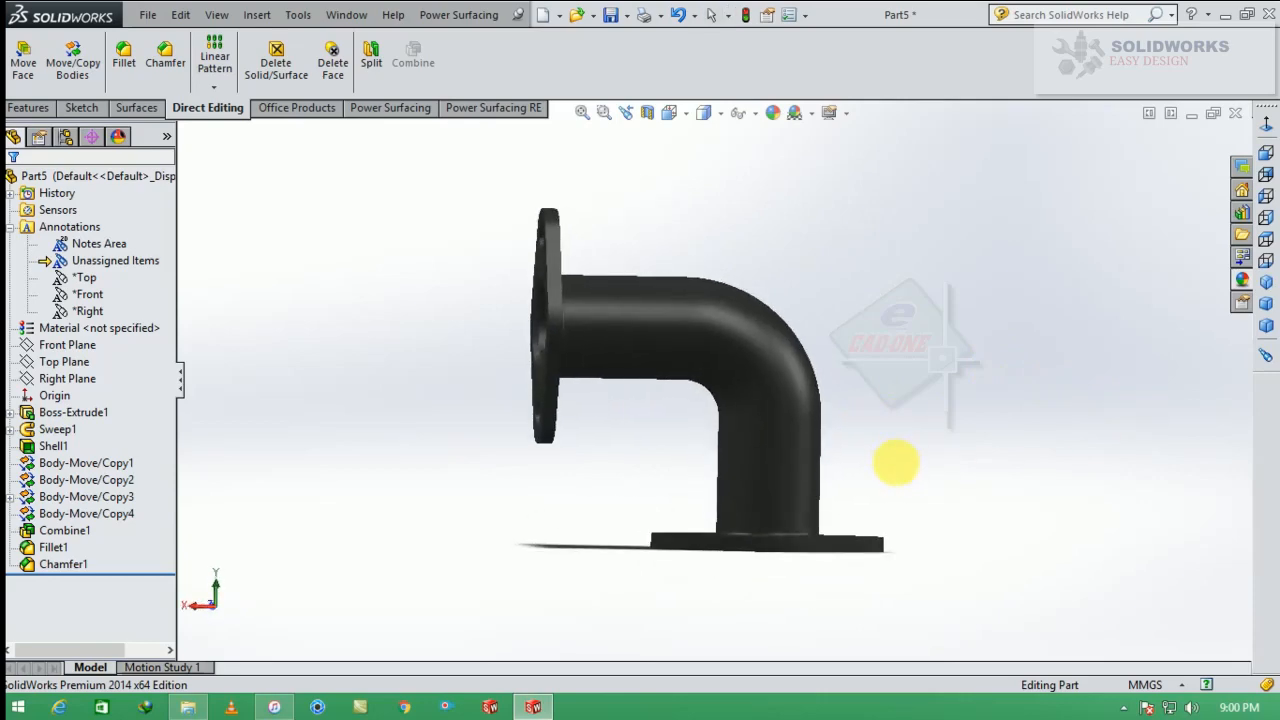
Step: Apply the Plain White scene and orient the elbow to the front view
left_click(812, 114)
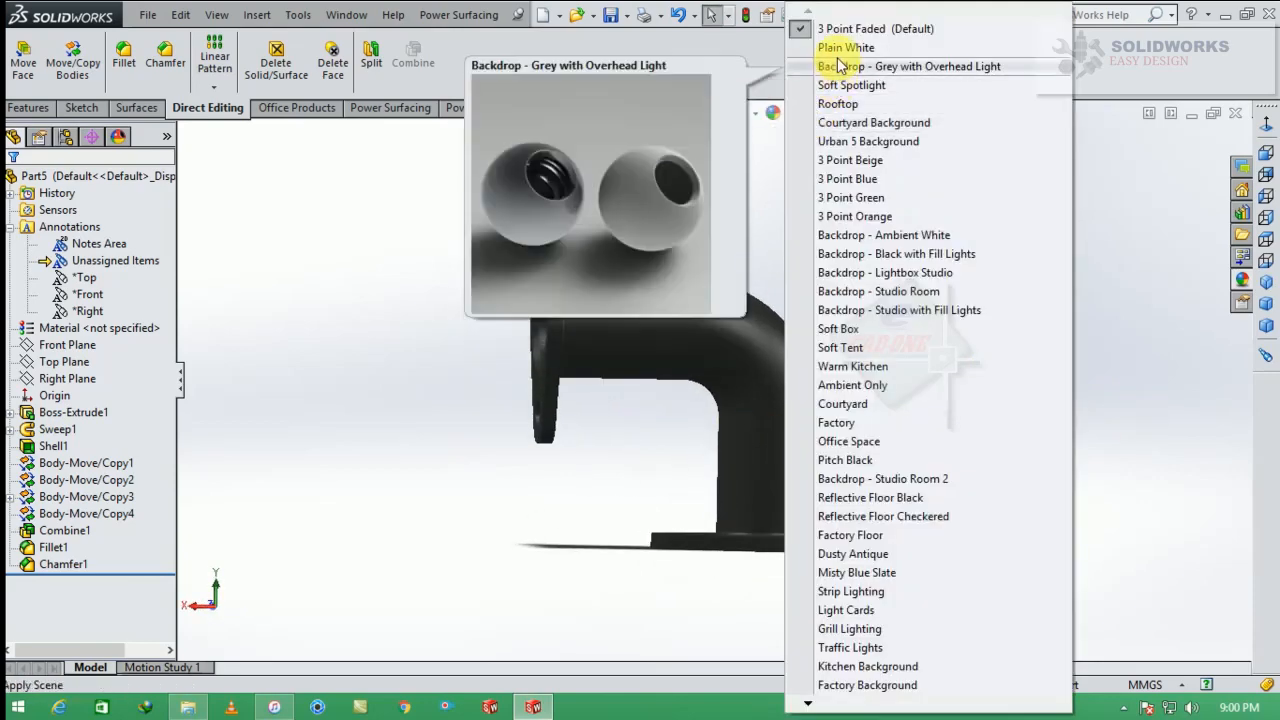
left_click(840, 47)
middle_click_drag(891, 314, 751, 443)
key("ctrl+1")
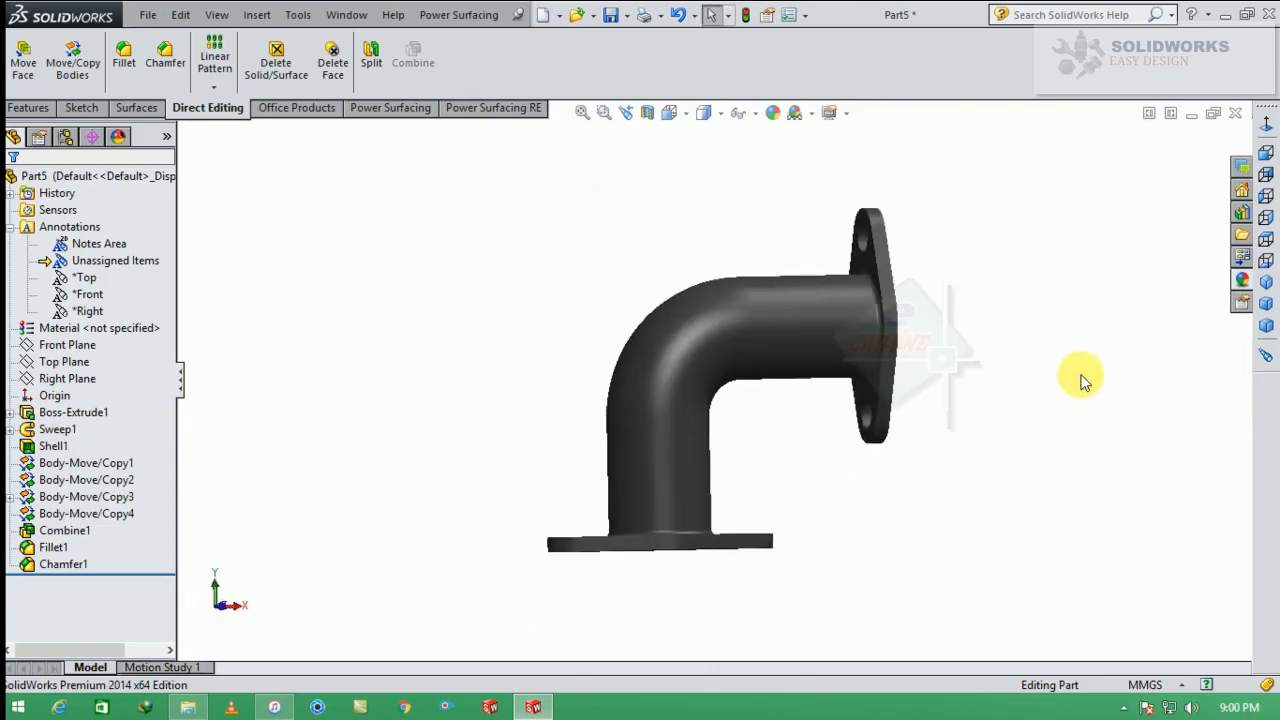